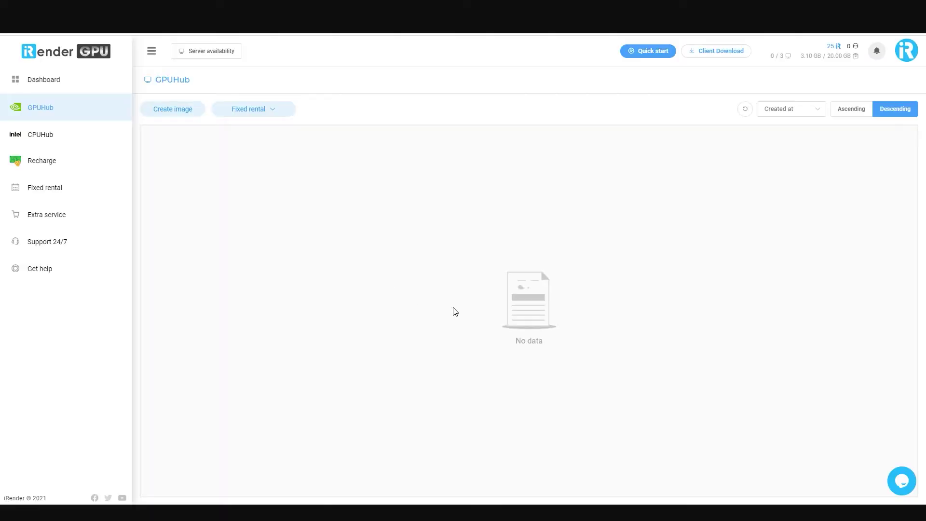
Step: Check the folder's properties, refresh the Radarrender listing and minimize its window
right_click(377, 302)
click(351, 352)
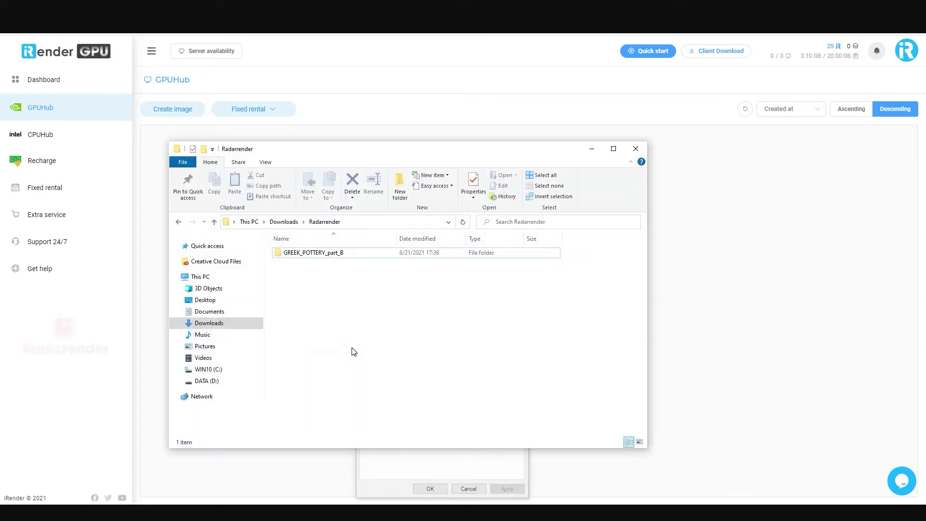
click(471, 491)
right_click(488, 337)
click(463, 374)
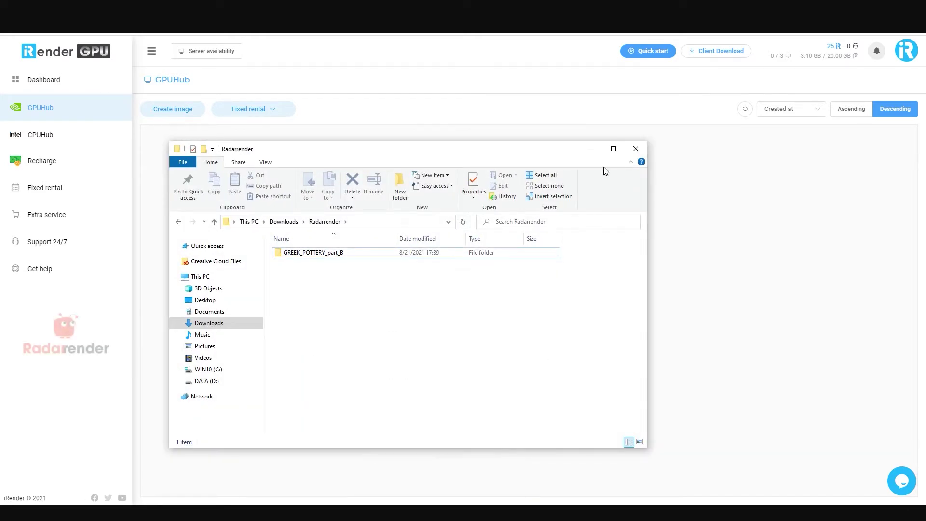
click(592, 152)
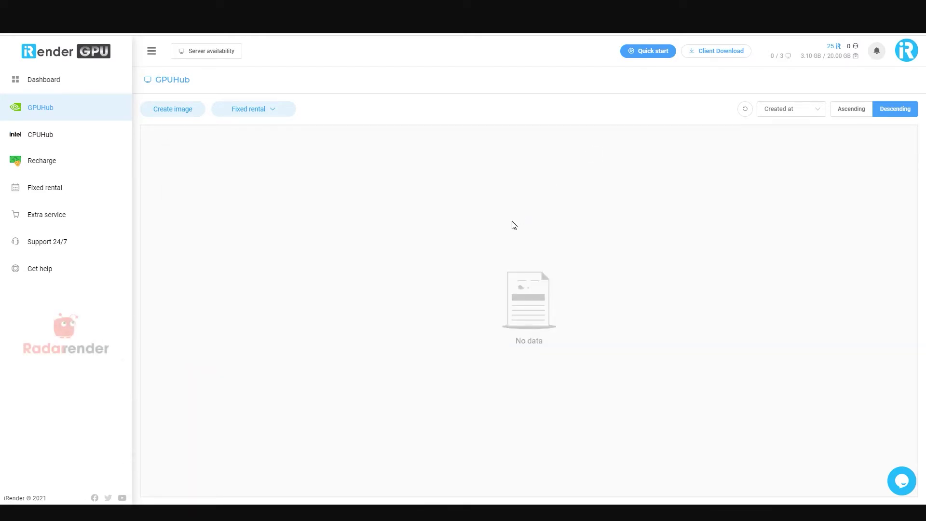
Step: Create a Windows image named 123 on GPU Server 5A with 4 x RTX 3090
click(97, 141)
click(179, 112)
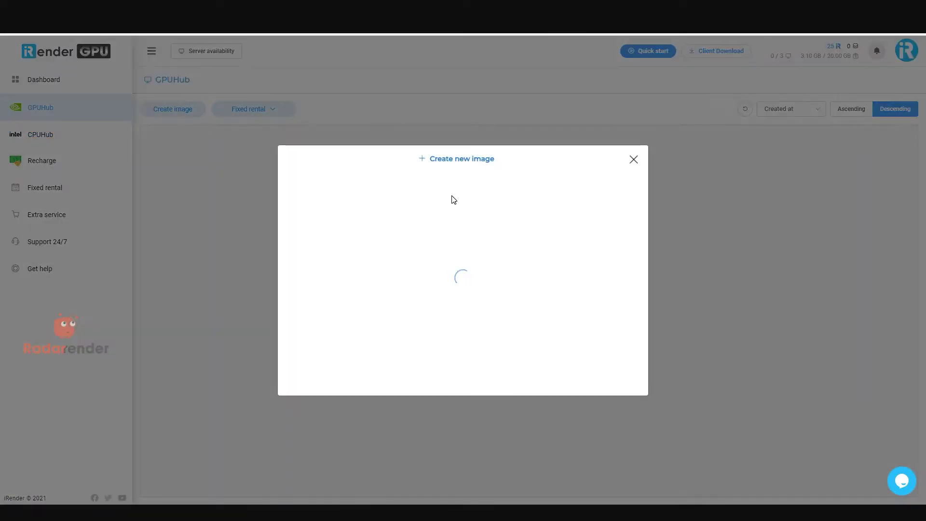
click(448, 154)
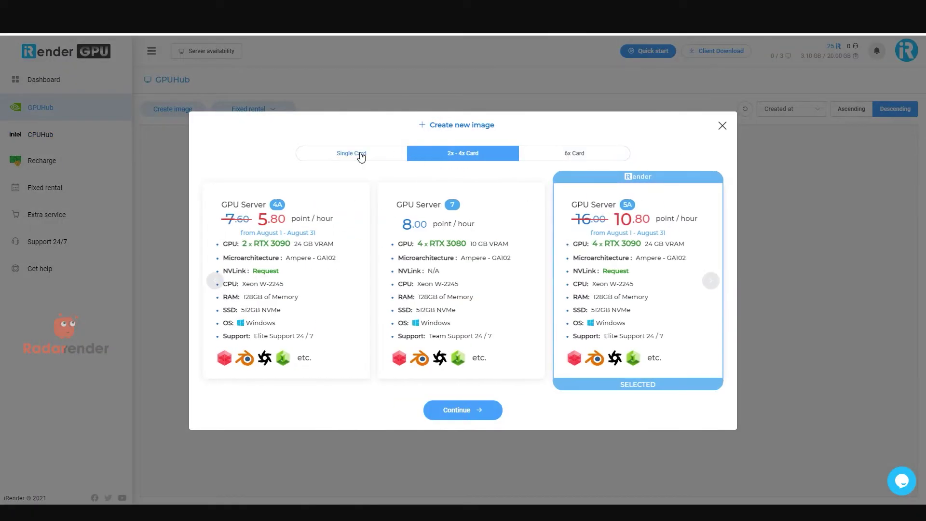
click(594, 154)
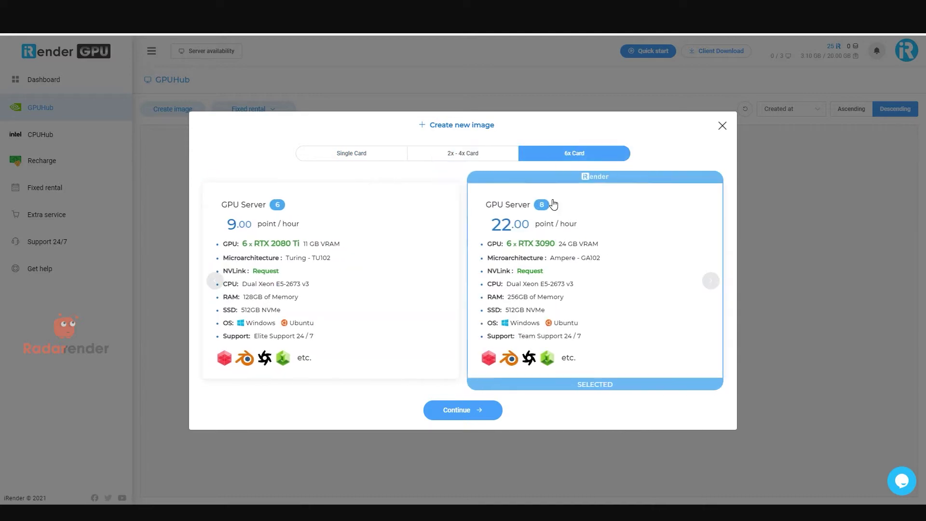
click(497, 158)
click(484, 409)
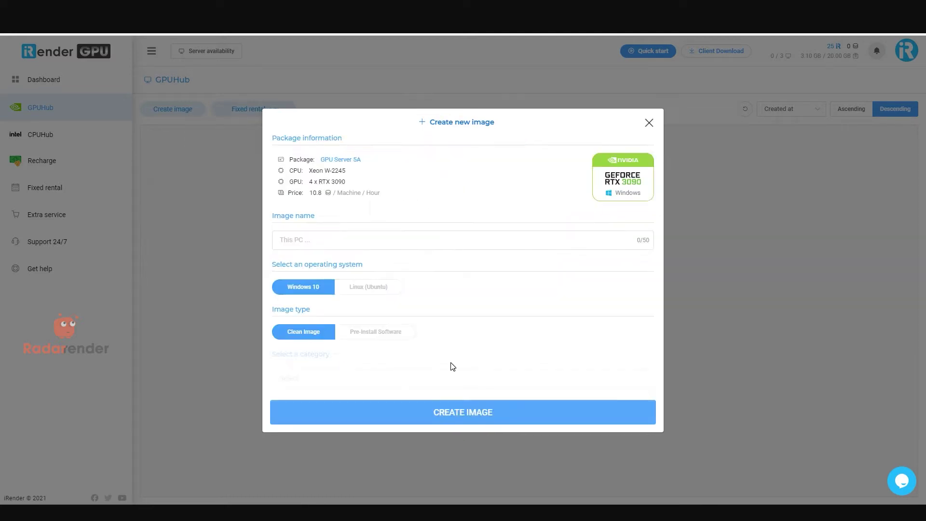
click(388, 242)
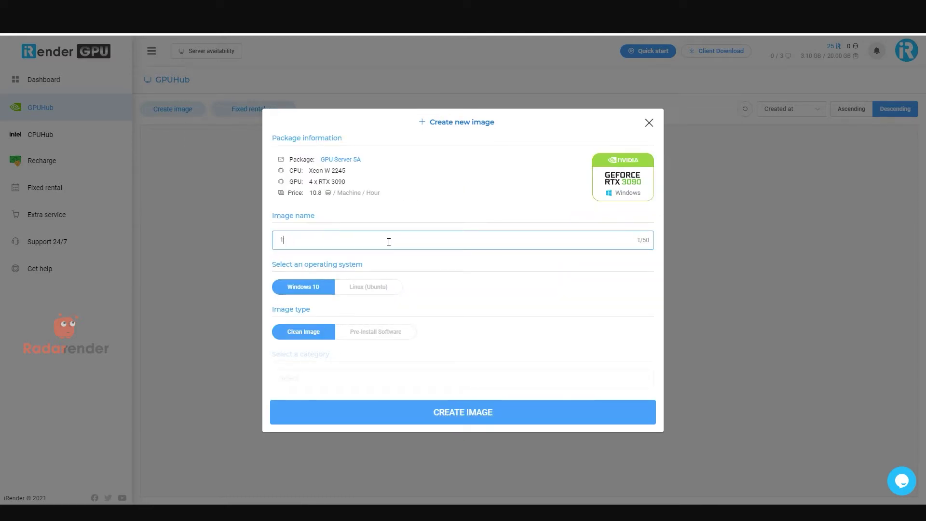
click(401, 410)
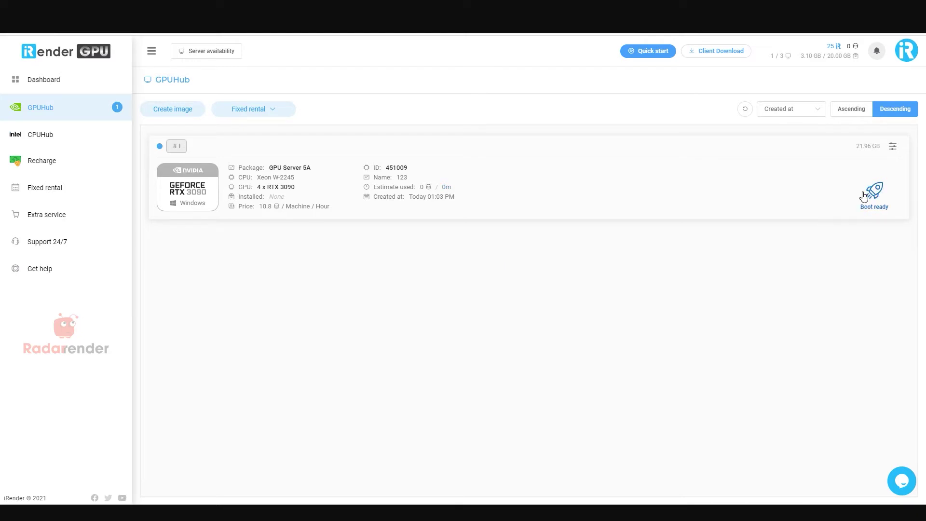
Step: Boot machine 123 and connect through the downloaded .rdp file, entering the account password
click(864, 195)
click(531, 386)
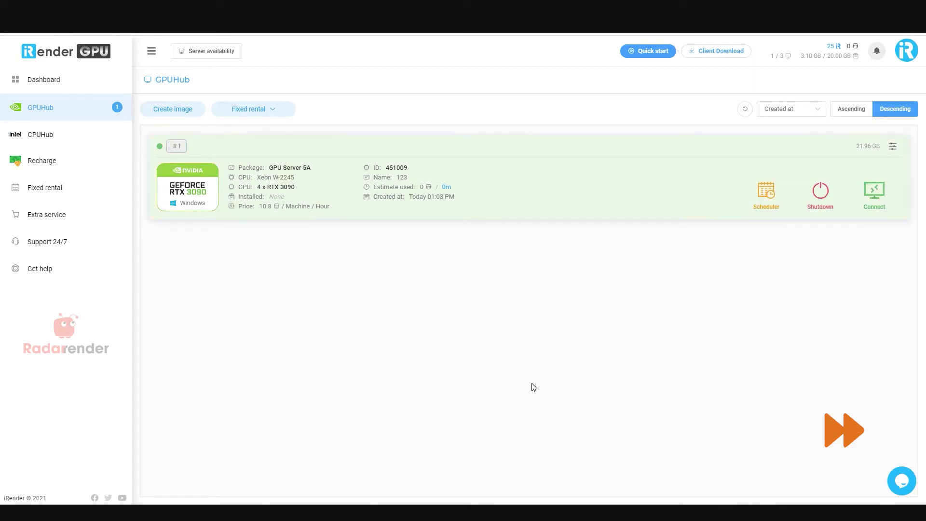
click(871, 205)
click(500, 394)
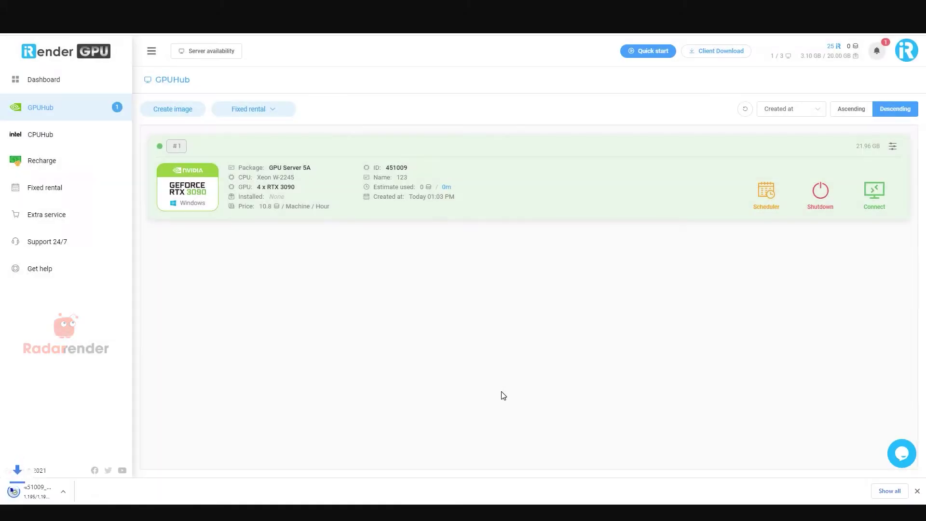
click(82, 489)
click(530, 309)
text(•••••••)
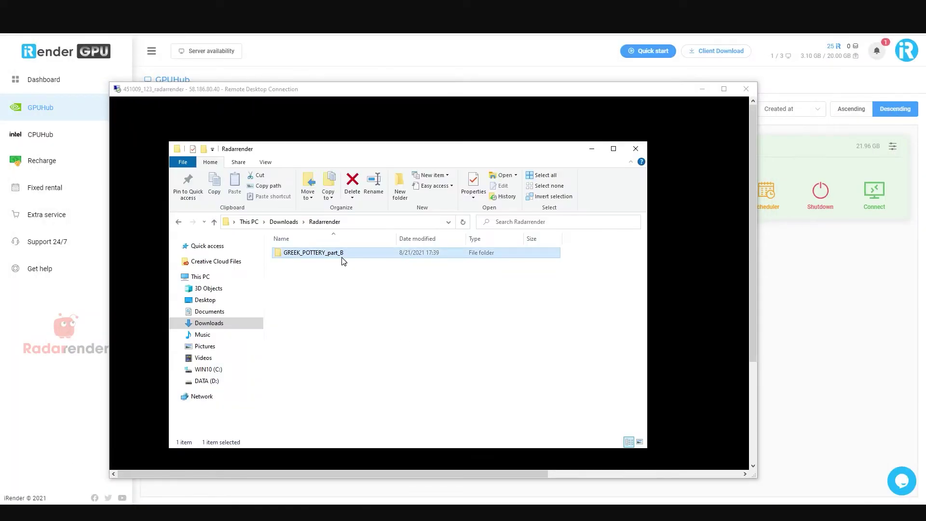
Step: Look inside the GREEK_POTTERY_part_B folder, then return to the Radarrender folder
double_click(340, 256)
right_click(331, 284)
click(335, 262)
click(324, 222)
Step: Copy the Google Drive page address for Maxon_CINEMA_4D_Studio R23.rar
drag(496, 91, 540, 85)
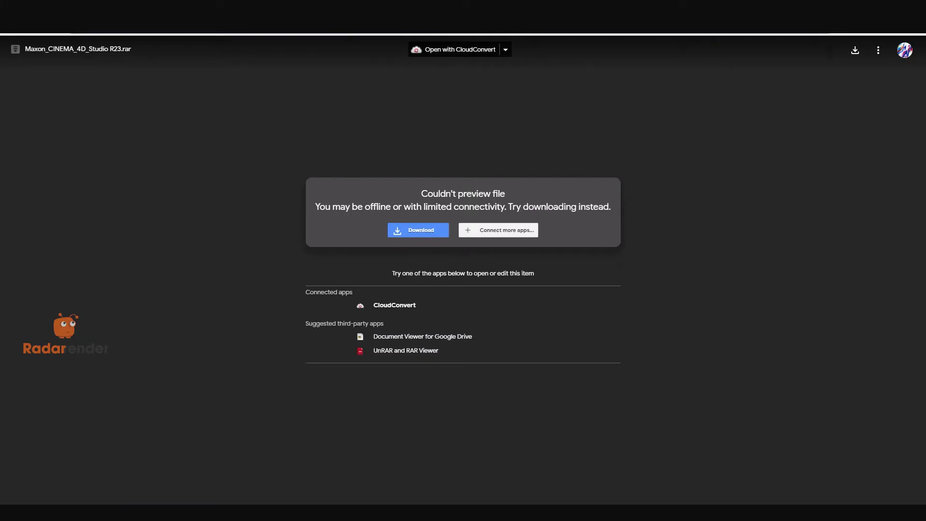
right_click(210, 33)
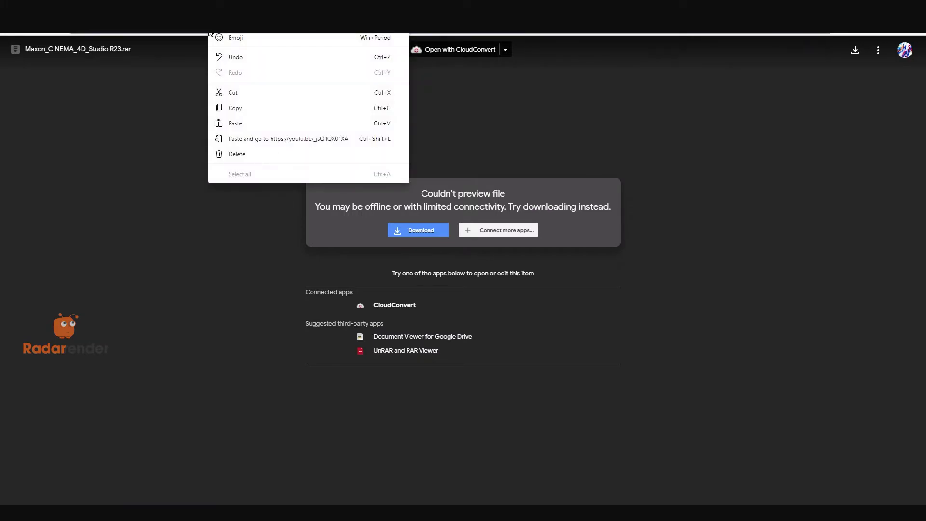
click(254, 111)
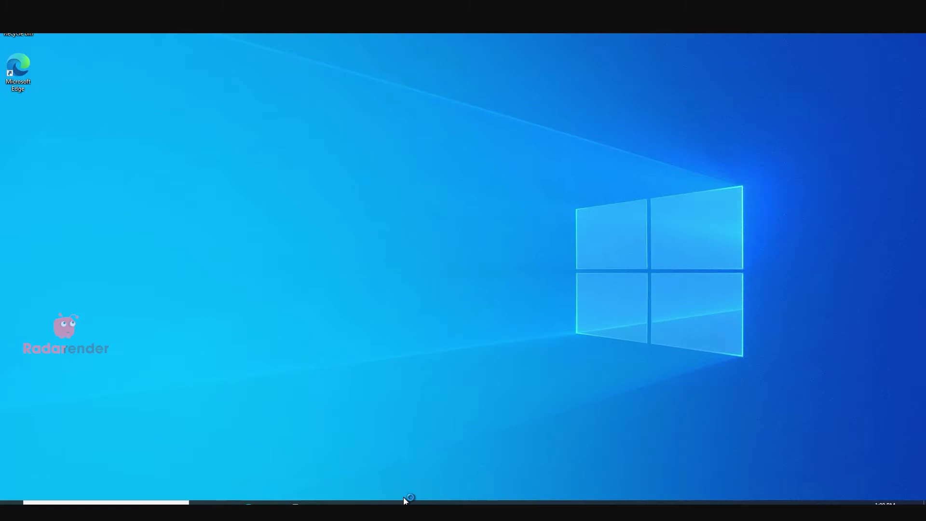
Step: Confirm in Task Manager's Performance view that GPU 0–3 are NVIDIA GeForce RTX 3090s
right_click(427, 356)
right_click(465, 509)
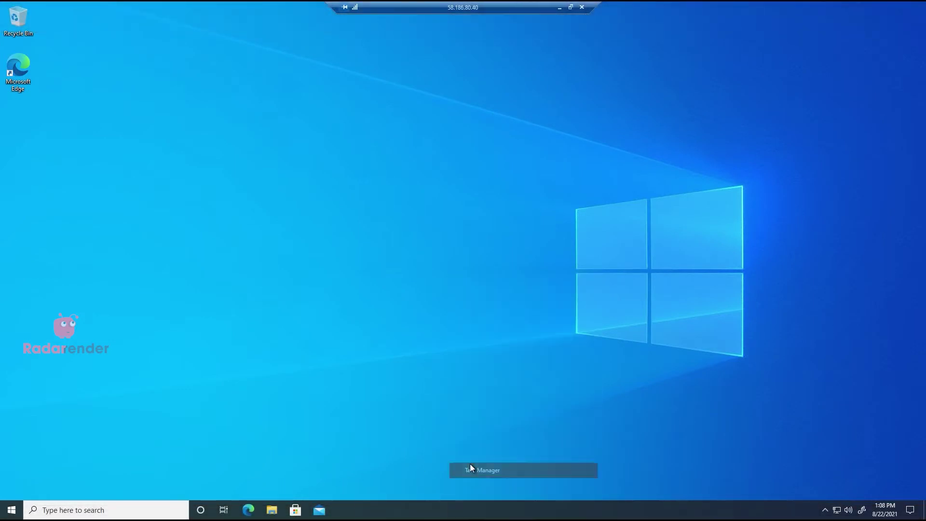
click(471, 467)
click(348, 133)
scroll(347, 289, down, 3)
click(347, 349)
click(357, 253)
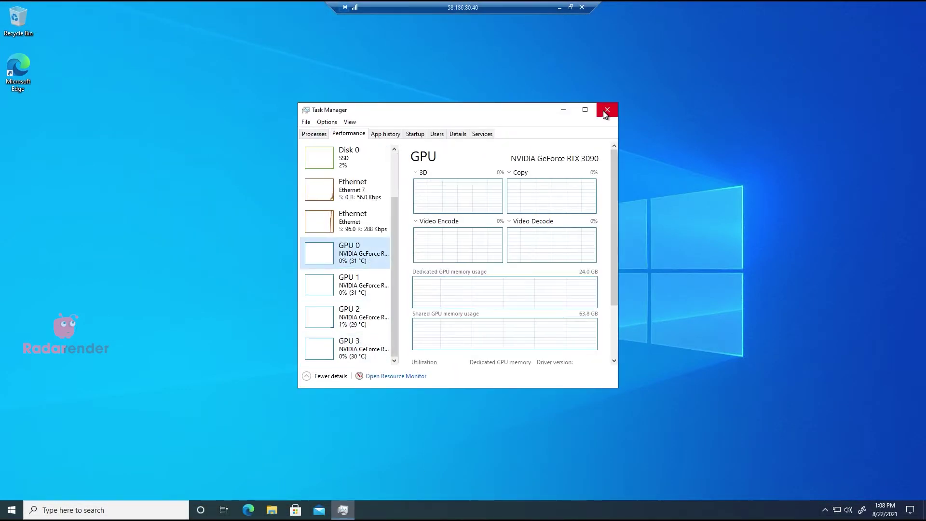
click(606, 110)
click(248, 510)
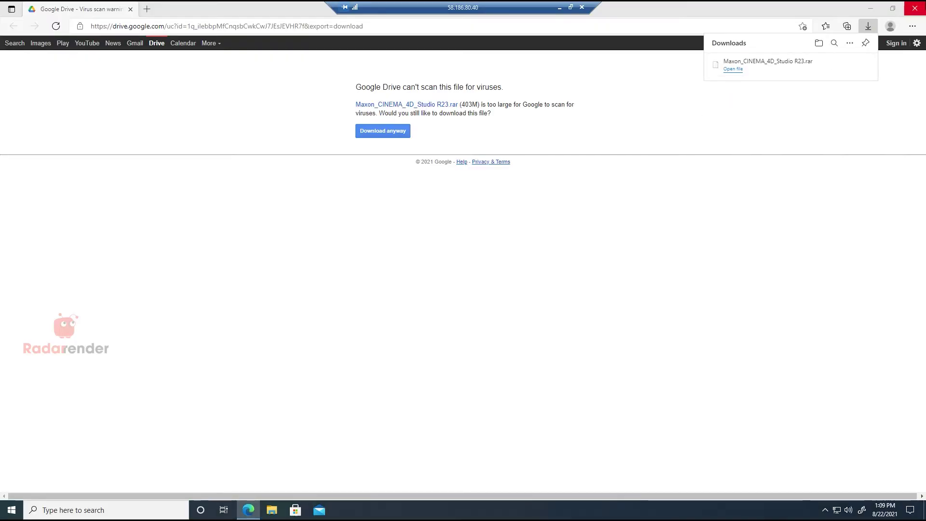
Step: Close the browser after the download and recheck the GPU details in Task Manager
click(914, 9)
click(272, 509)
right_click(384, 509)
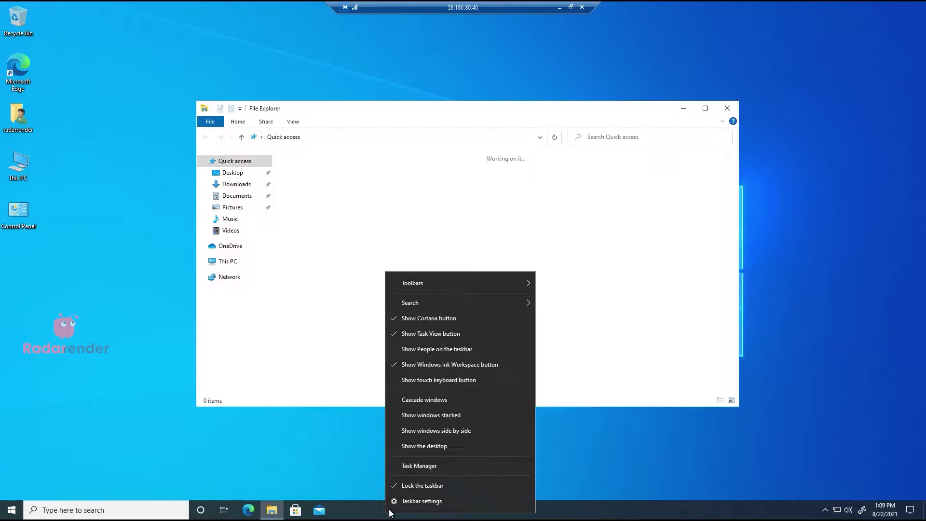
click(418, 465)
click(337, 132)
click(320, 283)
Step: Extract the R23 rar in Downloads and install Cinema 4D from the R21 folder's Setup
click(247, 219)
click(237, 184)
right_click(357, 181)
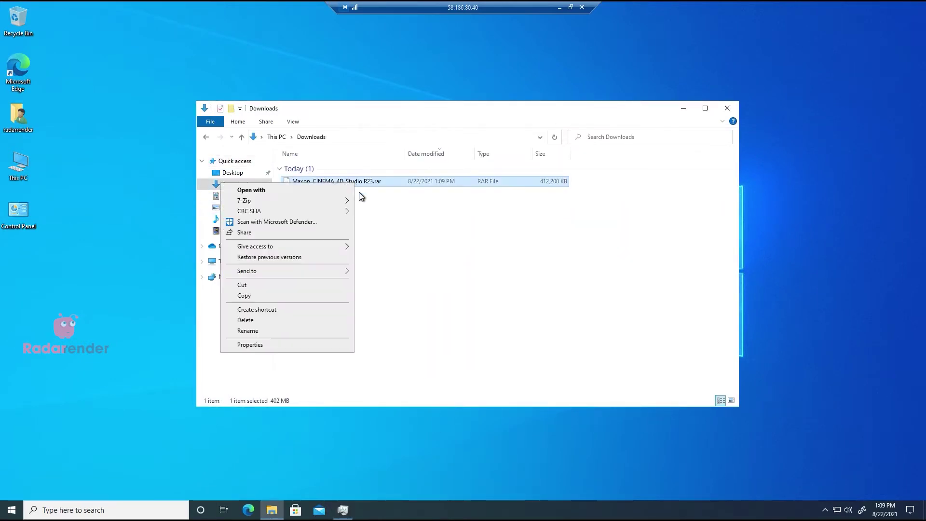
click(270, 217)
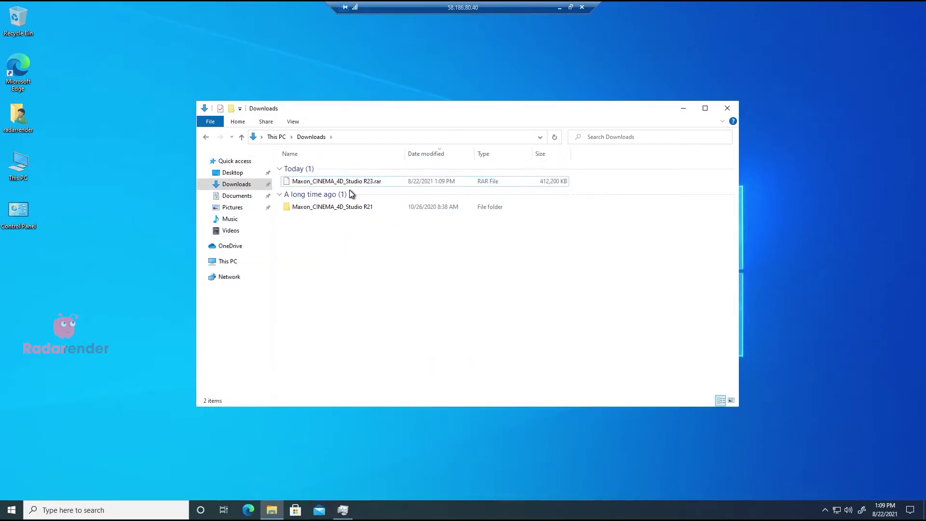
double_click(364, 207)
double_click(326, 189)
click(414, 320)
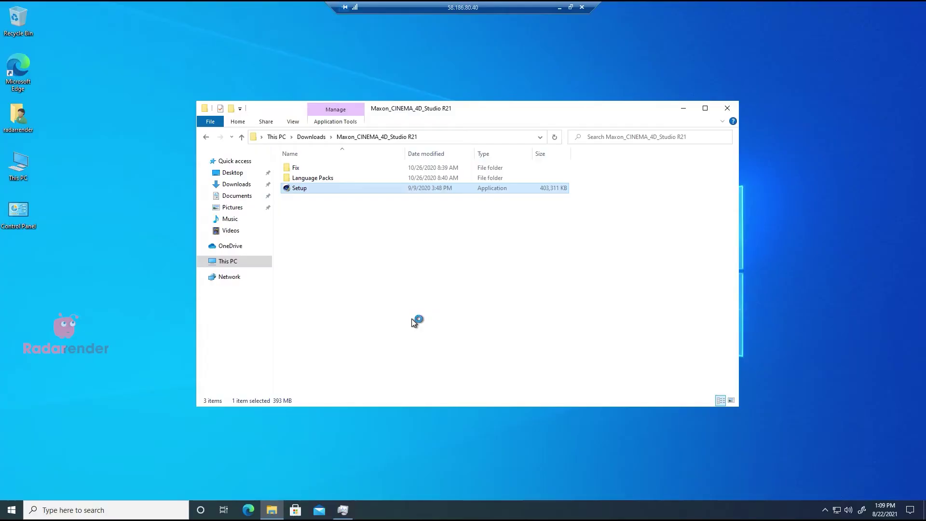
click(513, 338)
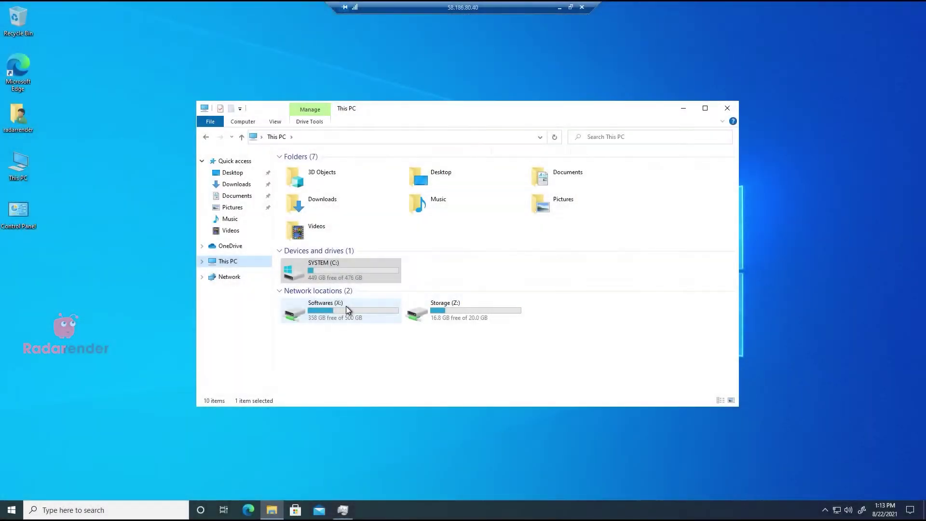
Step: Copy redshift_v3.0.40_setup from X:\Redshift into Downloads
double_click(346, 306)
double_click(328, 345)
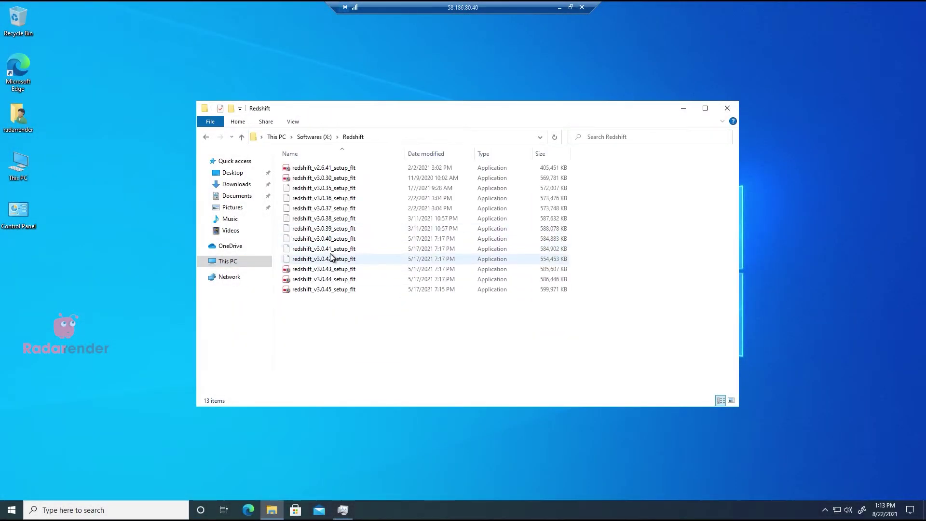
drag(333, 239, 234, 183)
click(235, 183)
Step: Delete the Maxon_CINEMA_4D_Studio R21 folder from Downloads
click(326, 207)
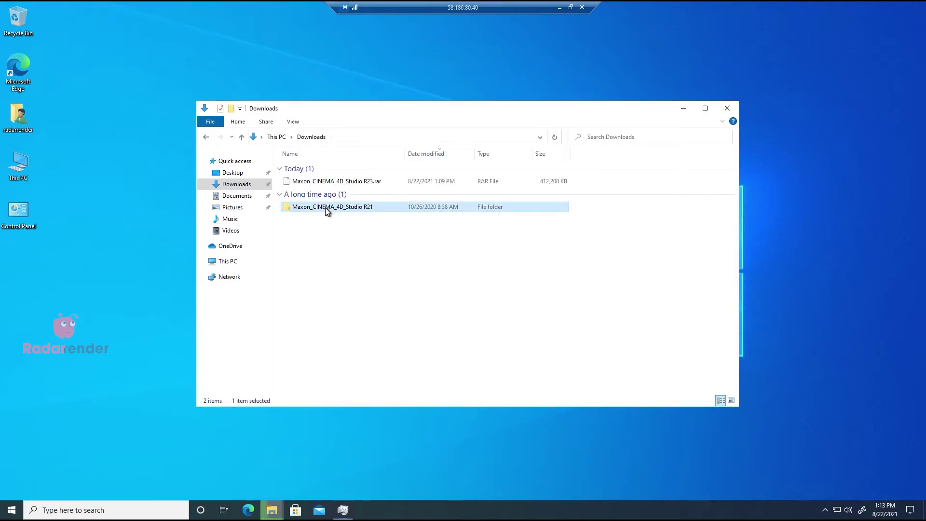
right_click(362, 207)
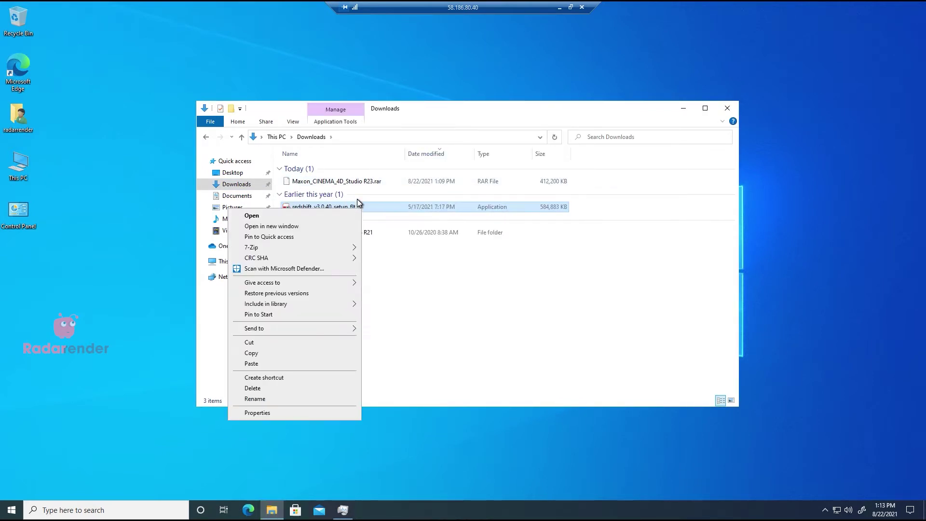
click(385, 240)
right_click(383, 234)
click(298, 413)
key(Return)
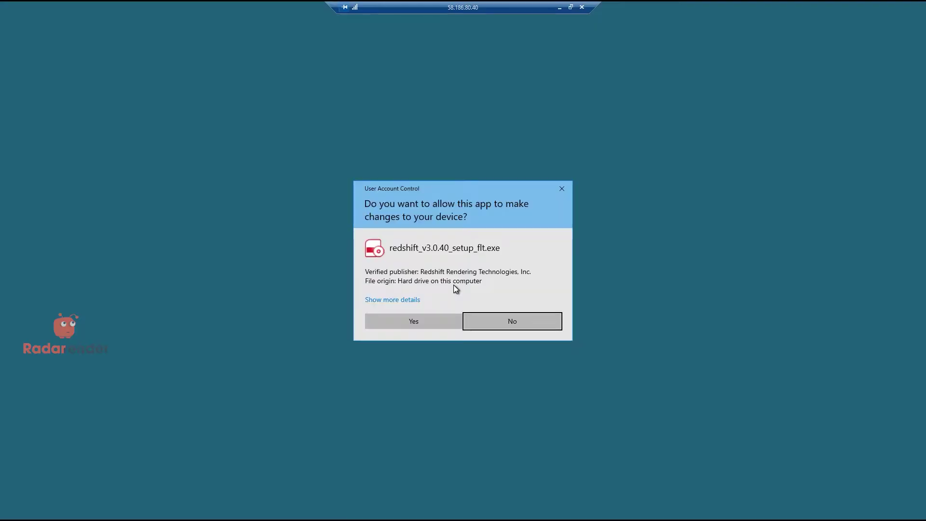
Step: Install Redshift 3.0.40 into the Cinema 4D location, keeping the 60-second TDR delay
click(447, 320)
right_click(446, 285)
mouse_move(436, 304)
click(519, 345)
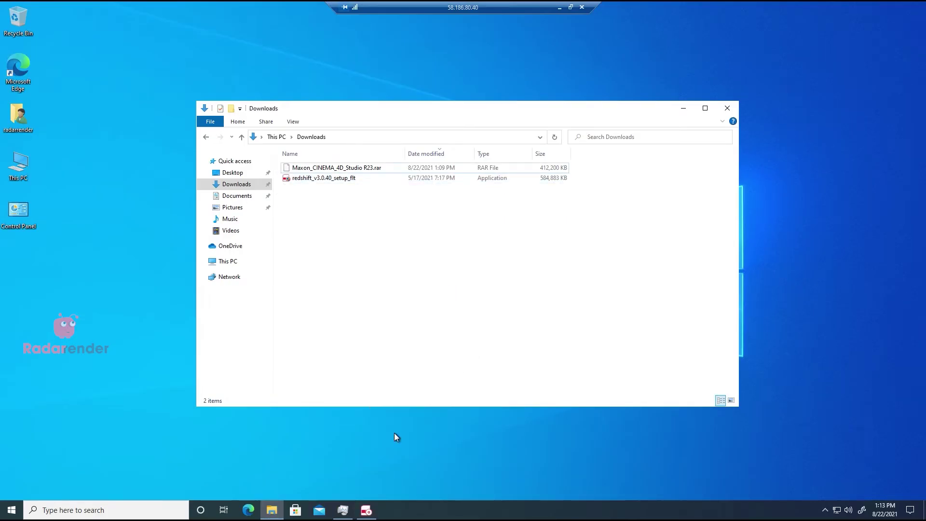
click(513, 333)
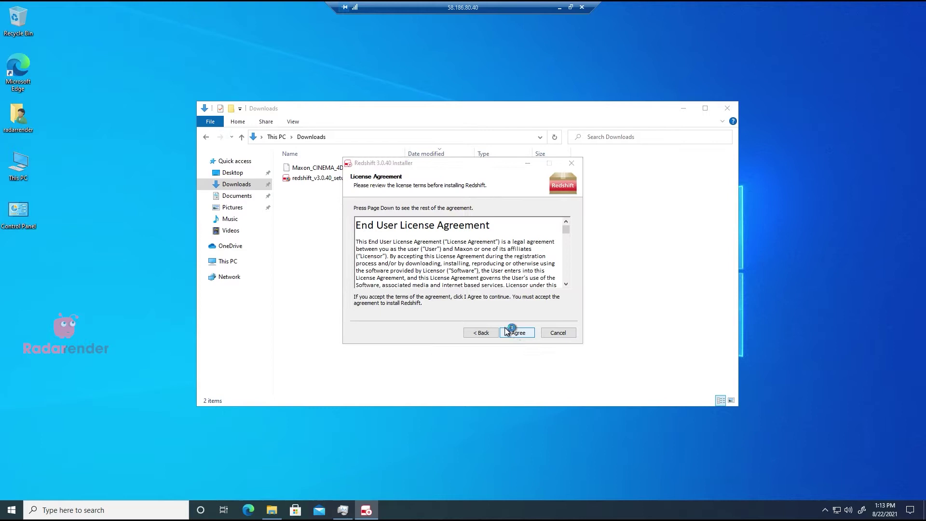
click(515, 333)
click(516, 332)
click(521, 331)
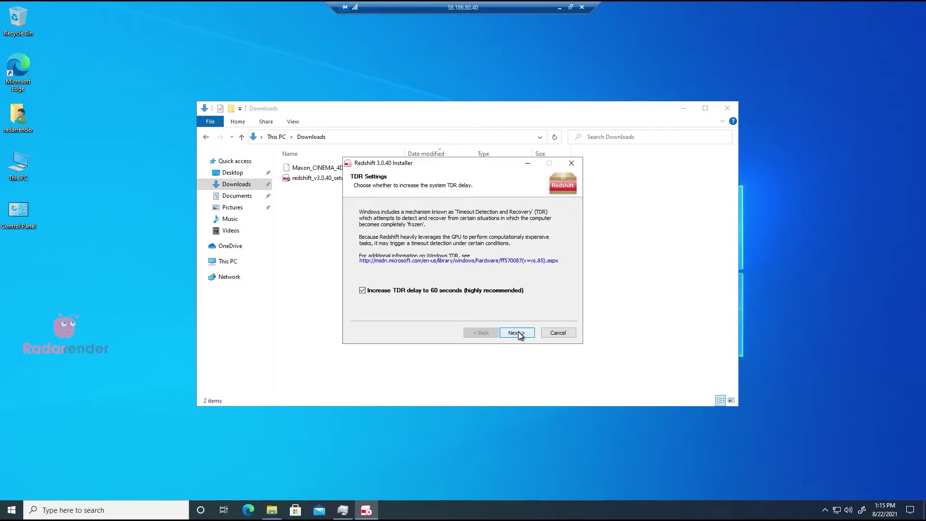
click(516, 333)
Step: Finish the Redshift installer and tidy the Downloads window
click(516, 333)
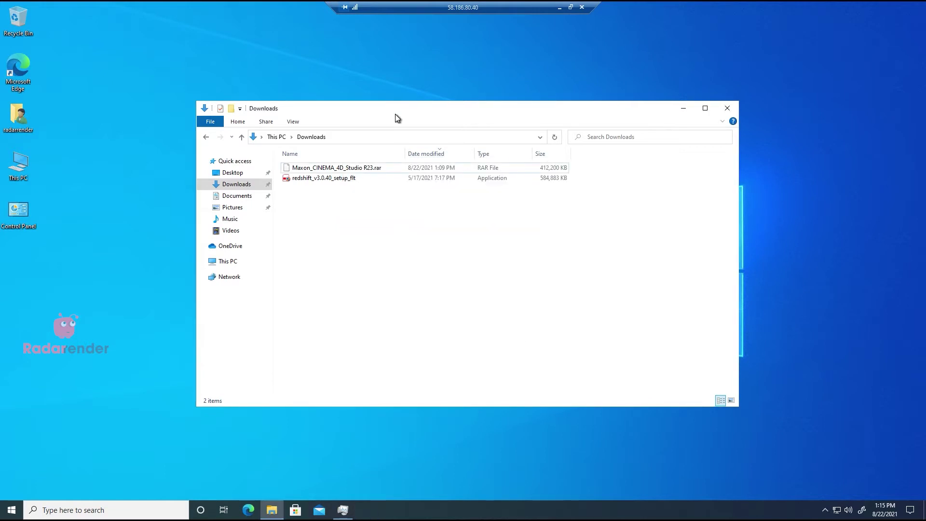
drag(395, 113, 403, 111)
click(360, 179)
click(297, 215)
Step: Launch Cinema 4D 23 from Start, close Downloads and the Quick Start dialog
click(10, 510)
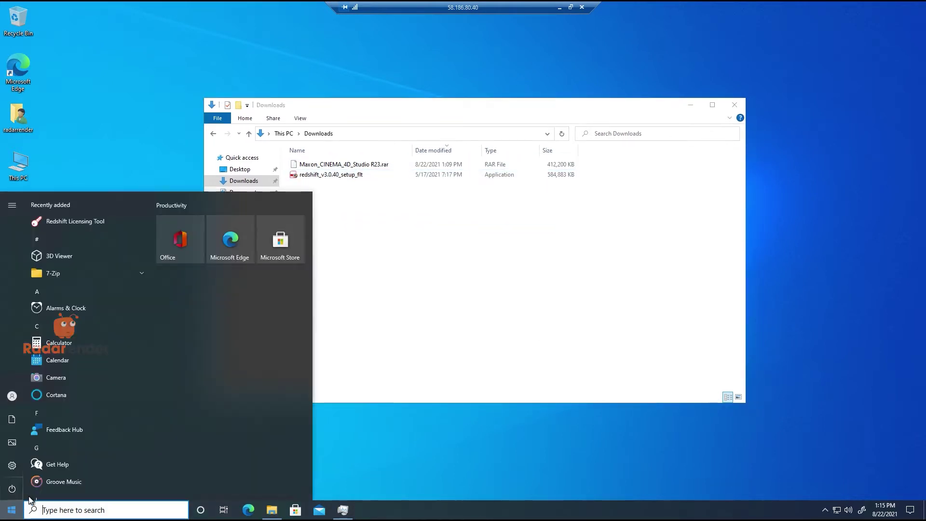
text(ci)
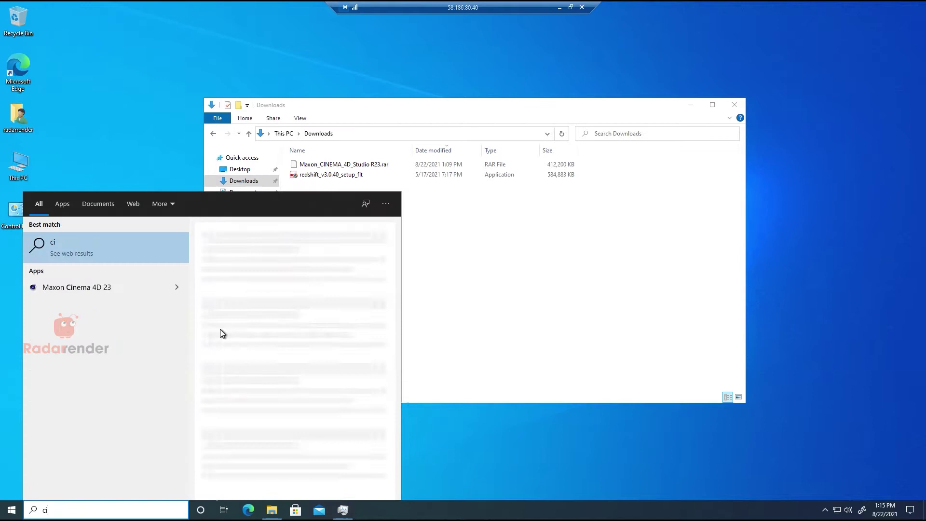
click(131, 301)
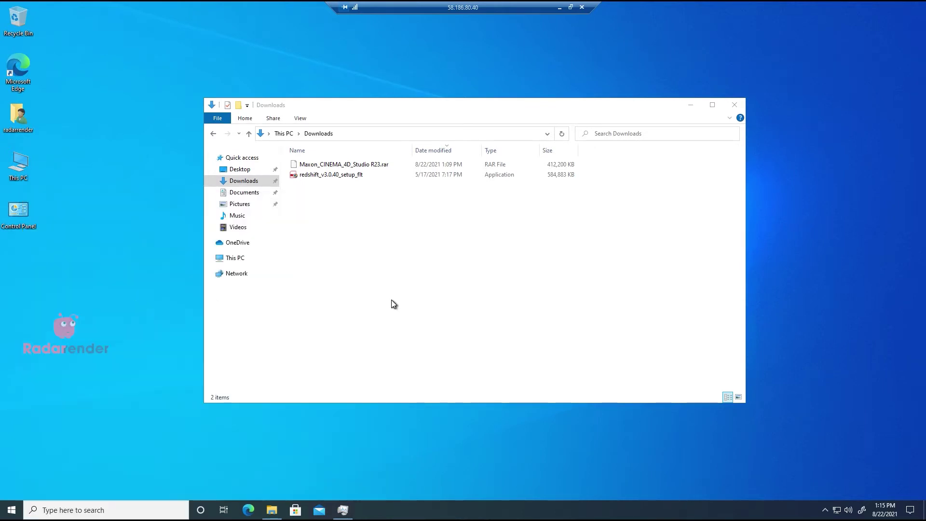
drag(482, 223, 396, 193)
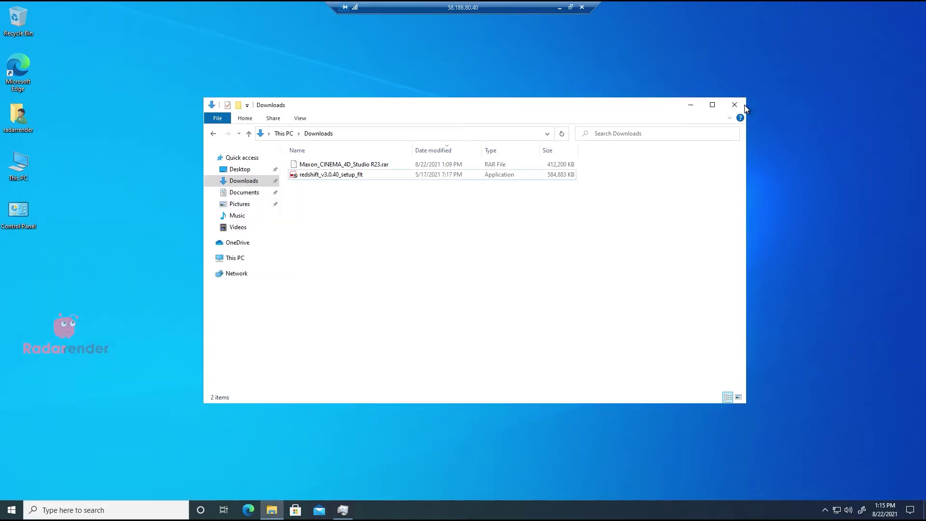
click(734, 104)
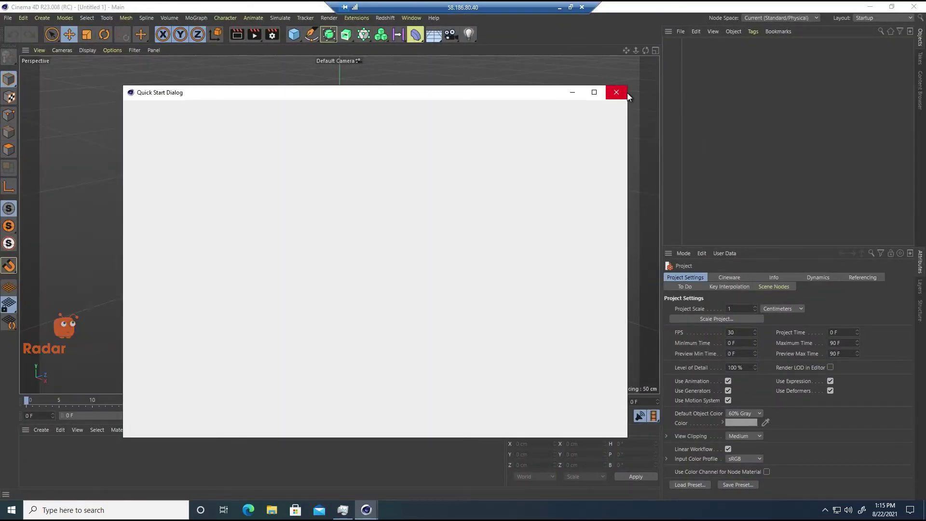
click(626, 94)
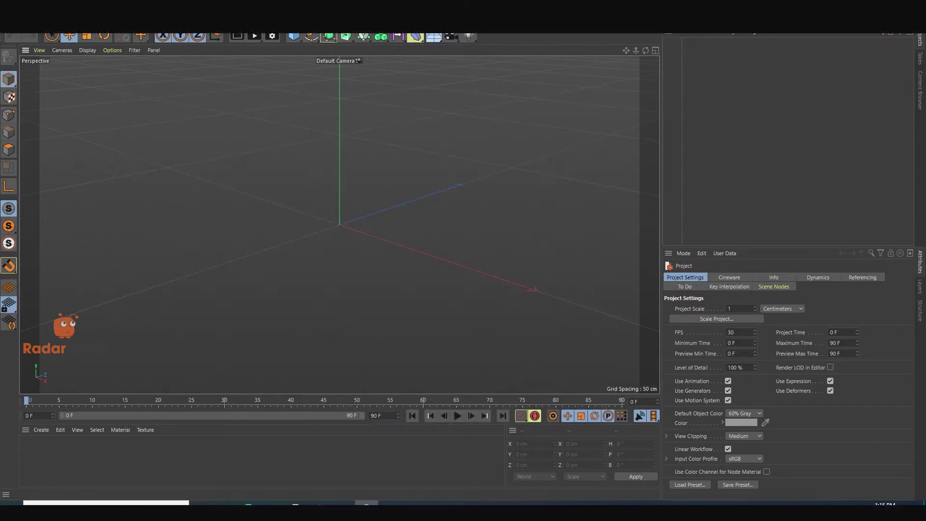
click(568, 34)
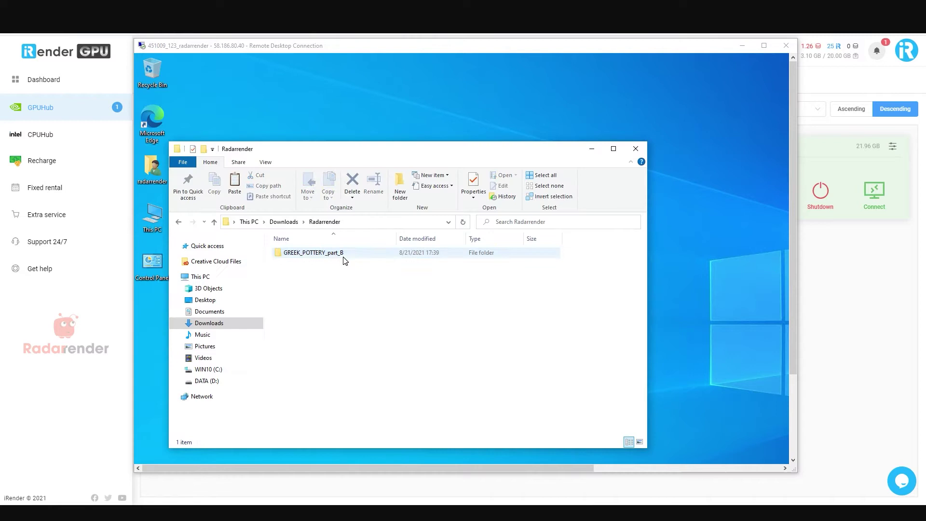
Step: Copy the GREEK_POTTERY_part_B folder and paste it onto the remote desktop
right_click(345, 261)
click(298, 476)
click(510, 256)
right_click(369, 254)
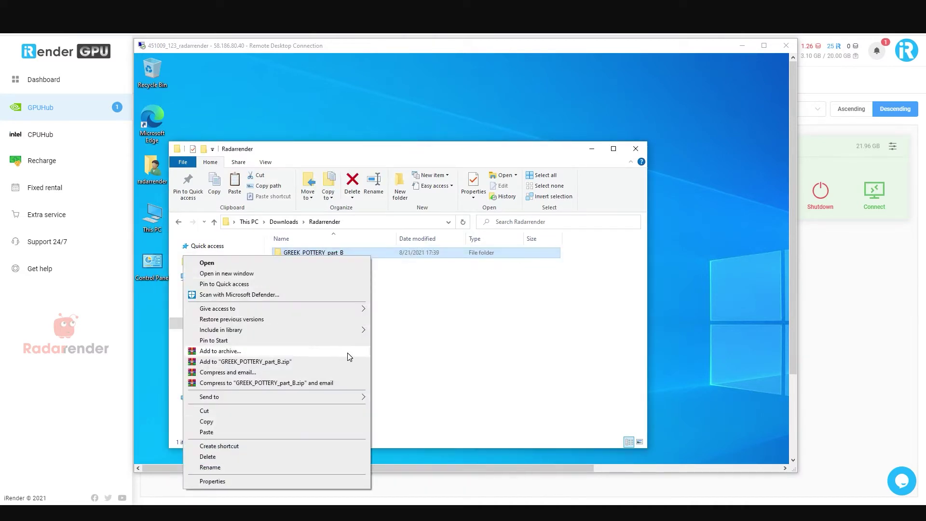
click(206, 421)
click(635, 149)
right_click(314, 96)
click(381, 138)
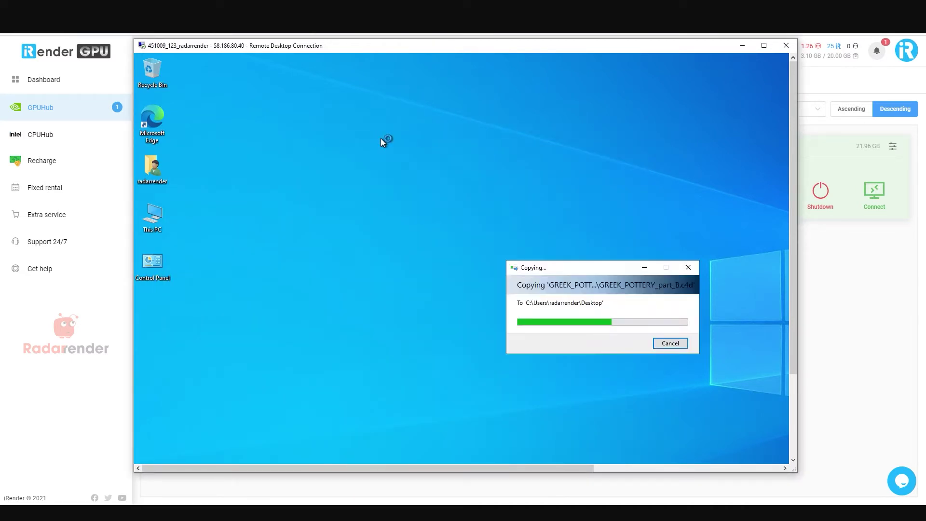
drag(474, 48, 435, 47)
double_click(435, 48)
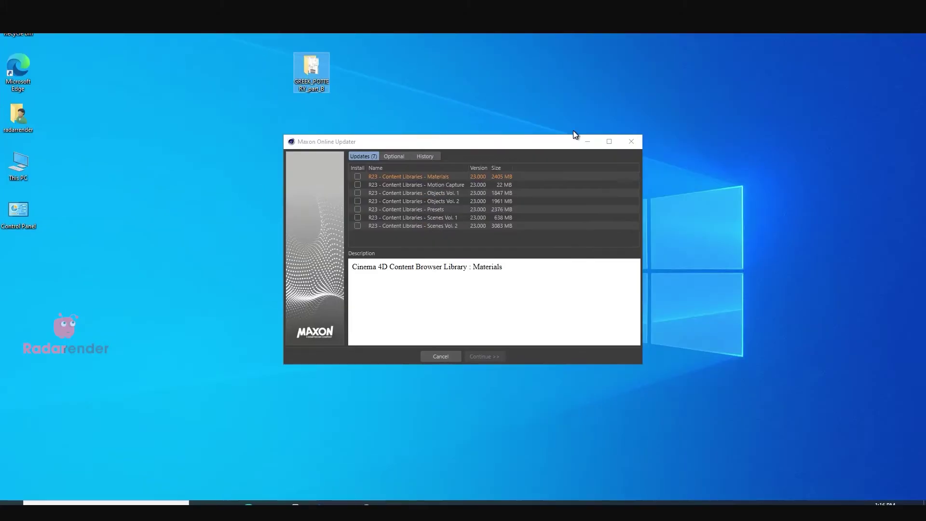
Step: Open GREEK_POTTERY_part_B.c4d from the Desktop project folder in Cinema 4D
click(630, 141)
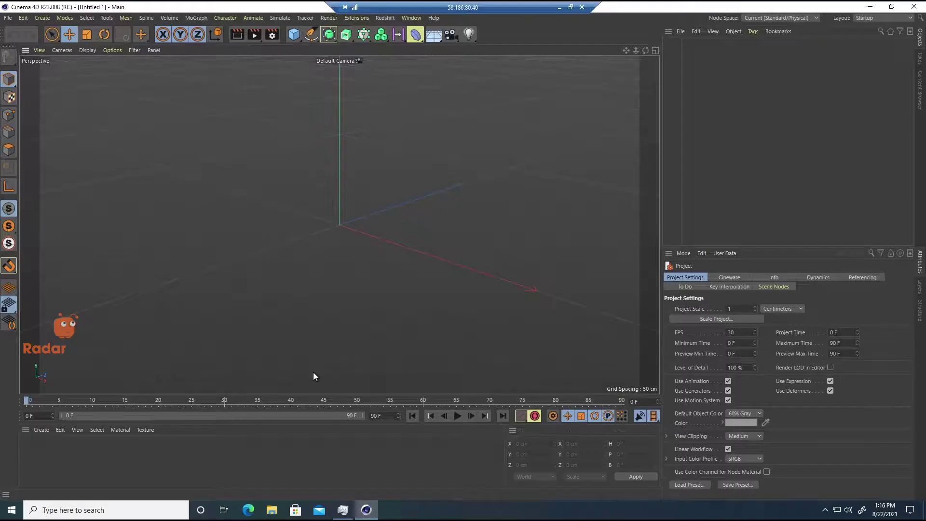
click(7, 17)
click(29, 43)
click(40, 87)
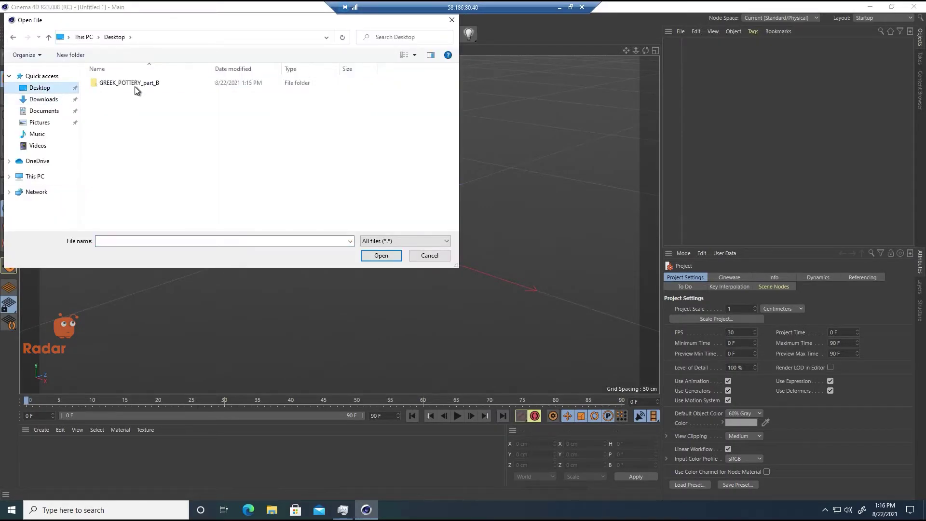
double_click(135, 87)
double_click(150, 93)
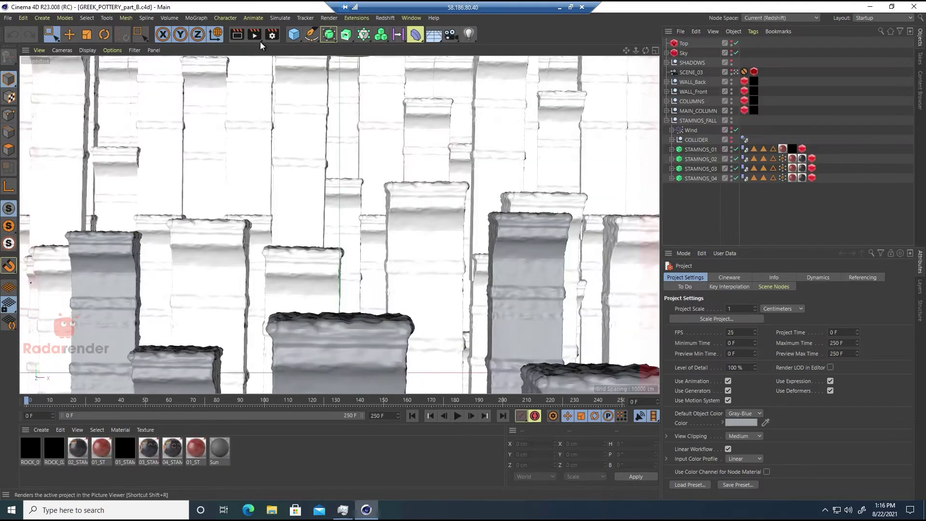
Step: Review render settings (frames 130–140) and render, which fails with a Redshift licence error
click(272, 34)
click(293, 75)
click(297, 111)
click(297, 65)
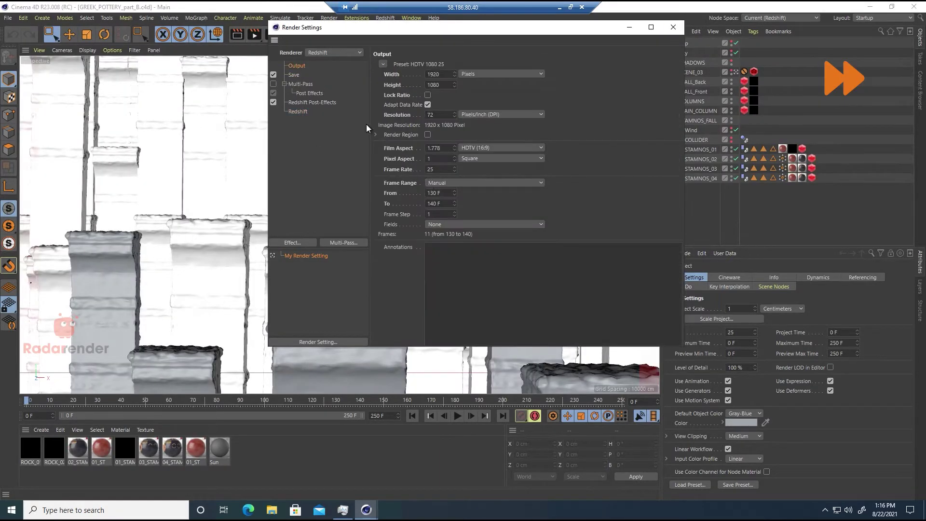
click(673, 27)
key(shift+r)
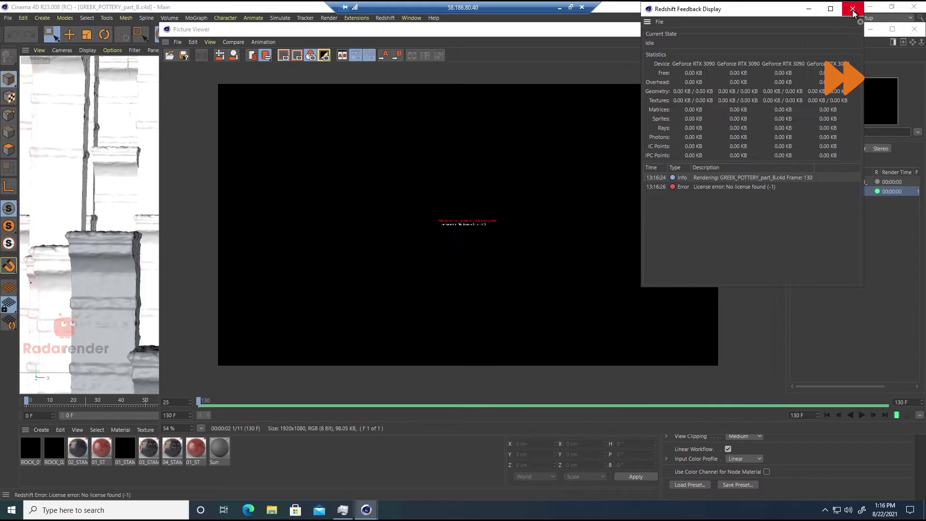
click(853, 8)
click(12, 510)
Step: Copy the installer from X:\1.License Management to the desktop
double_click(18, 164)
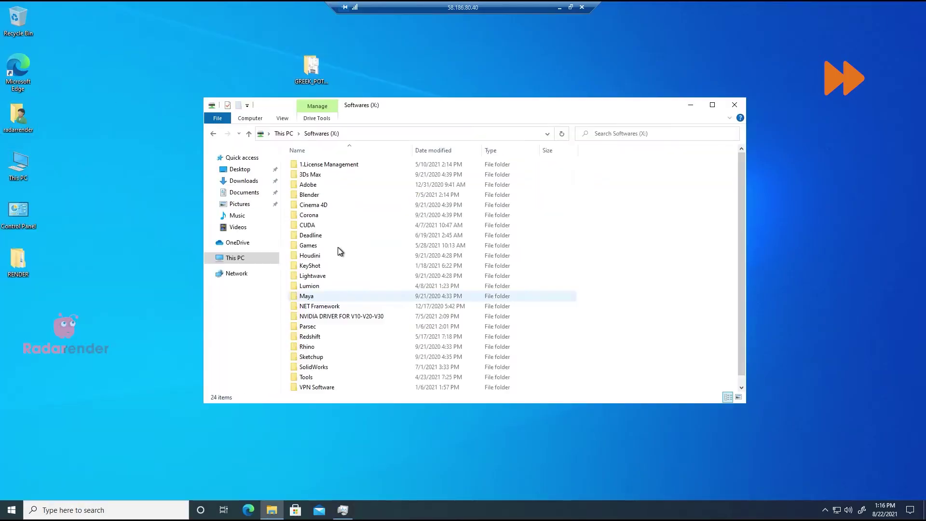
double_click(329, 164)
drag(323, 167, 77, 325)
right_click(18, 318)
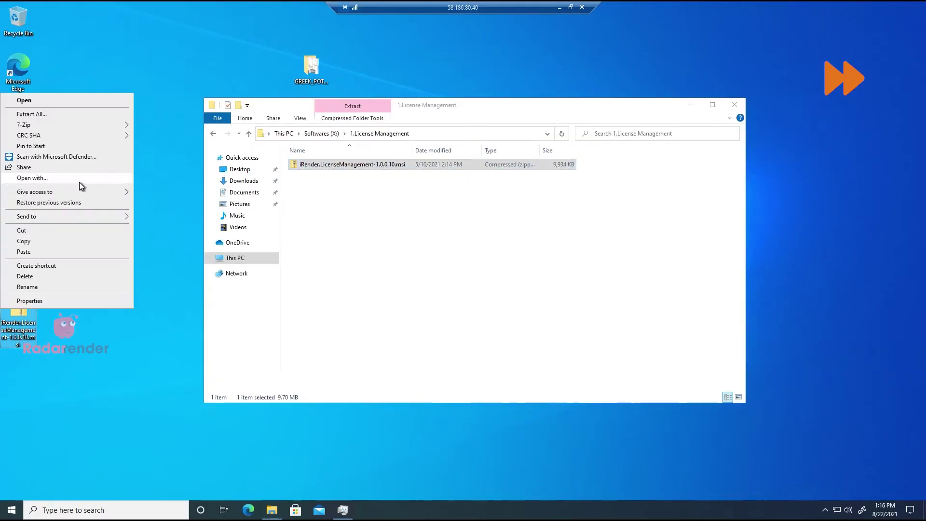
click(23, 100)
Step: Install iRender License Management and log in with the GPU Hub username and password
double_click(368, 177)
click(512, 331)
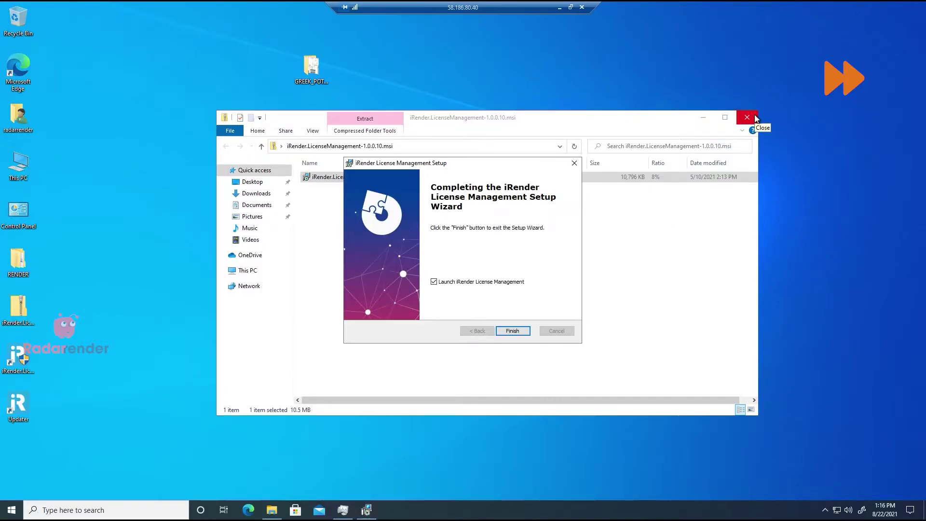
click(511, 331)
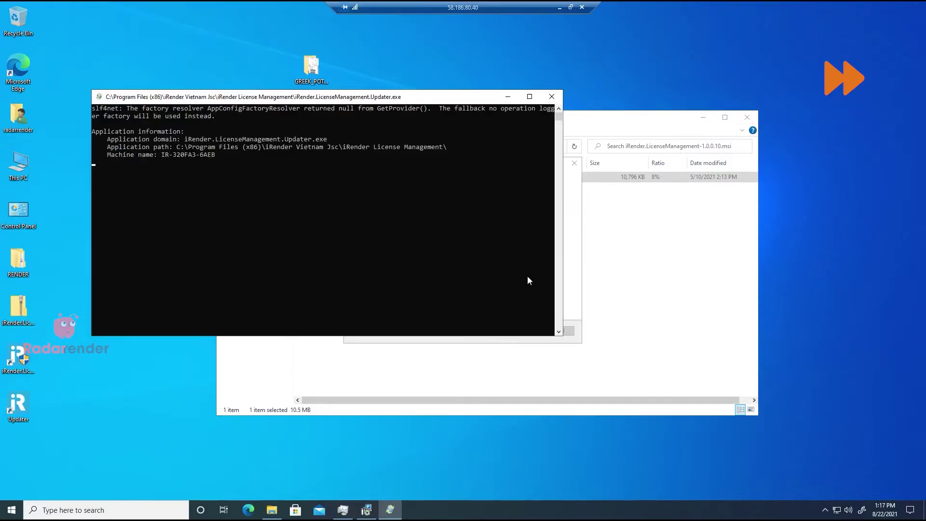
click(747, 117)
text(radarrender)
key(Tab)
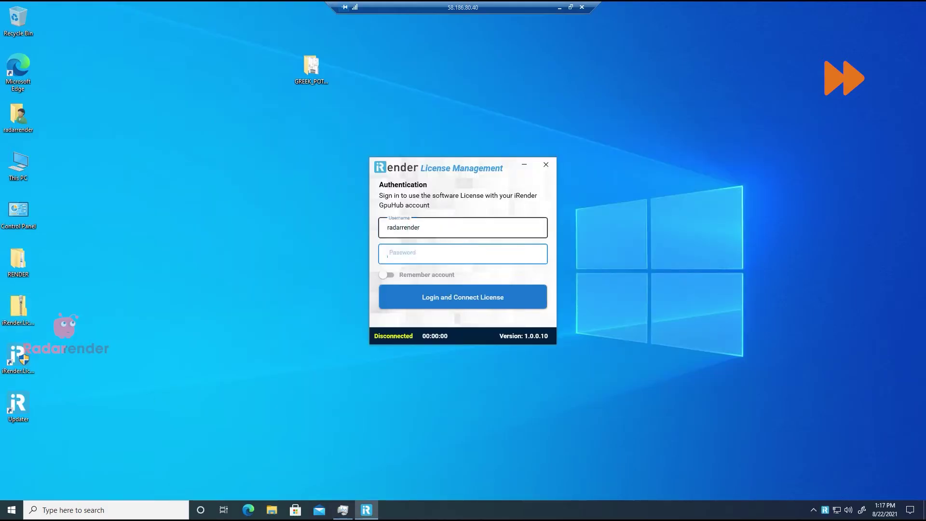
click(440, 304)
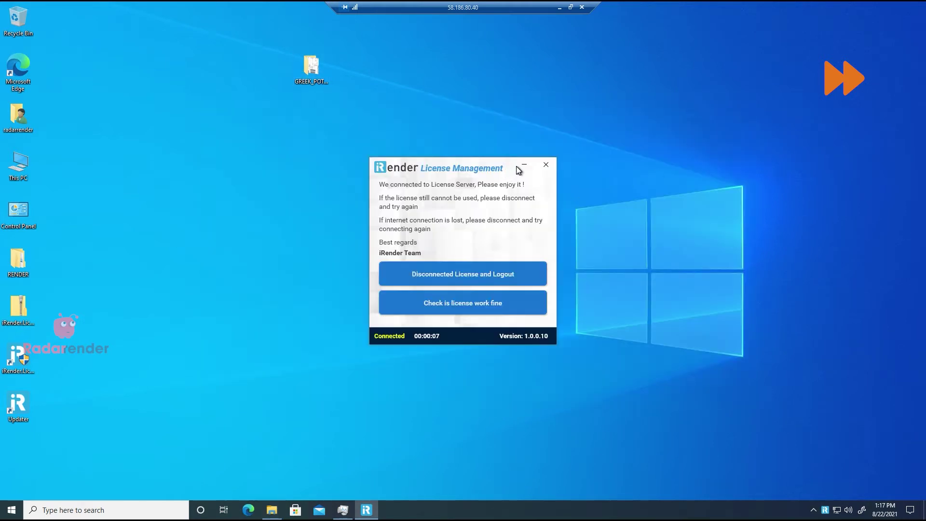
Step: Render frames 130–140 of GREEK_POTTERY_part_B to the Picture Viewer and move it left
click(522, 165)
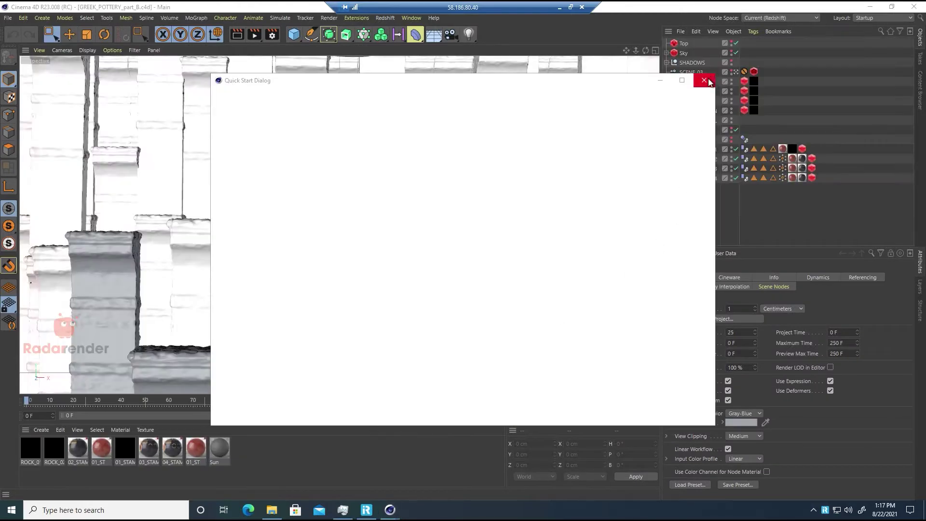
click(708, 82)
key(shift+r)
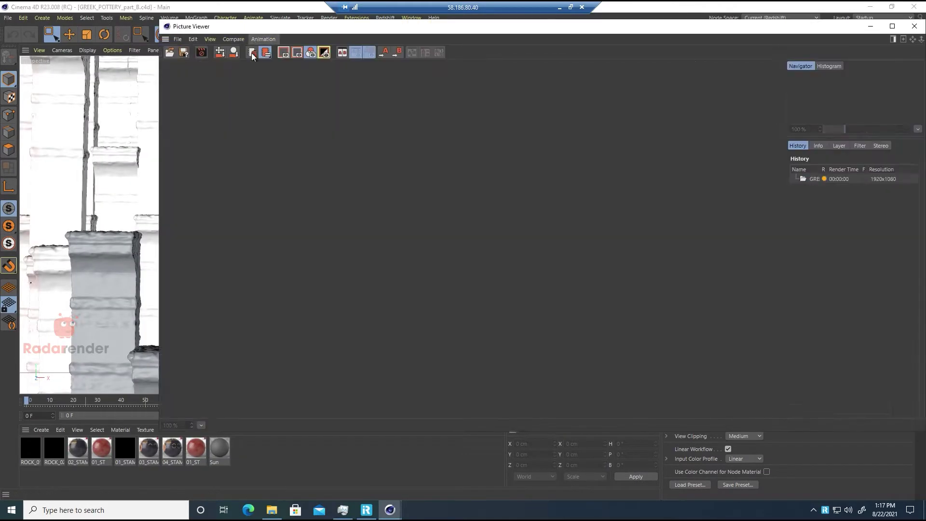
drag(840, 128, 838, 129)
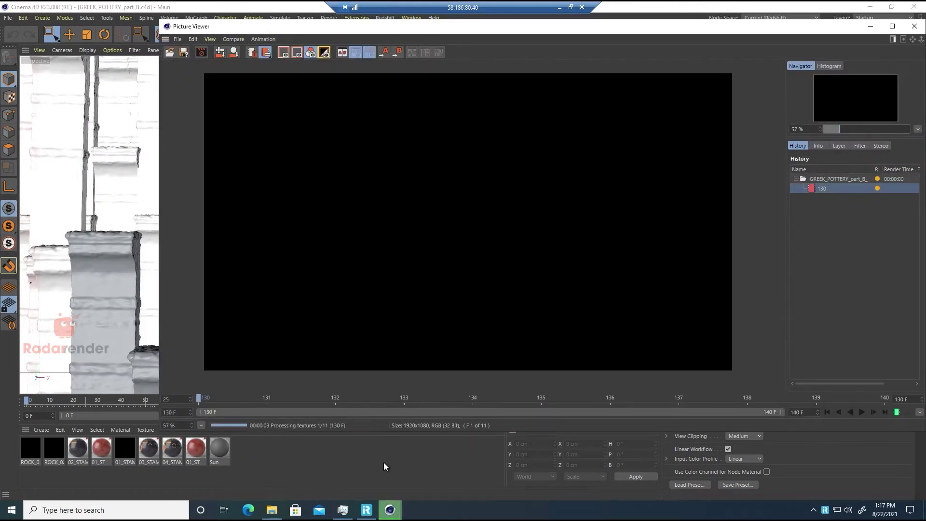
drag(285, 27, 144, 28)
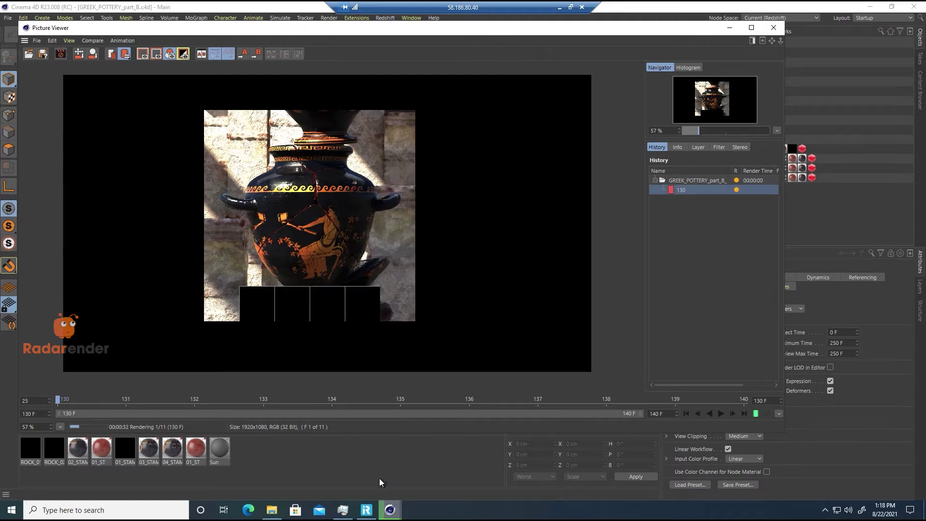
Step: In Task Manager's Performance view, switch the GPU 0 and GPU 1 graphs to Cuda
click(345, 508)
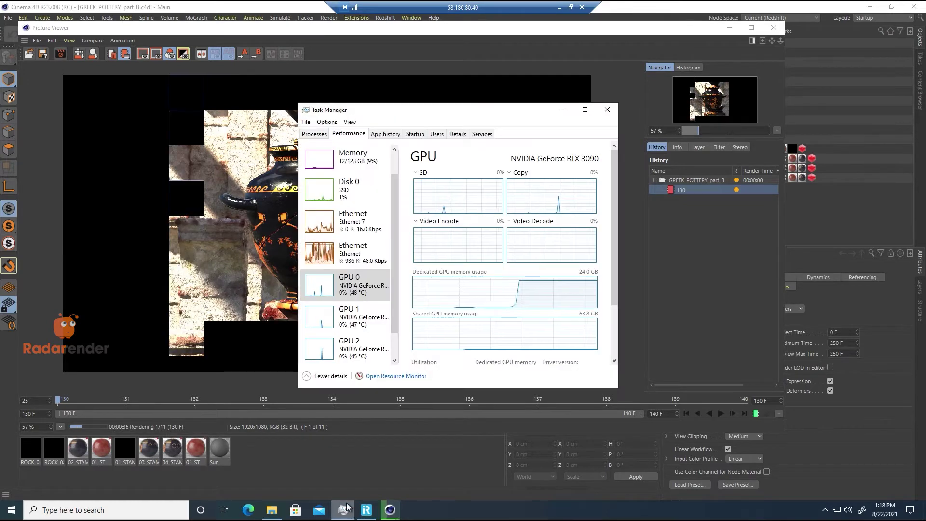
scroll(397, 284, down, 1)
click(533, 222)
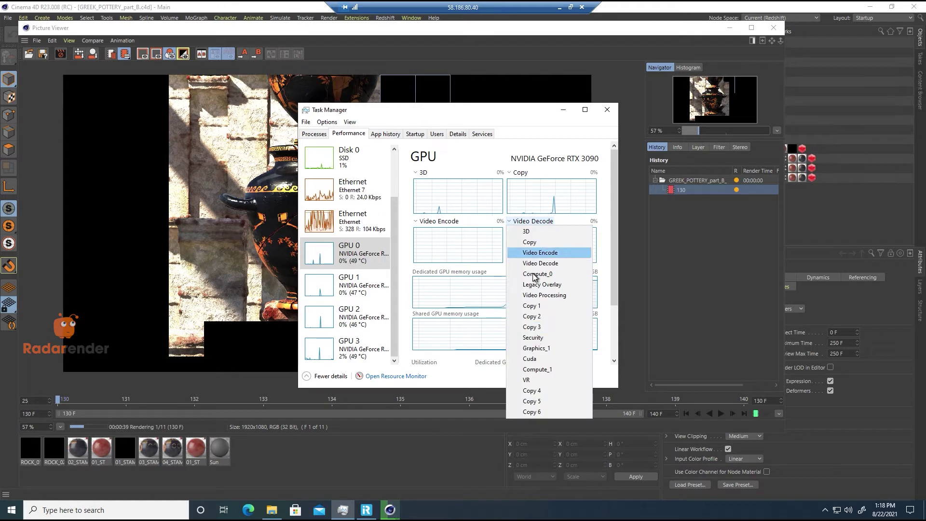
click(534, 359)
click(359, 284)
click(535, 222)
click(531, 359)
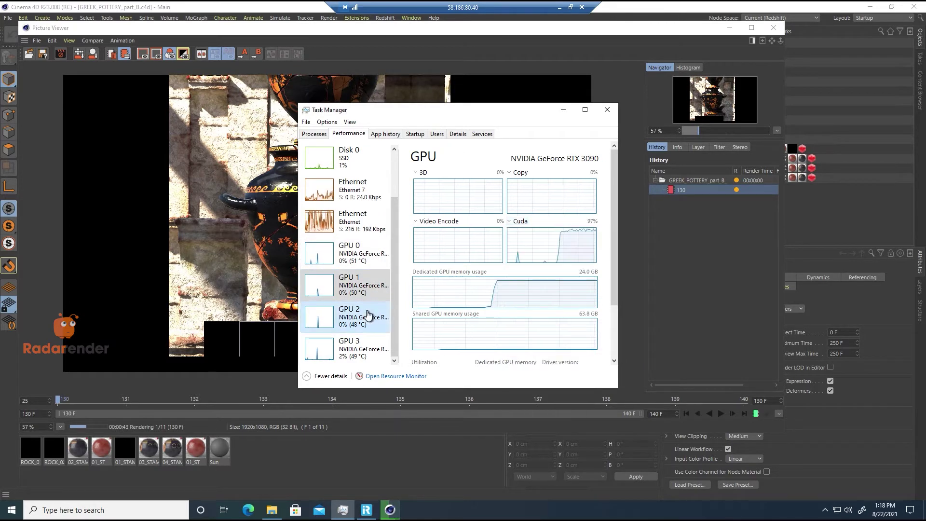
Step: Switch the GPU 2 and GPU 3 graphs to Cuda, return to GPU 0, and minimize Task Manager
click(367, 314)
click(534, 221)
click(530, 359)
click(366, 346)
click(535, 222)
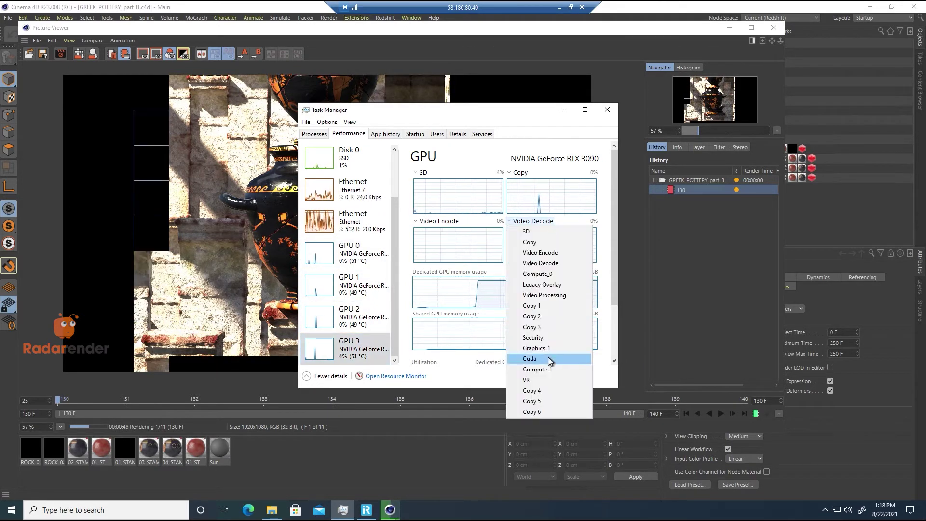
click(550, 359)
click(352, 255)
click(562, 110)
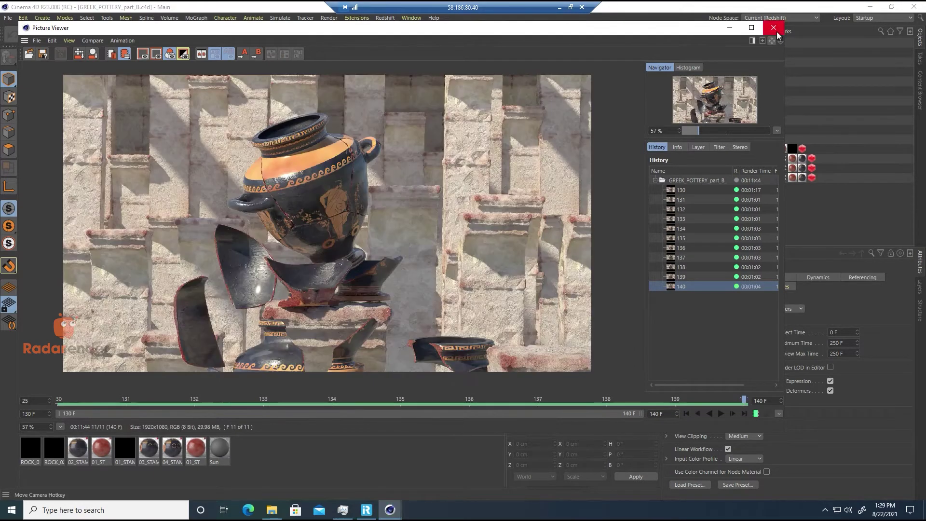
Step: Close the Picture Viewer and check the RENDER folder's properties
click(773, 28)
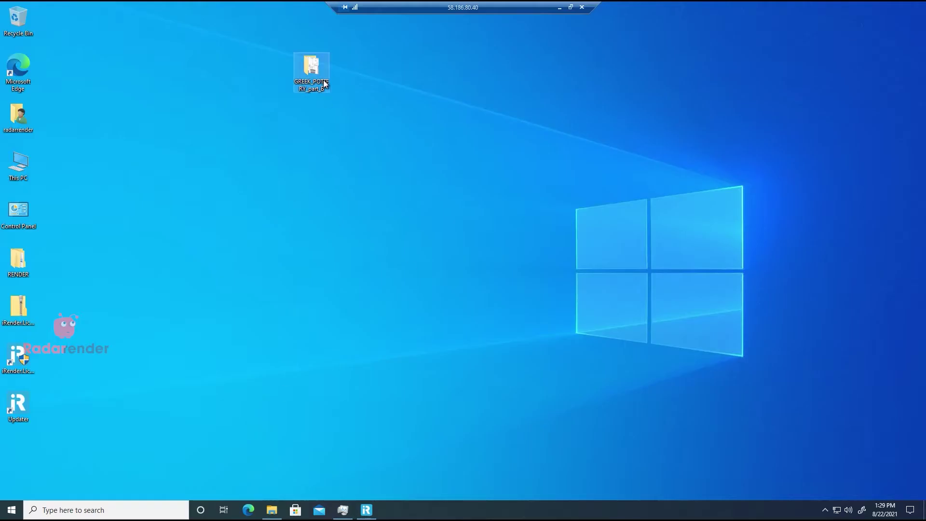
double_click(311, 68)
right_click(2, 254)
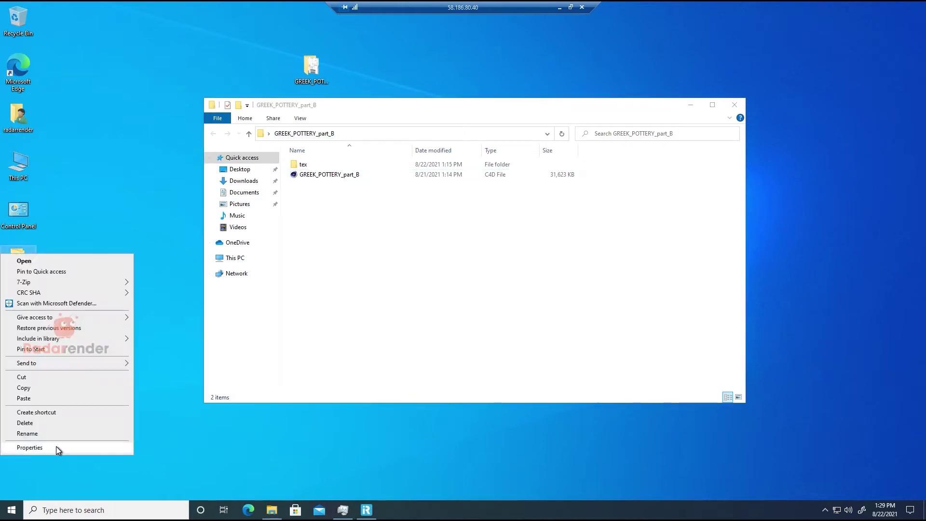
click(30, 447)
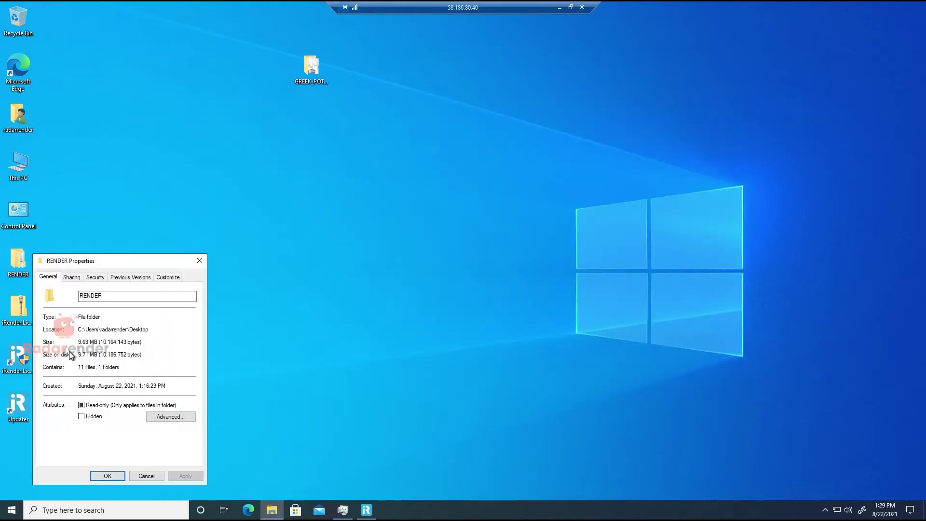
drag(82, 261, 166, 229)
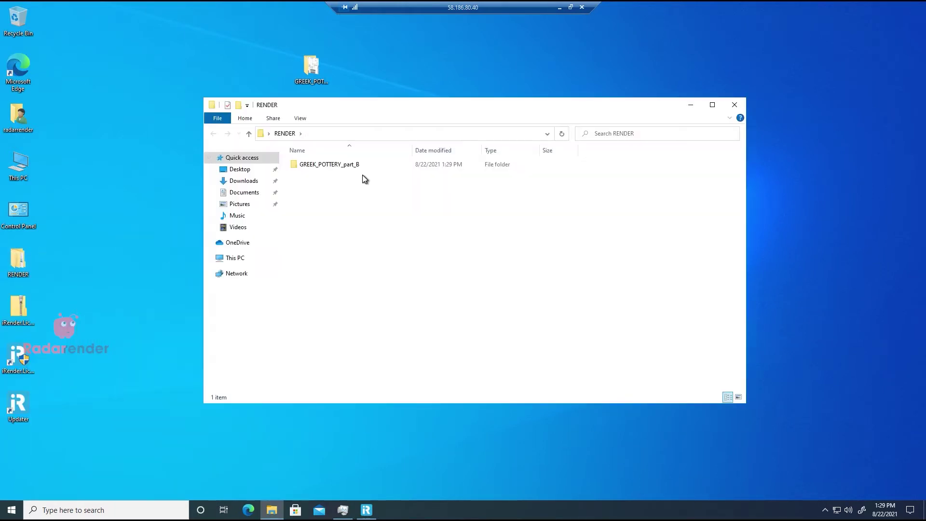
Step: Copy the GREEK_POTTERY_part_B folder into the Radarrender folder, declining to replace the existing one
double_click(362, 177)
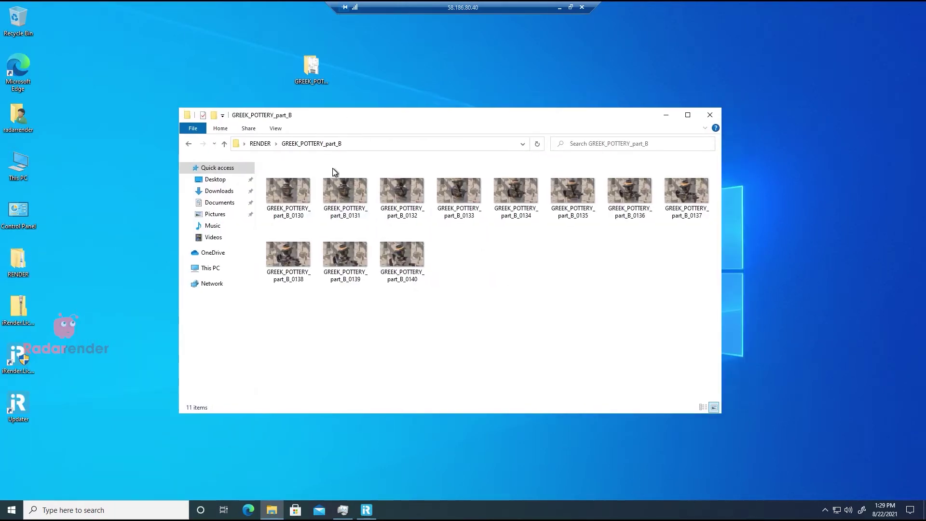
click(401, 191)
click(260, 143)
right_click(309, 177)
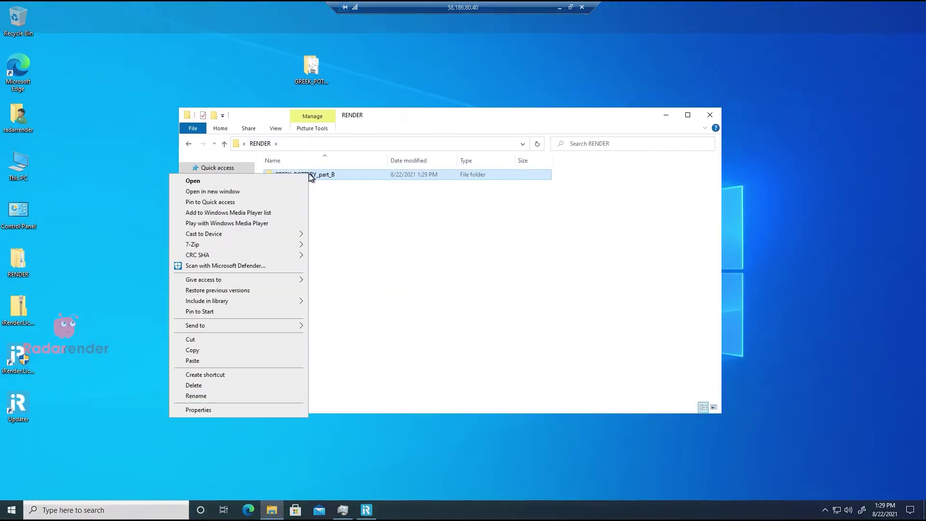
click(245, 353)
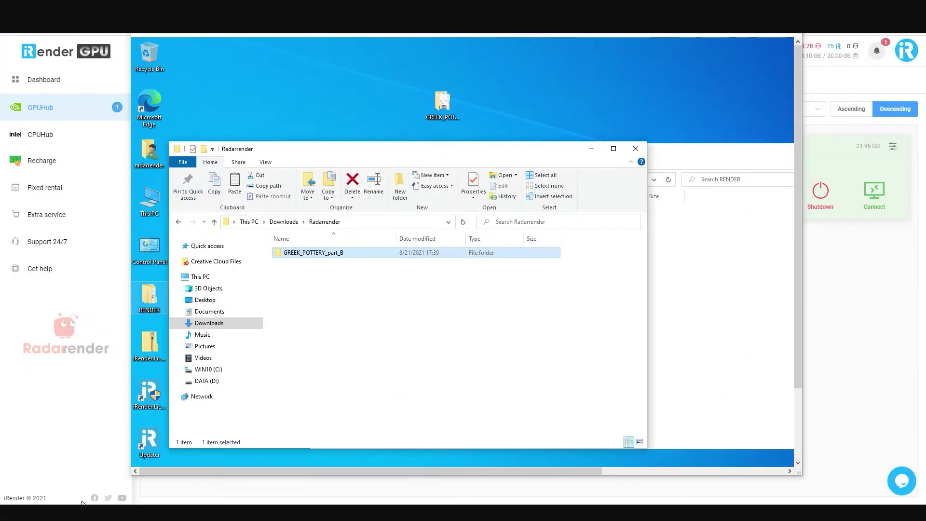
right_click(334, 311)
click(296, 378)
click(547, 353)
Step: Paste the remote RENDER folder into the local Radarrender folder
click(635, 148)
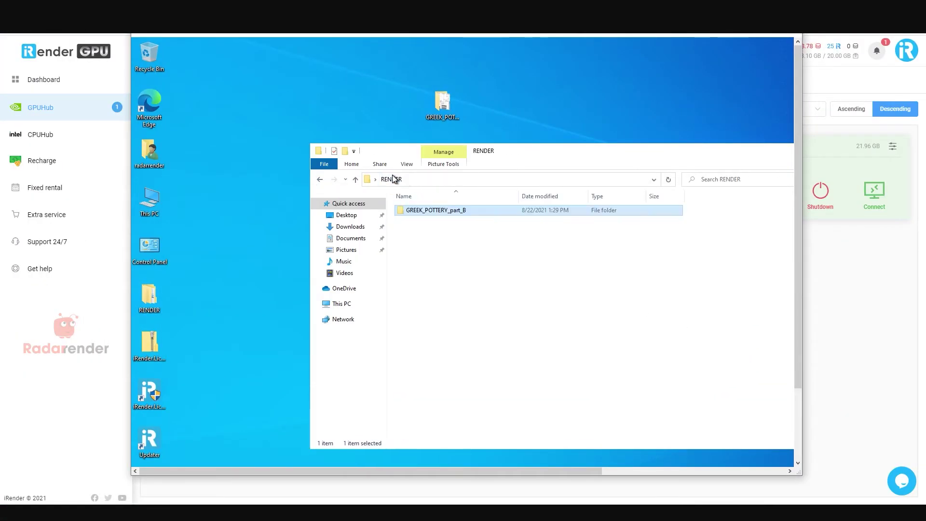
click(346, 214)
right_click(420, 212)
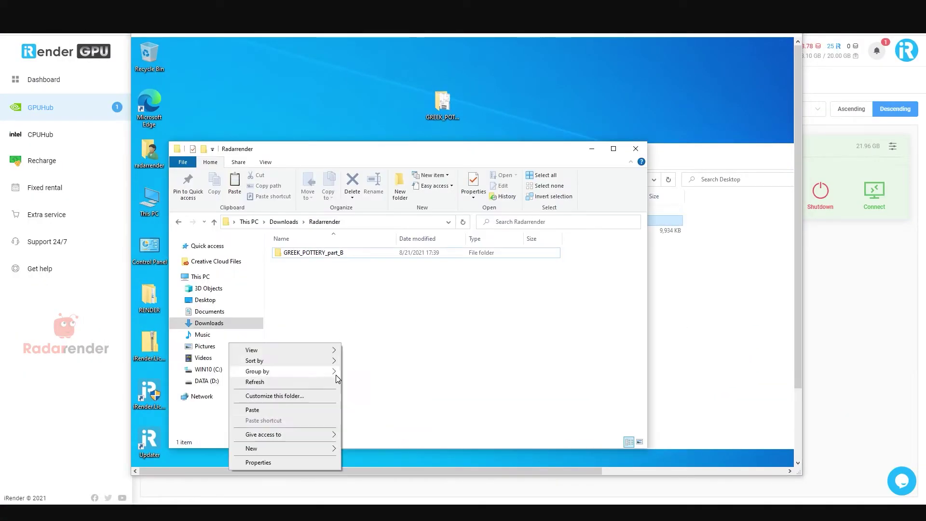
click(256, 410)
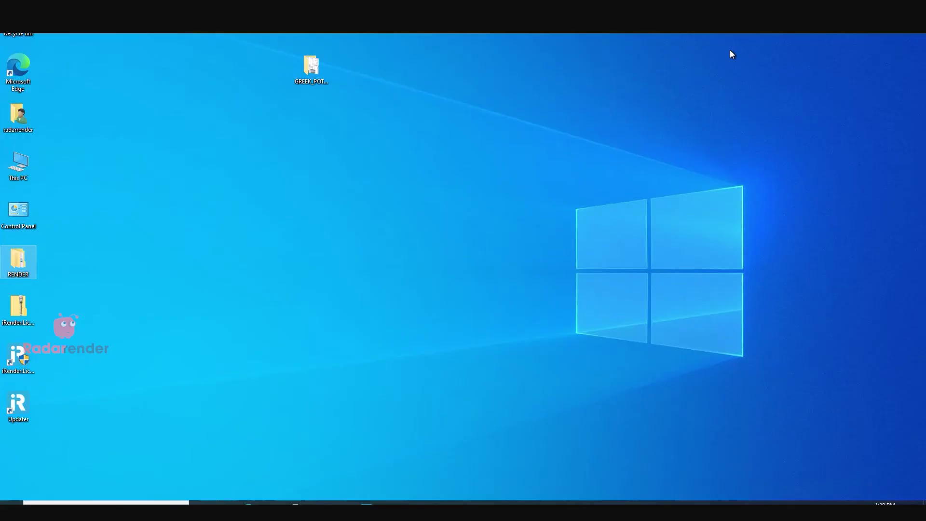
Step: Shut down the rented RTX 3090 remote machine and dismiss the rating prompt
click(12, 504)
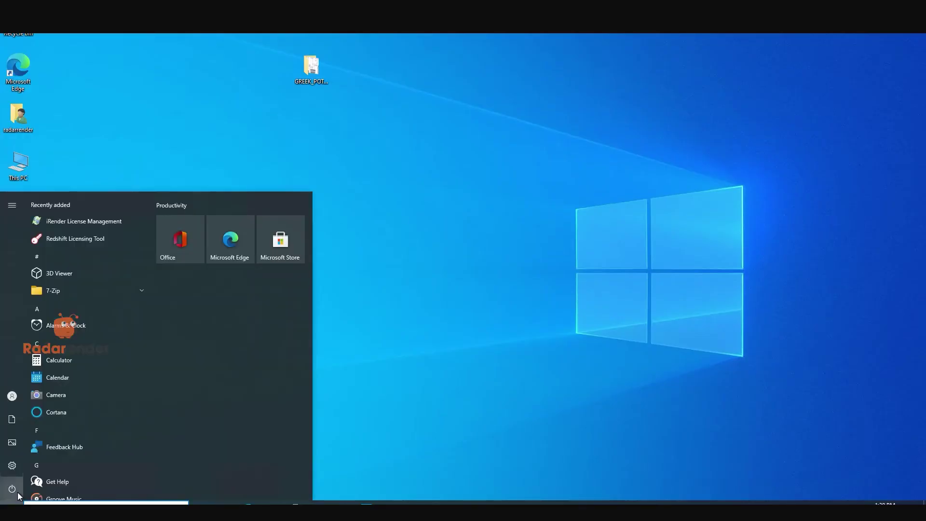
click(18, 491)
click(560, 330)
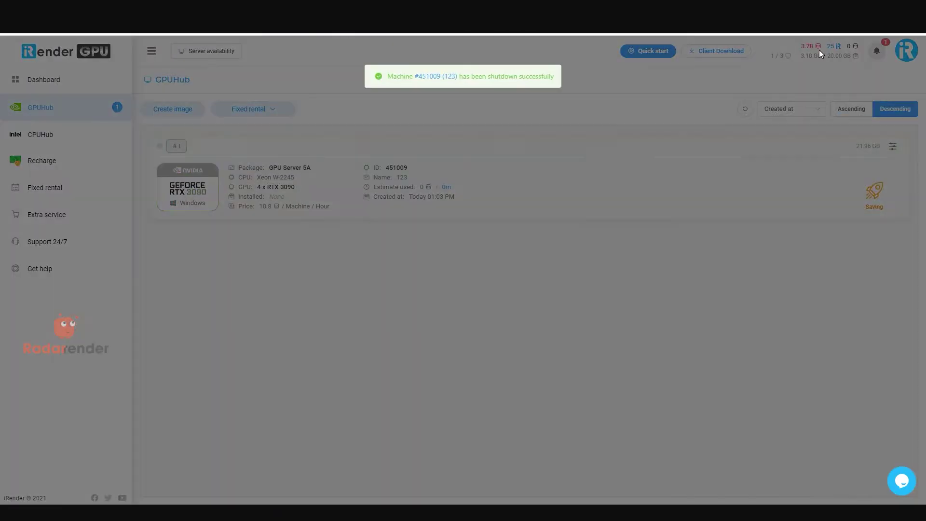
click(820, 52)
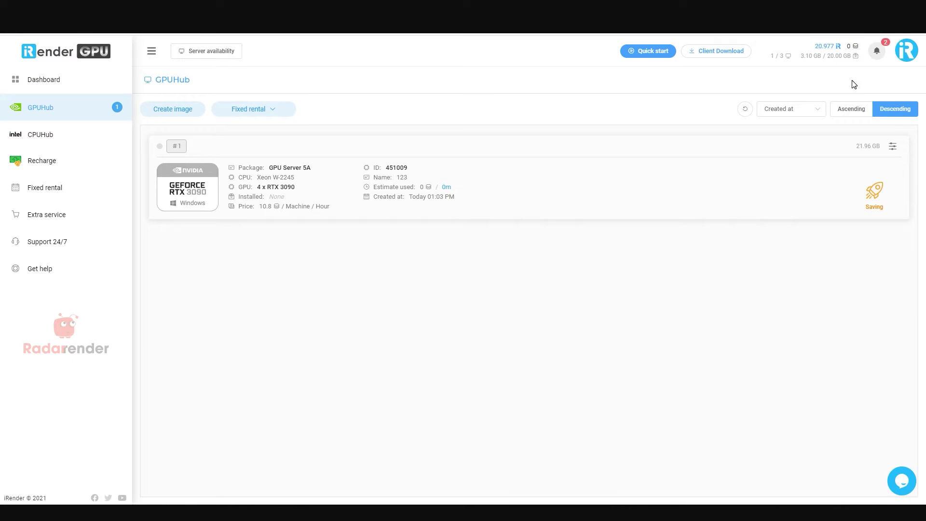
Step: Check the account notifications and refresh the remote desktop
click(876, 51)
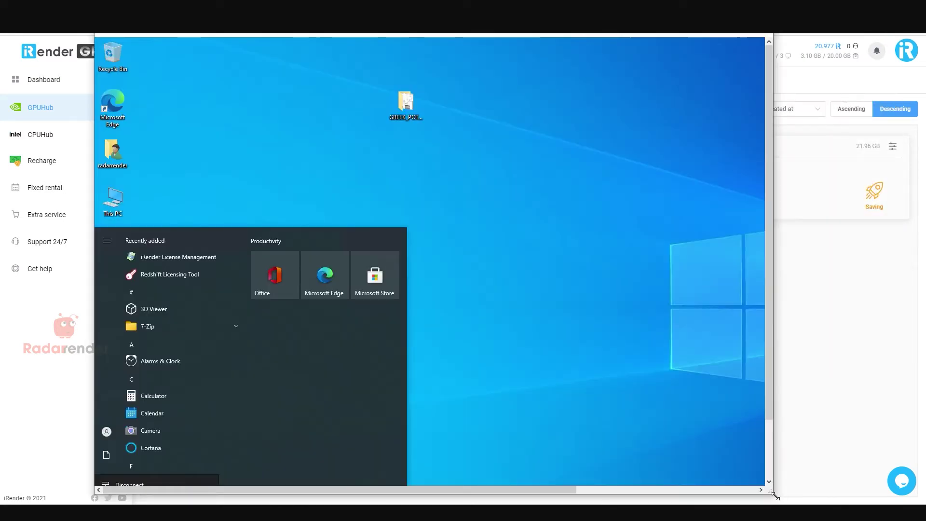
right_click(497, 158)
click(484, 190)
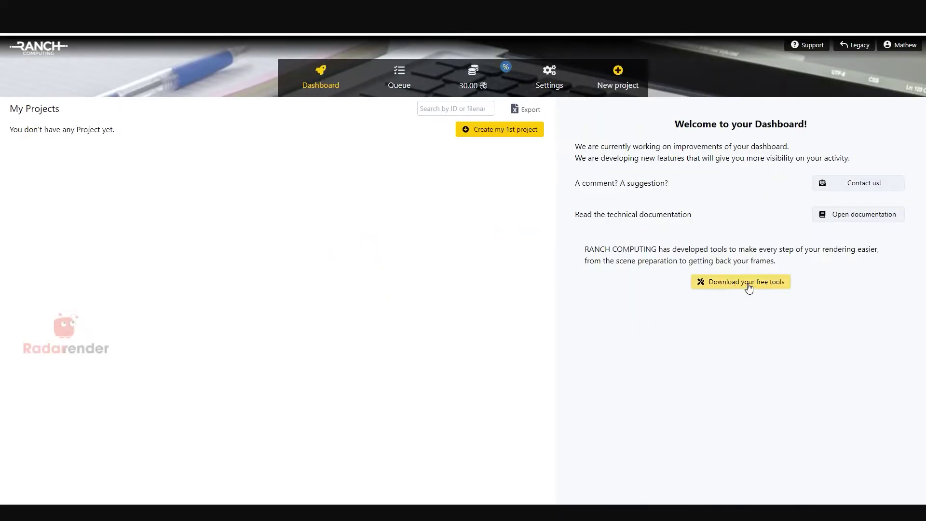
click(748, 286)
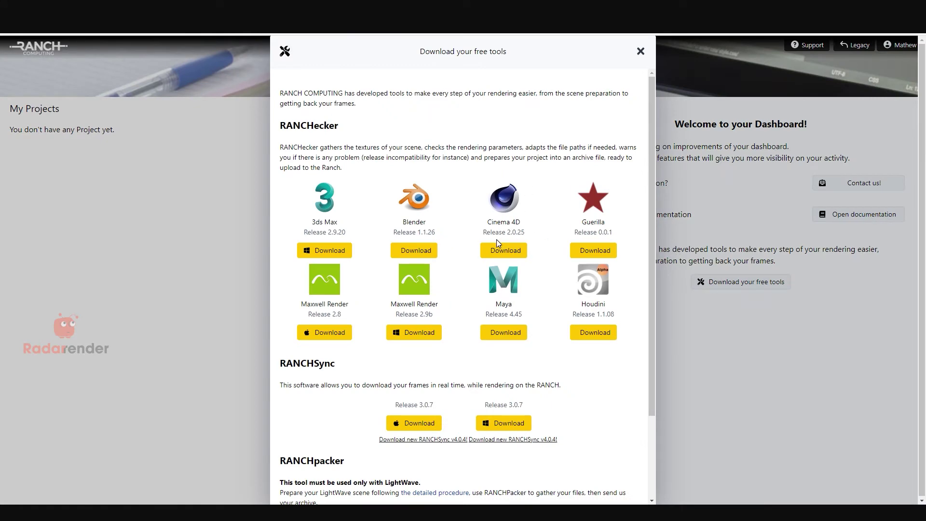
click(811, 299)
click(829, 213)
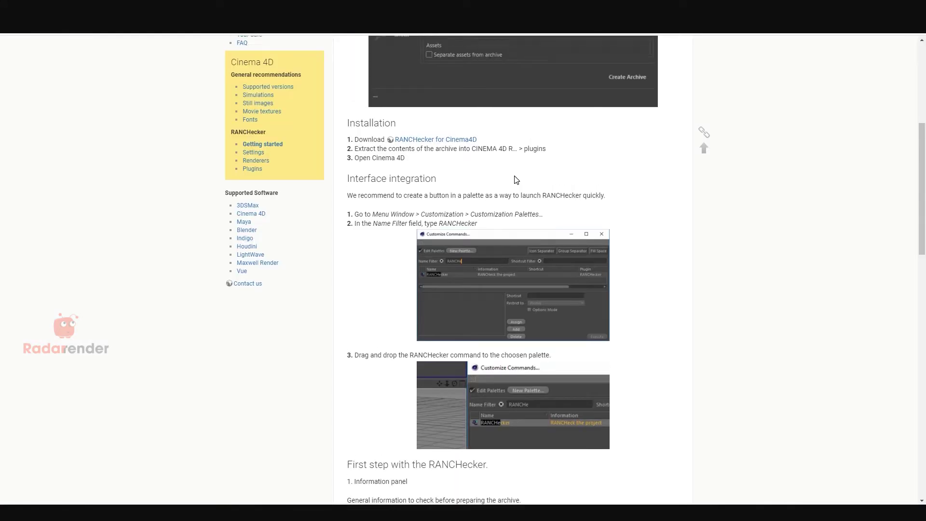
scroll(515, 180, up, 6)
scroll(423, 157, down, 2)
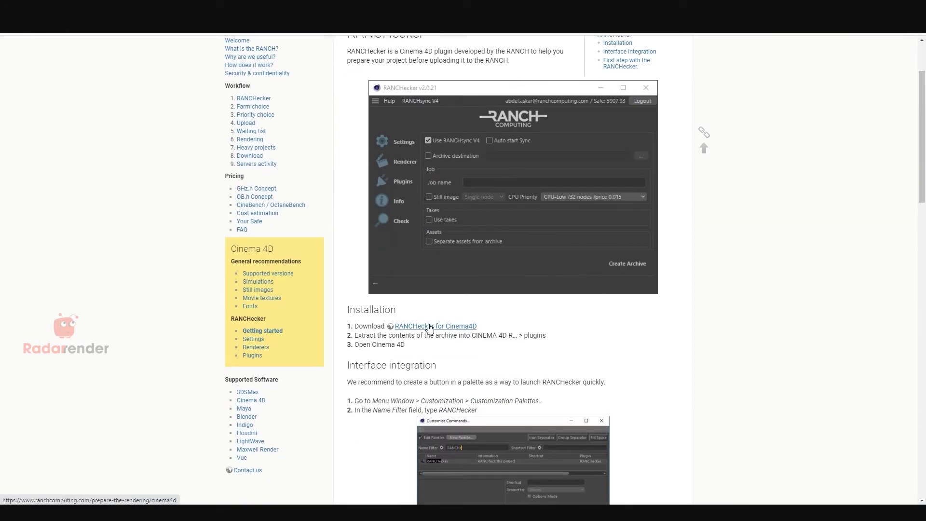
drag(371, 338, 557, 337)
click(557, 338)
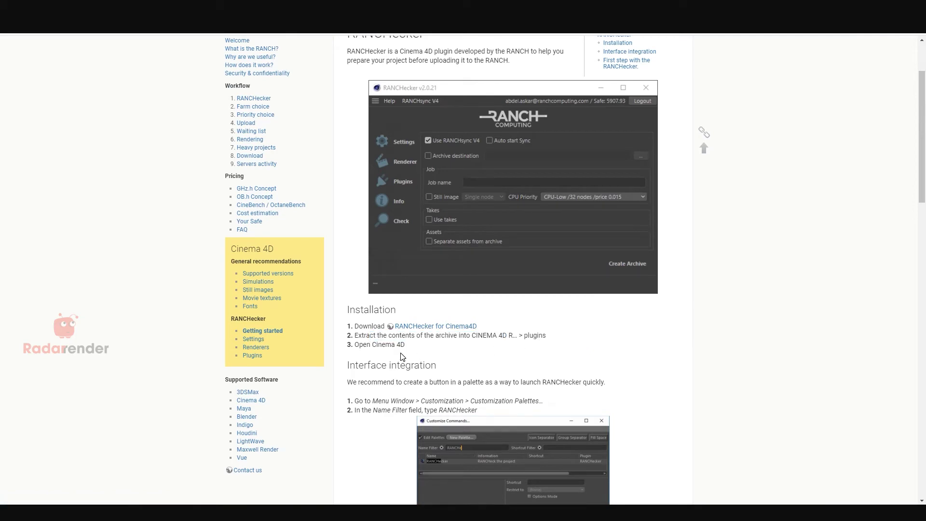
scroll(399, 355, down, 15)
scroll(399, 356, down, 7)
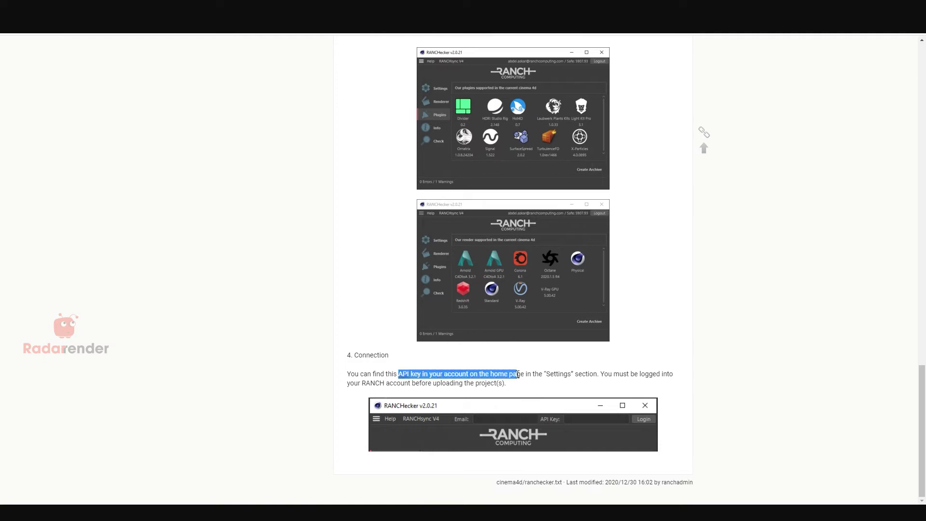
drag(604, 374, 639, 378)
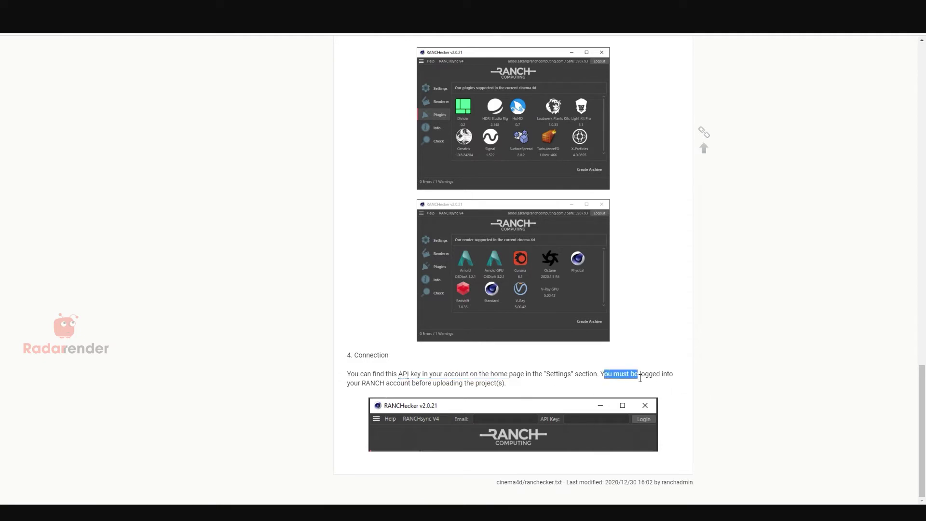
drag(391, 395, 505, 385)
click(505, 385)
scroll(505, 384, up, 20)
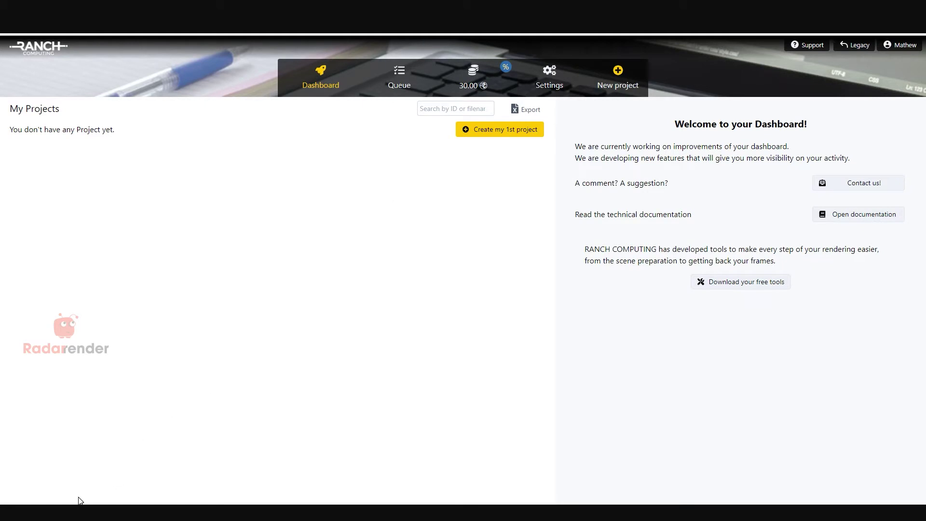
Step: Open GREEK_POTTERY_part_B.c4d in Cinema 4D and close the welcome dialog
double_click(244, 192)
click(242, 202)
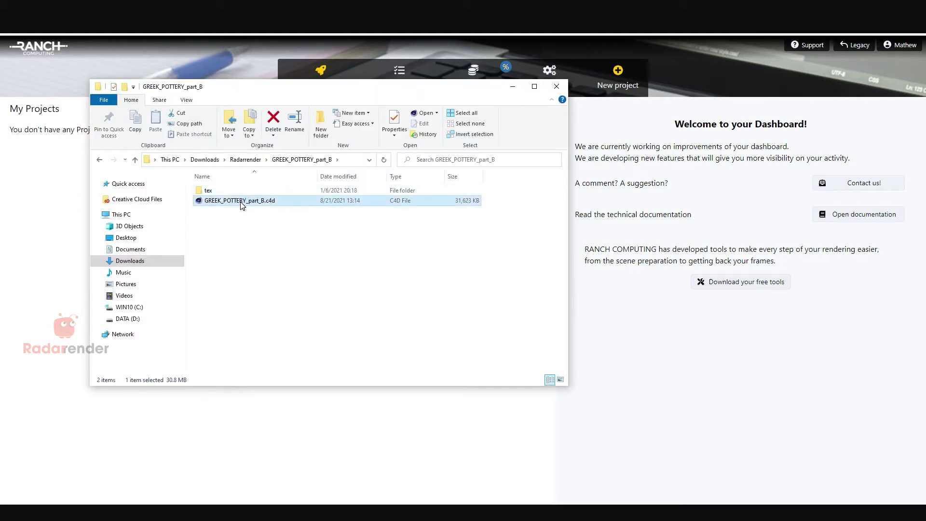
click(512, 86)
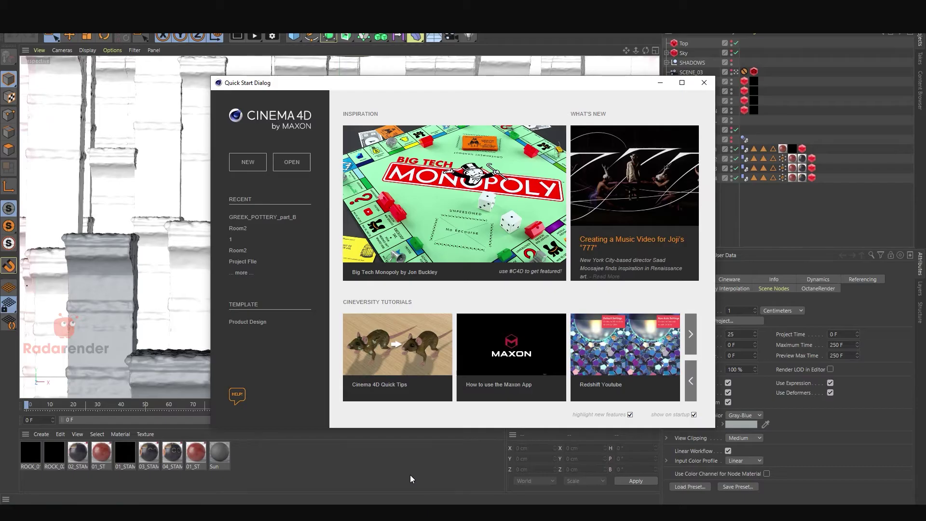
click(705, 84)
Step: Run RANCHecker with GPU-High /56 nodes priority and try to create the archive
click(356, 18)
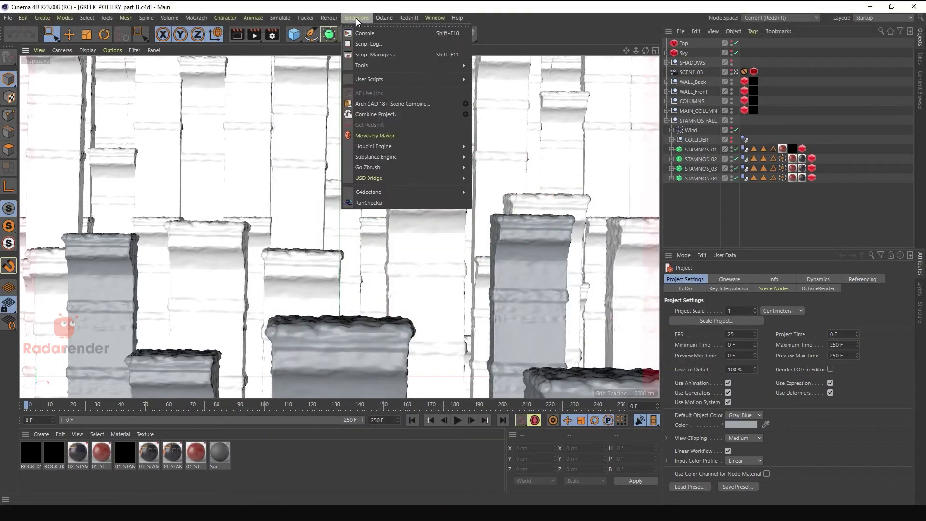
click(387, 202)
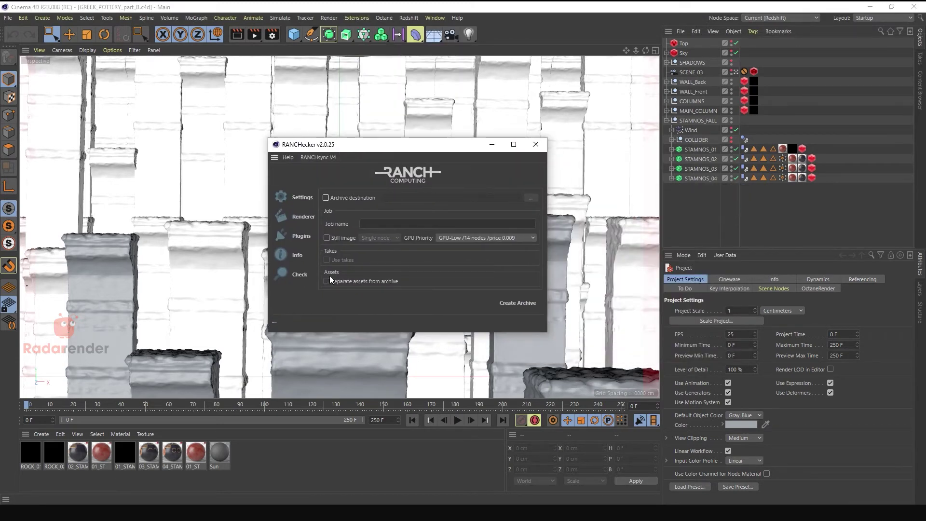
click(302, 198)
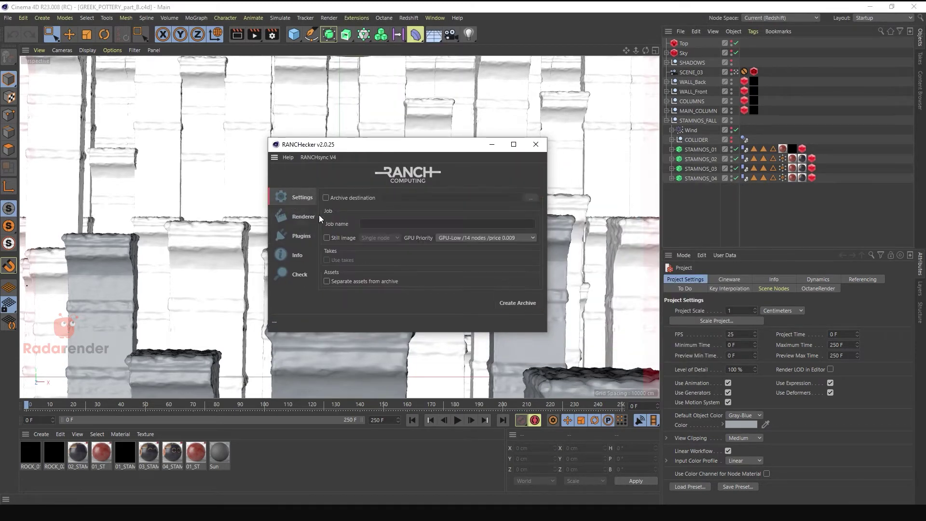
click(482, 238)
click(476, 270)
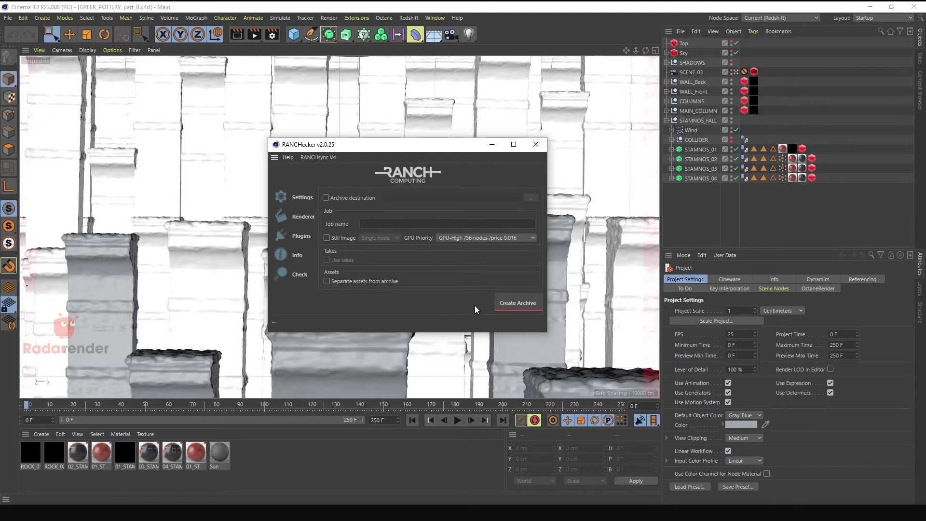
click(496, 304)
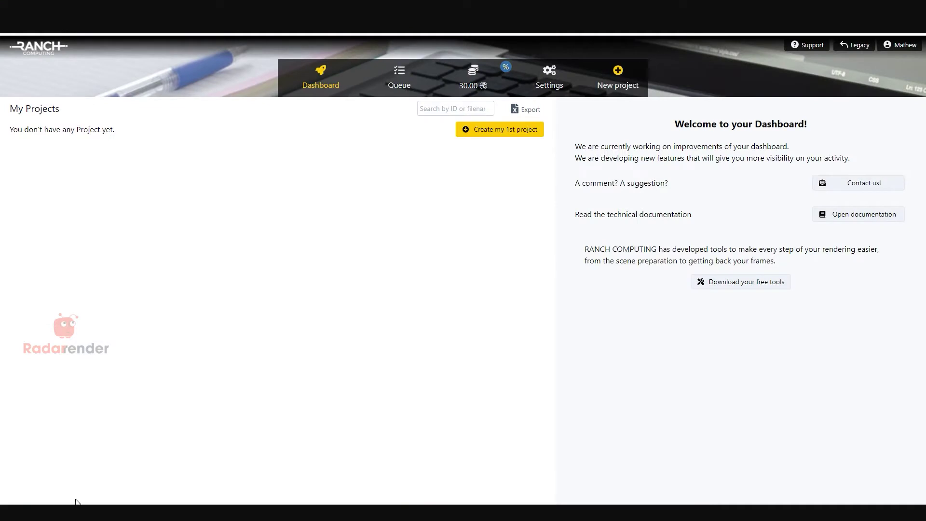
Step: Rename the scene file to 111.c4d and open it in Cinema 4D
click(75, 501)
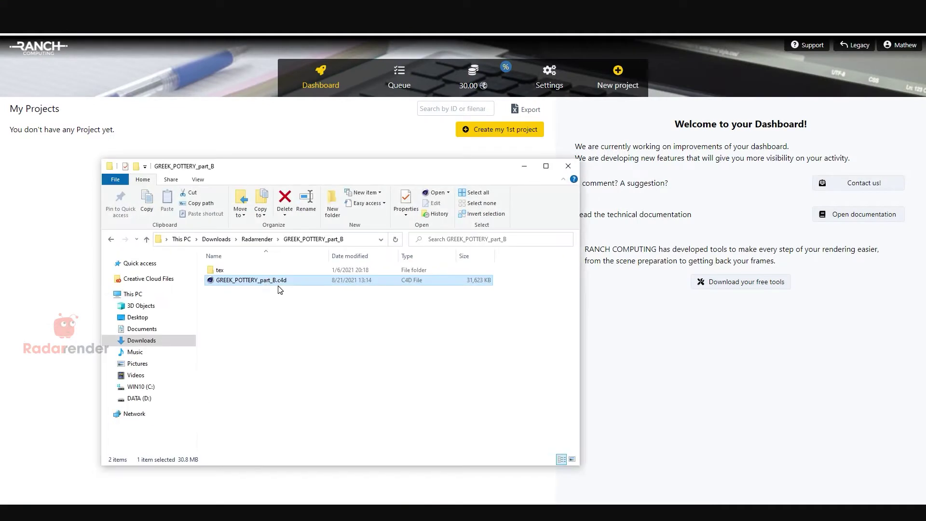
key(Return)
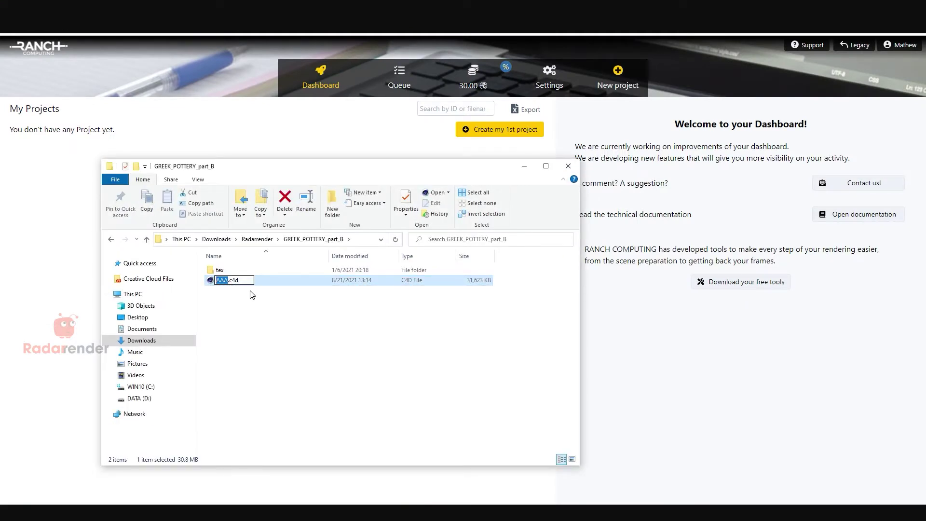
click(252, 296)
key(Return)
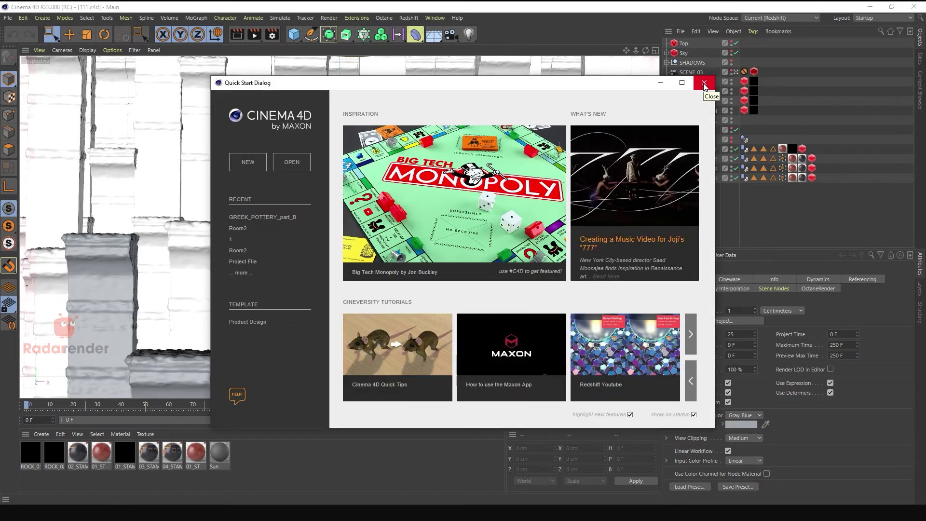
click(703, 85)
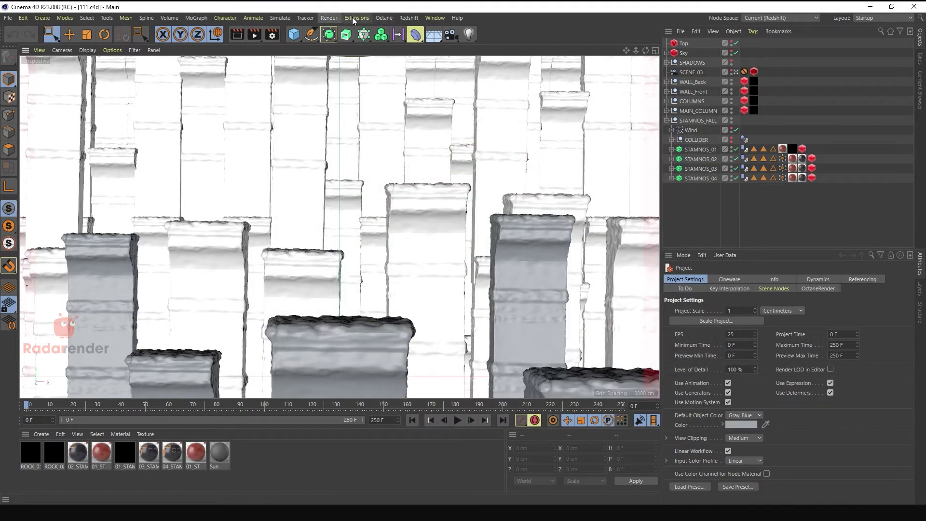
Step: Run RANCHecker on 111.c4d to create its upload archive
click(355, 18)
click(384, 204)
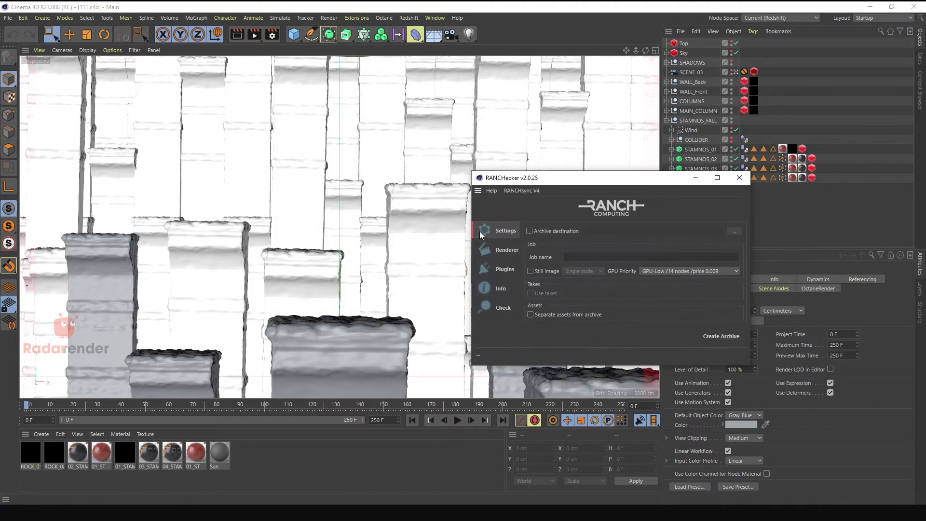
click(706, 339)
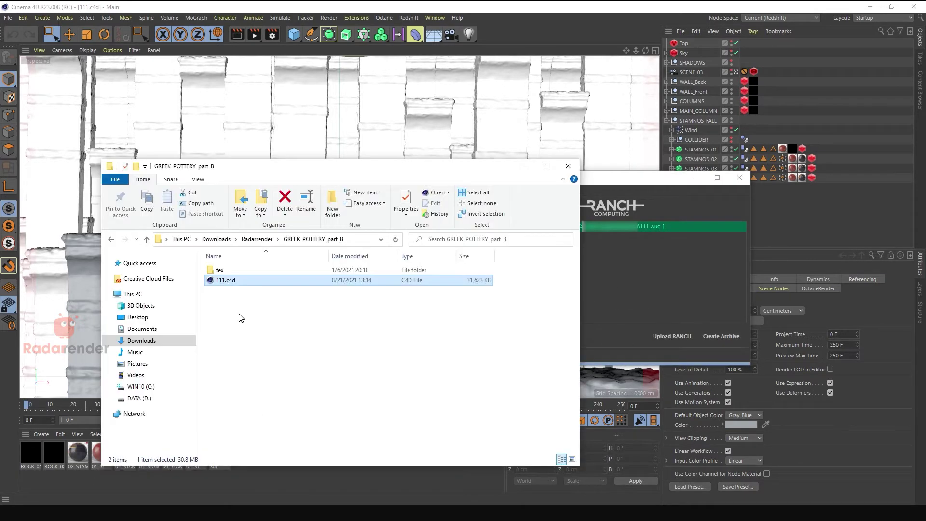
Step: Locate the 111_.vuc archive in the GREEK_POTTERY_part_B folder
click(159, 319)
click(443, 282)
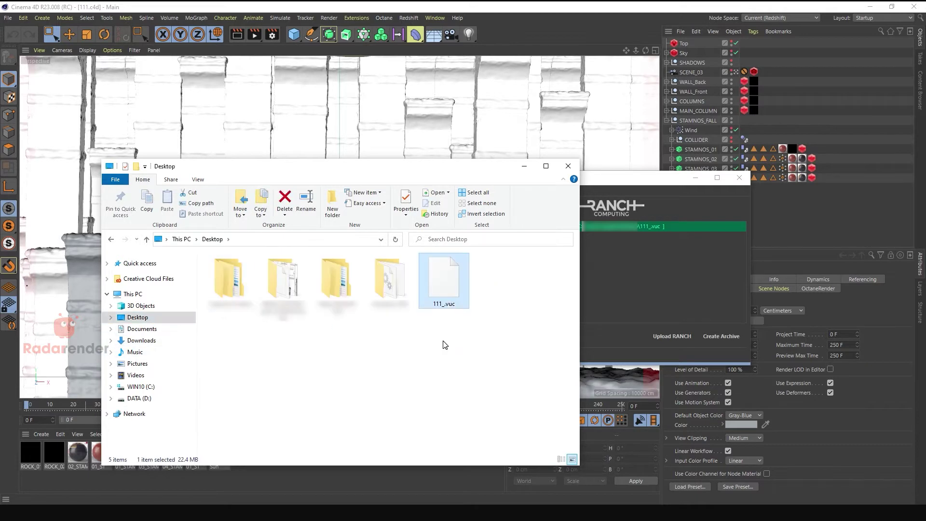
click(111, 240)
click(277, 331)
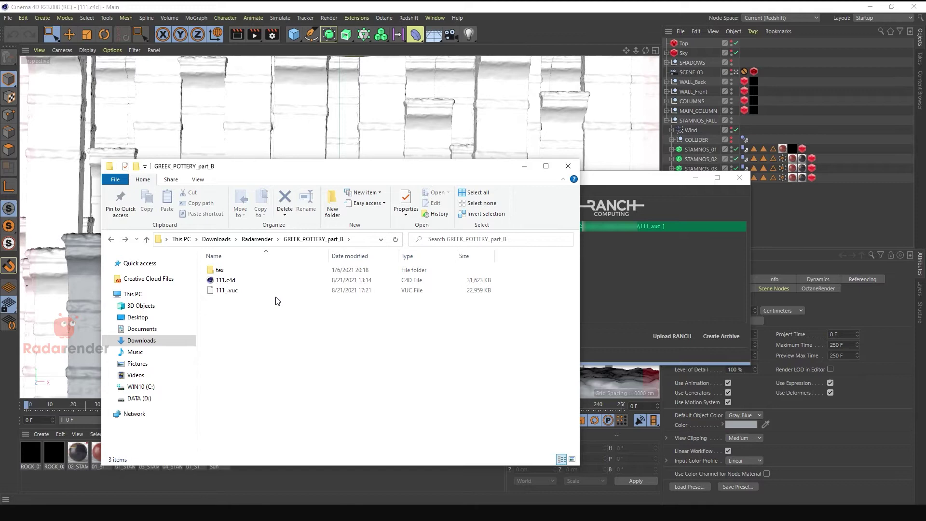
click(257, 239)
double_click(269, 270)
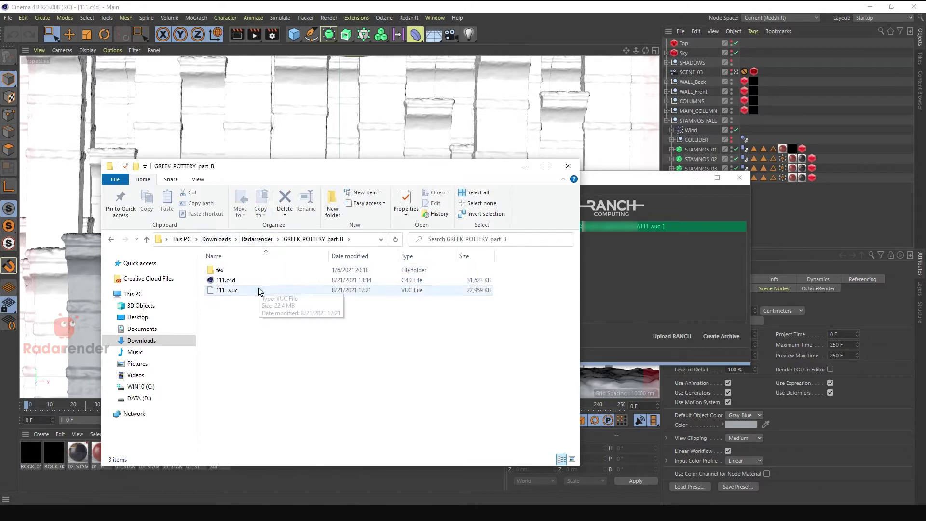
click(268, 294)
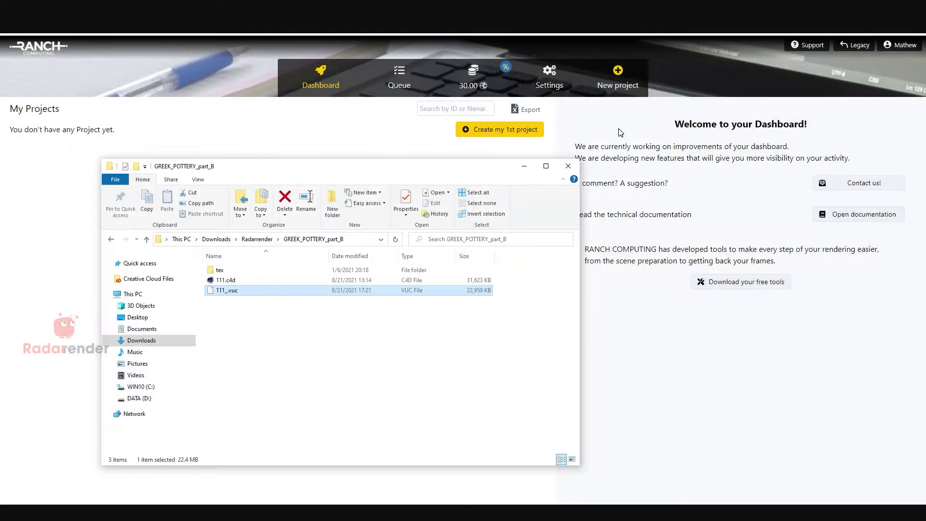
Step: Create a new Cinema 4D Redshift project at GPU-High priority
click(651, 311)
click(482, 131)
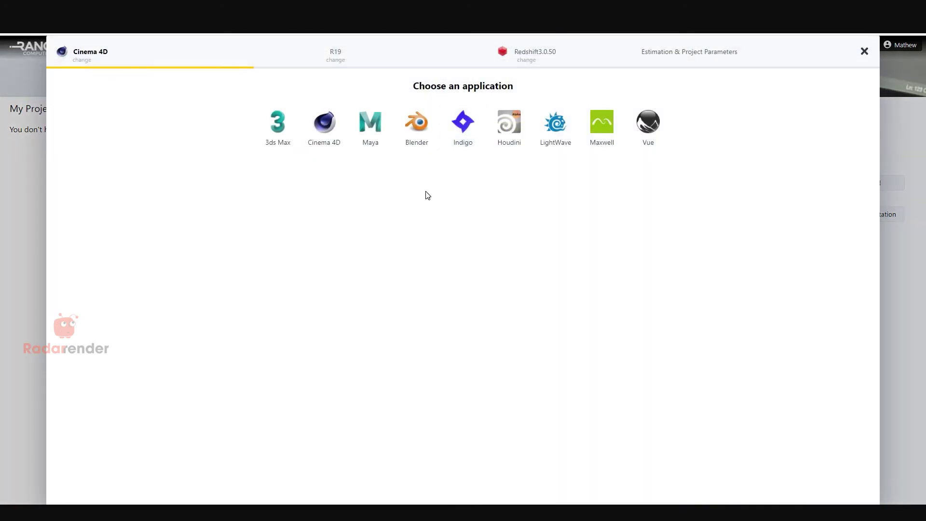
click(324, 122)
click(536, 132)
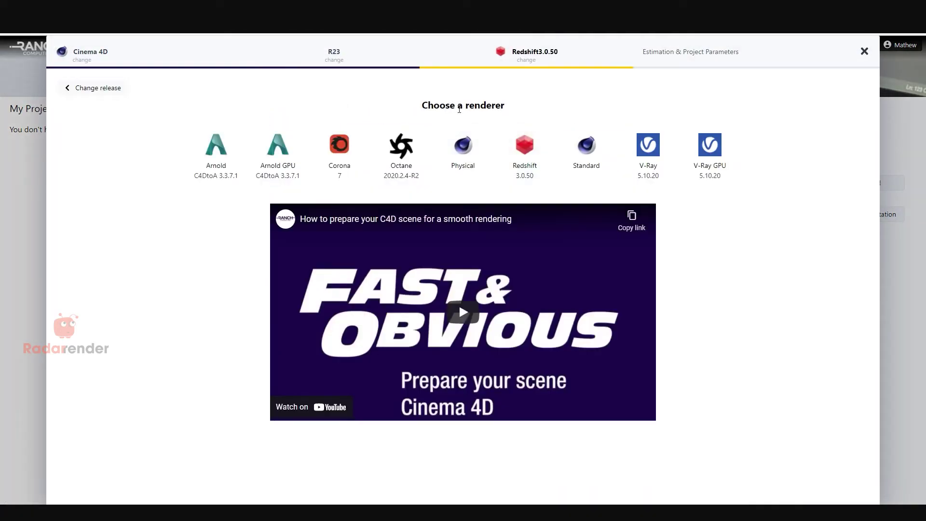
click(522, 145)
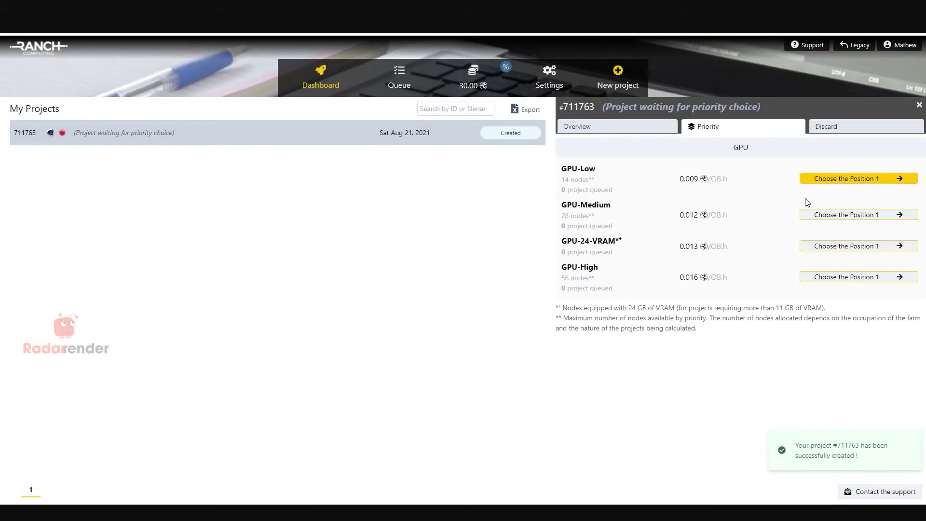
click(843, 279)
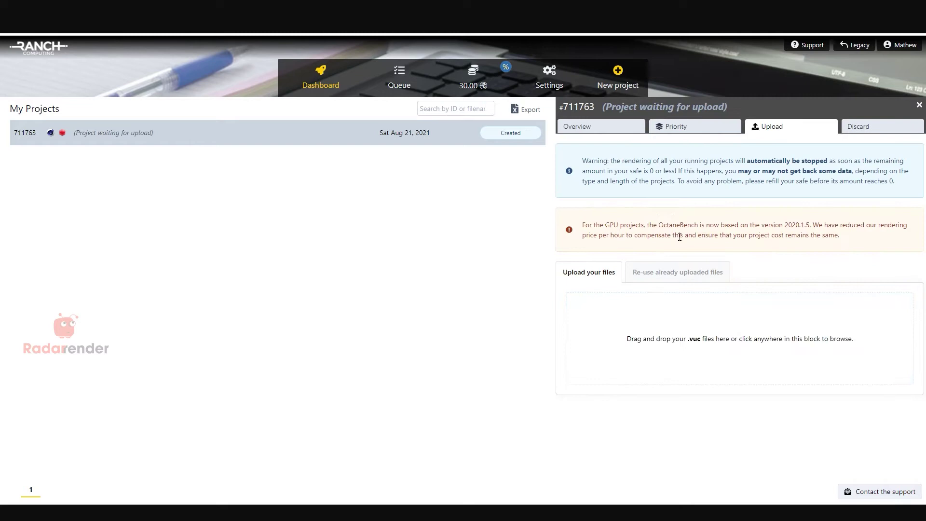
Step: Upload 111_.vuc from Downloads > GREEK_POTTERY_part_B to the project
click(570, 302)
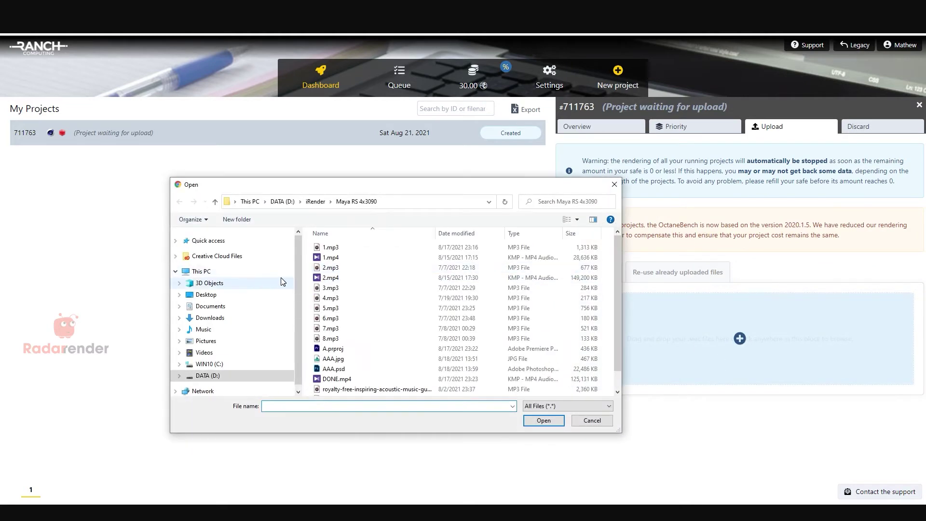
click(238, 319)
double_click(337, 244)
double_click(352, 266)
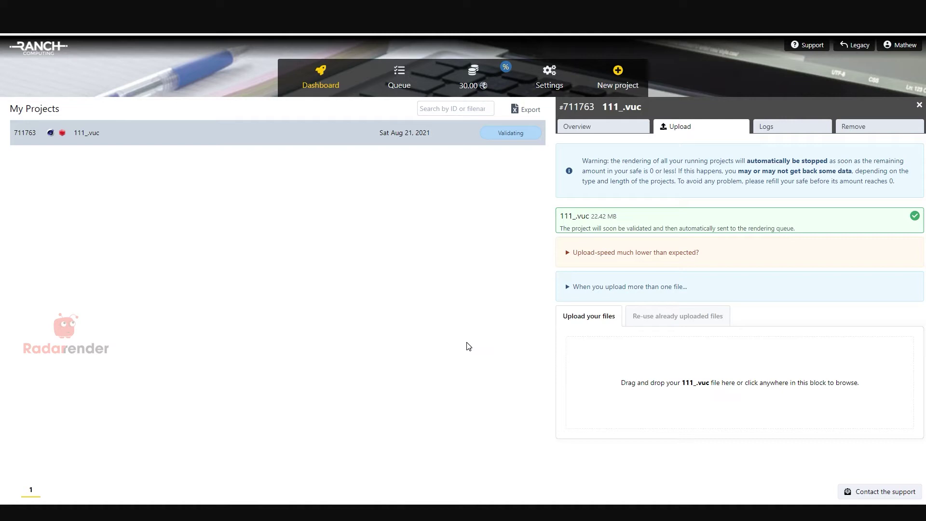
Step: Monitor project 711763 through its overview, the farm queue, logs and upload status
click(462, 142)
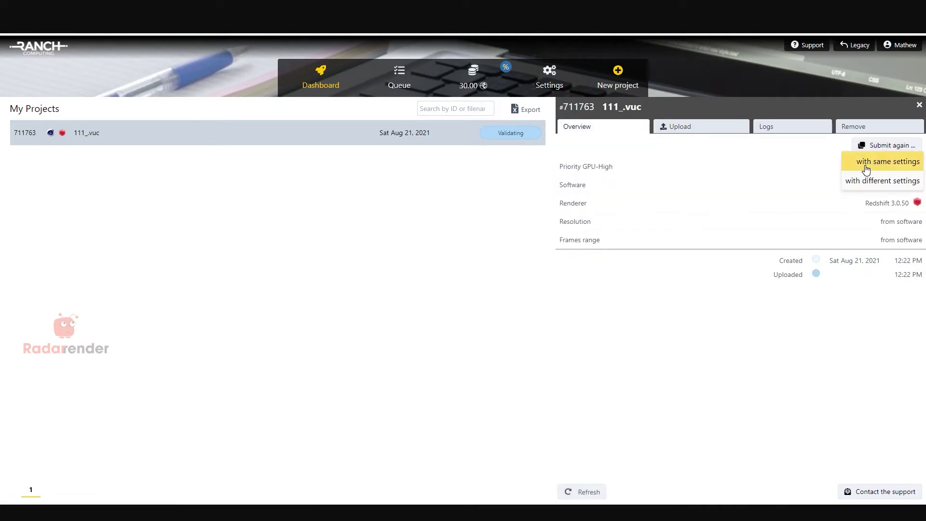
mouse_move(887, 172)
click(406, 82)
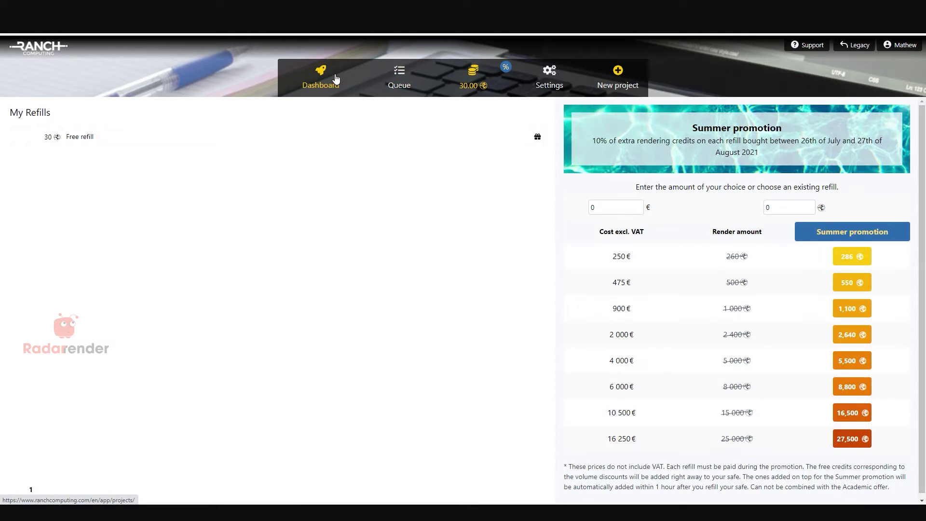
click(336, 79)
click(392, 133)
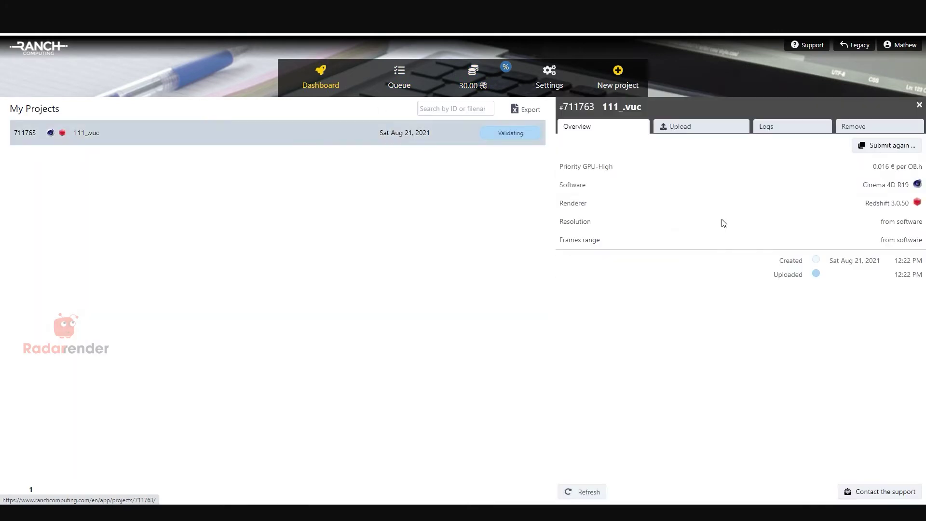
click(708, 126)
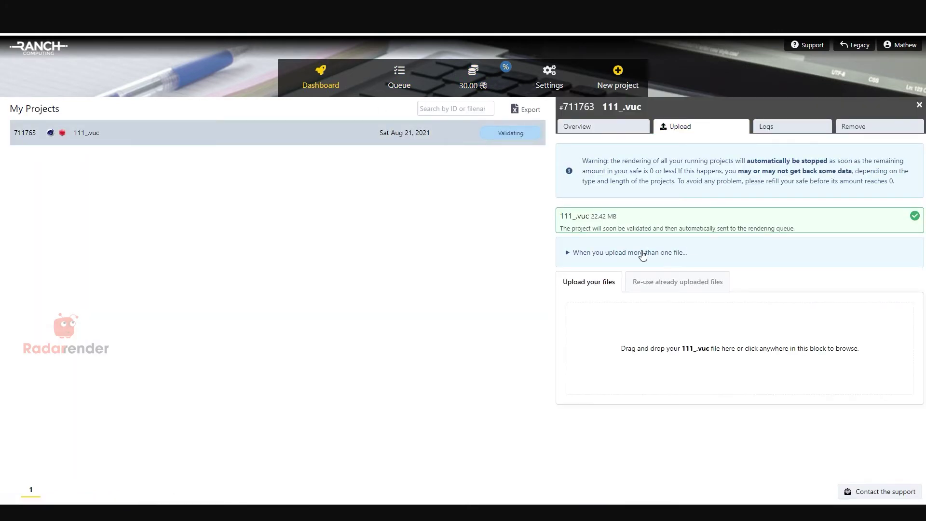
click(705, 131)
click(609, 128)
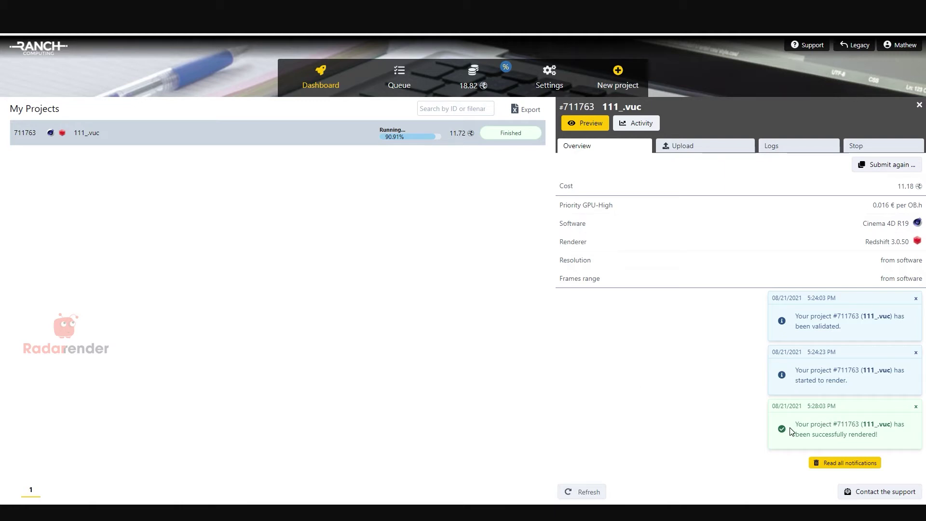
Step: Open project 711763's Download tab, dismiss the notifications, and open its Web download page
click(824, 419)
click(388, 141)
click(397, 144)
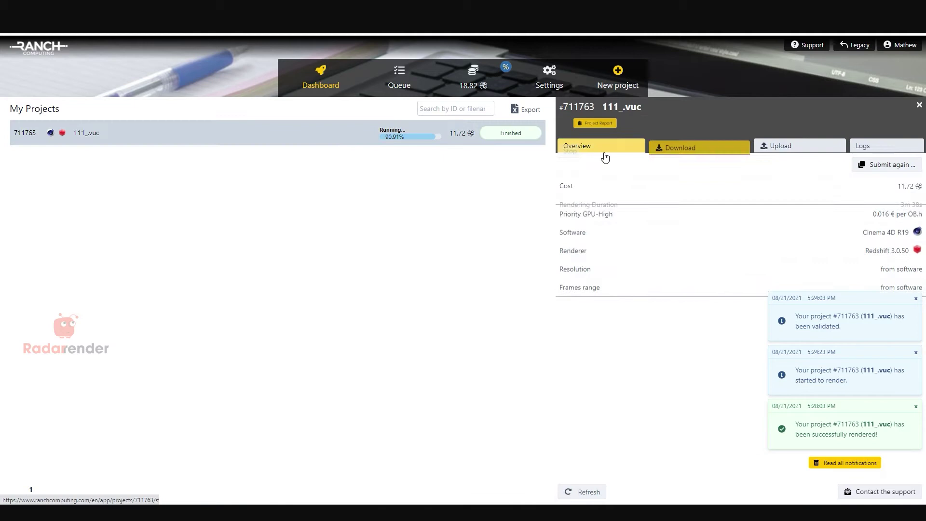
click(699, 146)
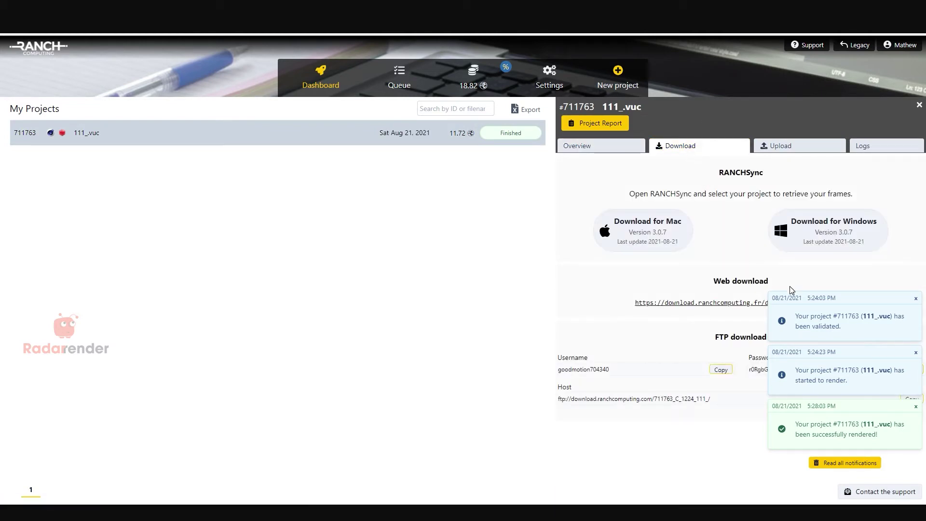
click(915, 406)
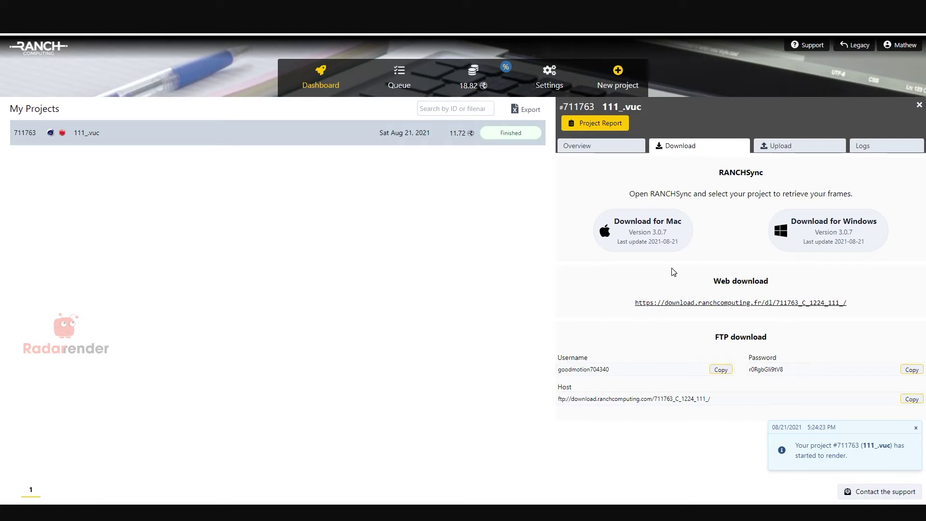
drag(724, 172, 750, 191)
click(871, 197)
click(750, 191)
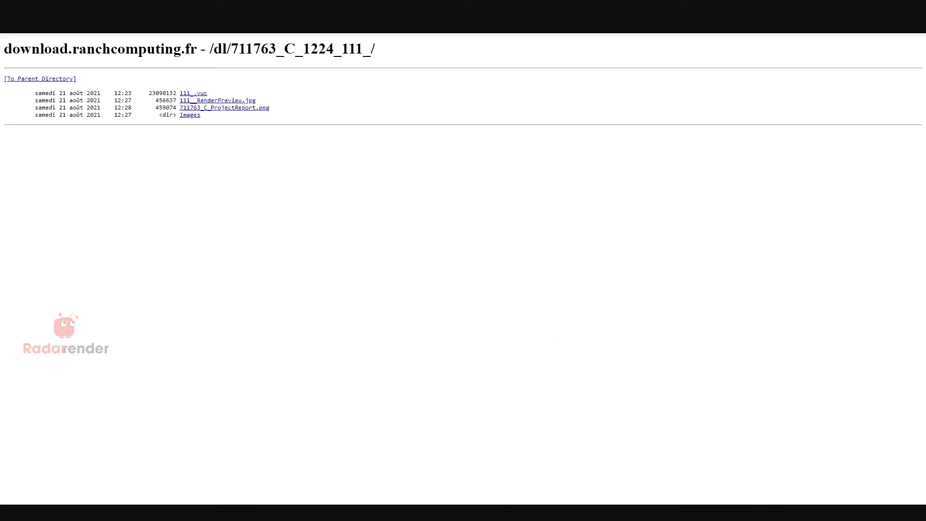
Step: Open the Images folder, preview 111_0139.jpg, and return to the file listing
click(188, 116)
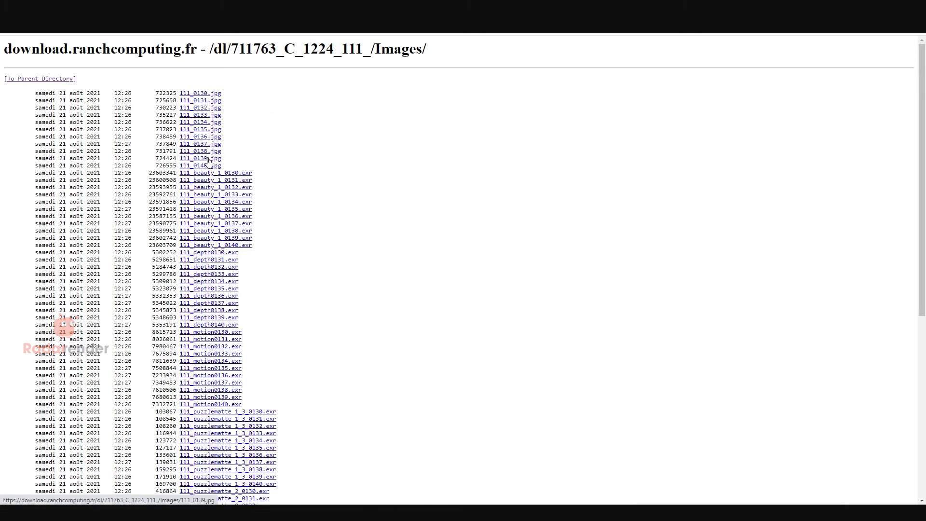
click(208, 160)
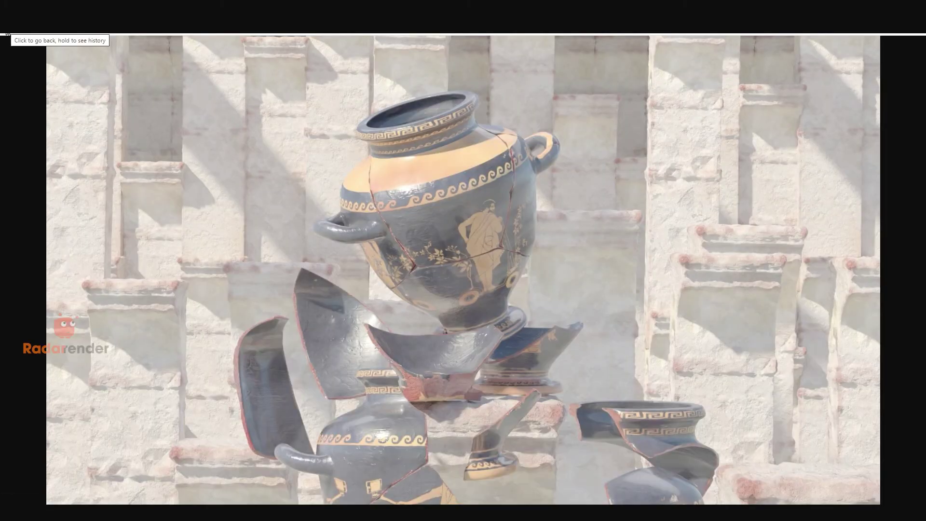
click(7, 33)
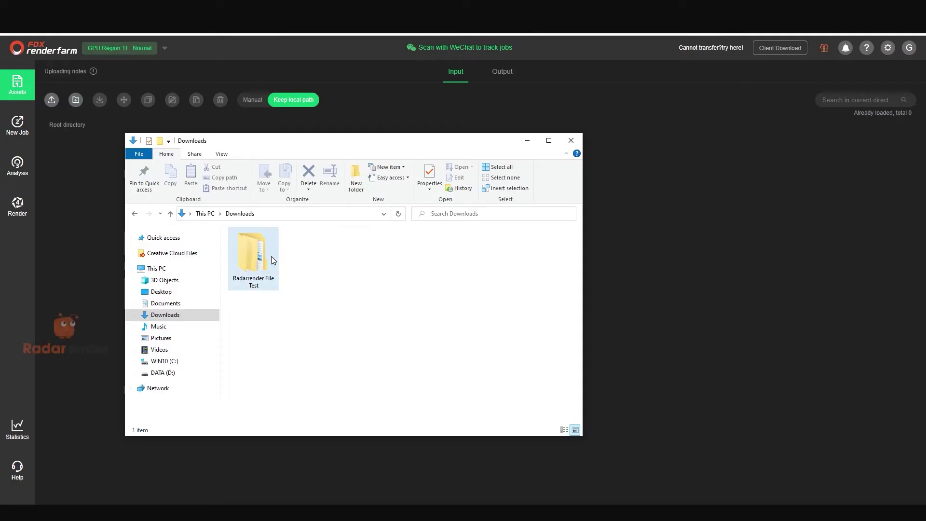
Step: Attempt a single-file upload to Fox Renderfarm and download the required transfer plug-in
double_click(267, 260)
double_click(253, 244)
click(525, 146)
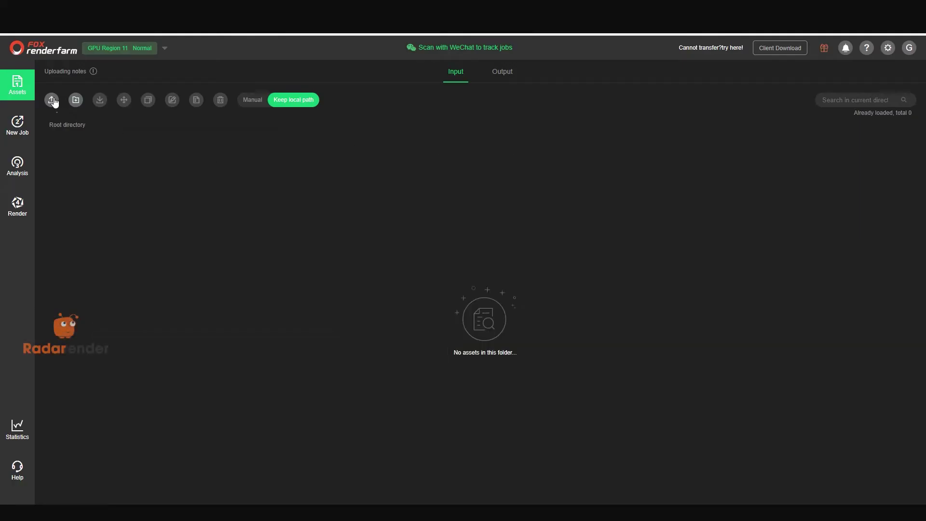
mouse_move(52, 100)
click(56, 117)
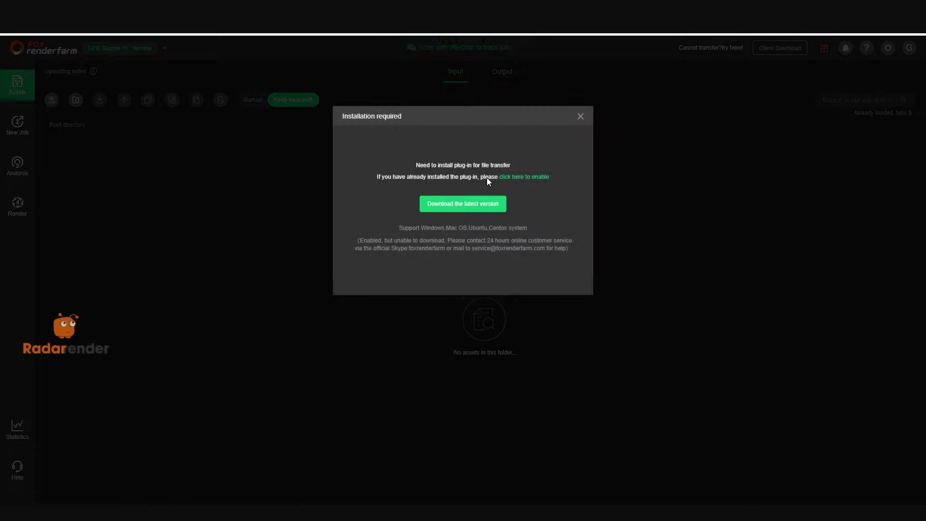
click(465, 203)
click(470, 188)
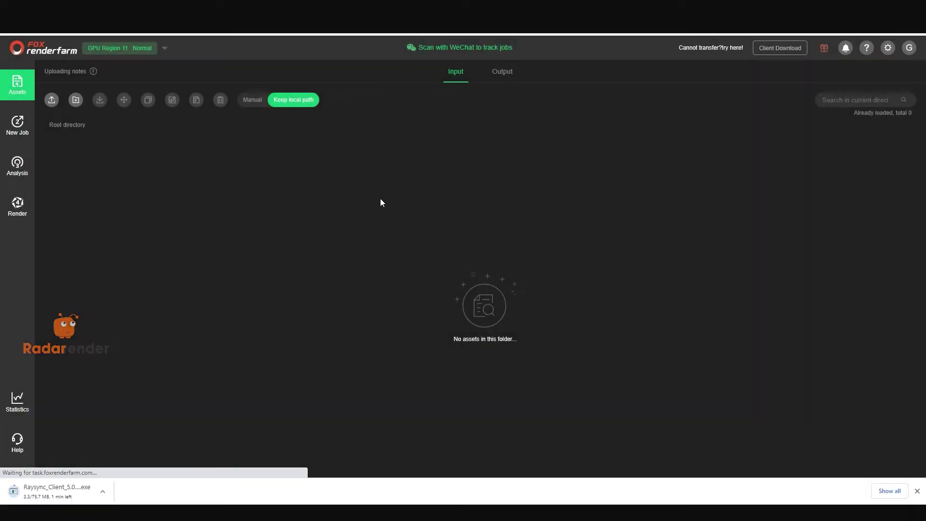
key(F5)
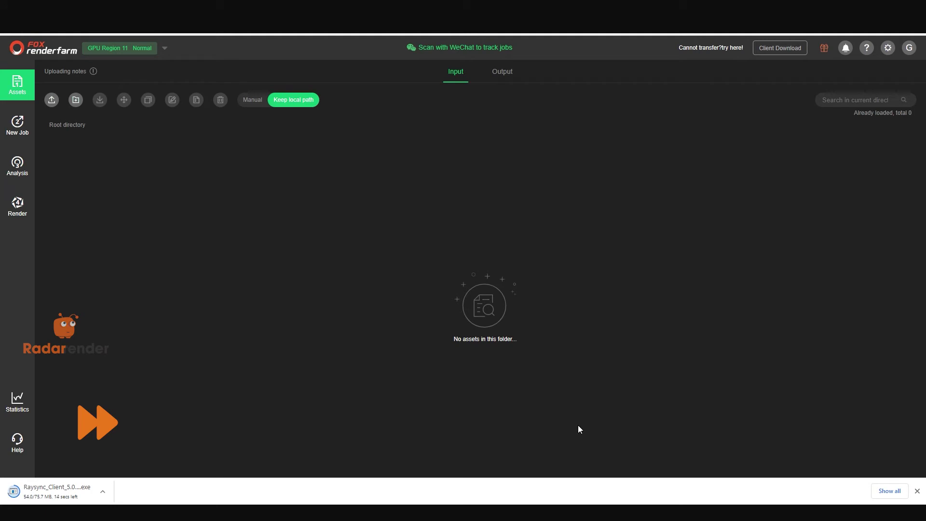
Step: Install the Raysync client with default settings and allow it through the firewall
click(71, 496)
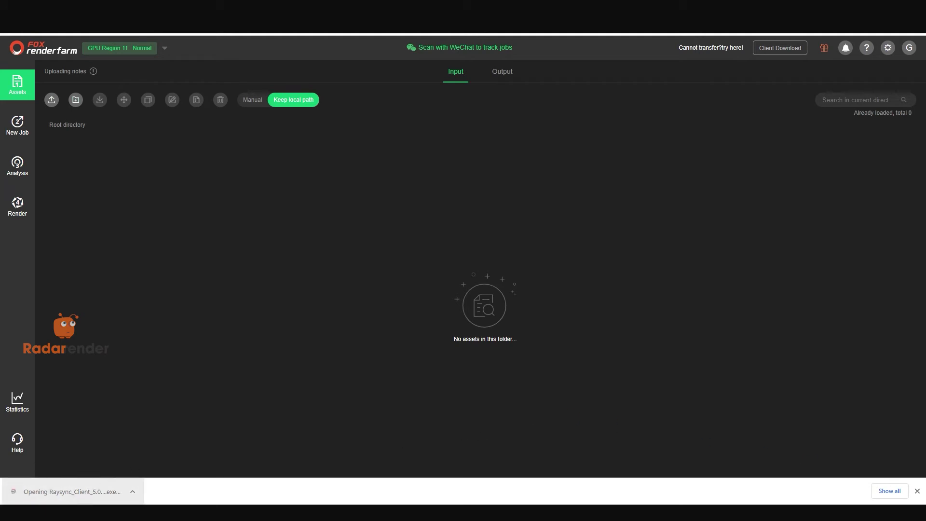
click(515, 336)
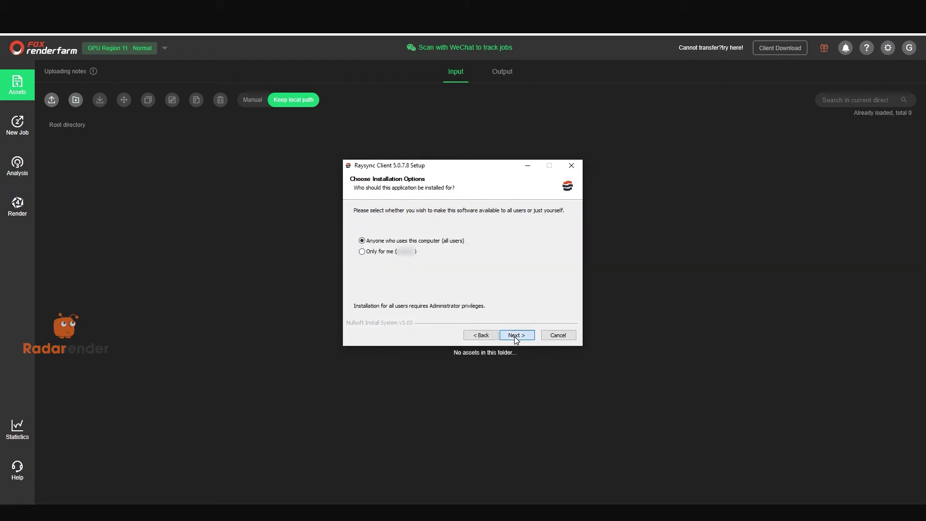
click(515, 336)
click(515, 336)
click(514, 336)
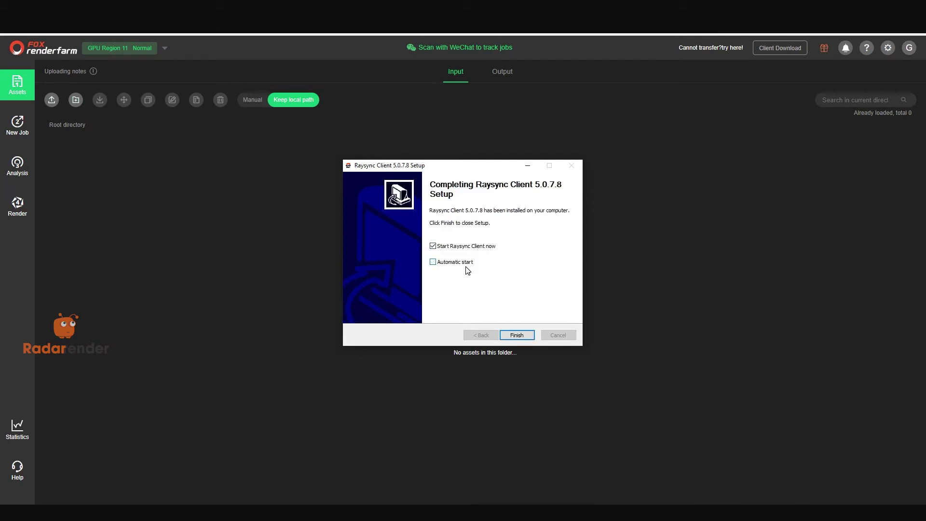
click(516, 335)
click(523, 340)
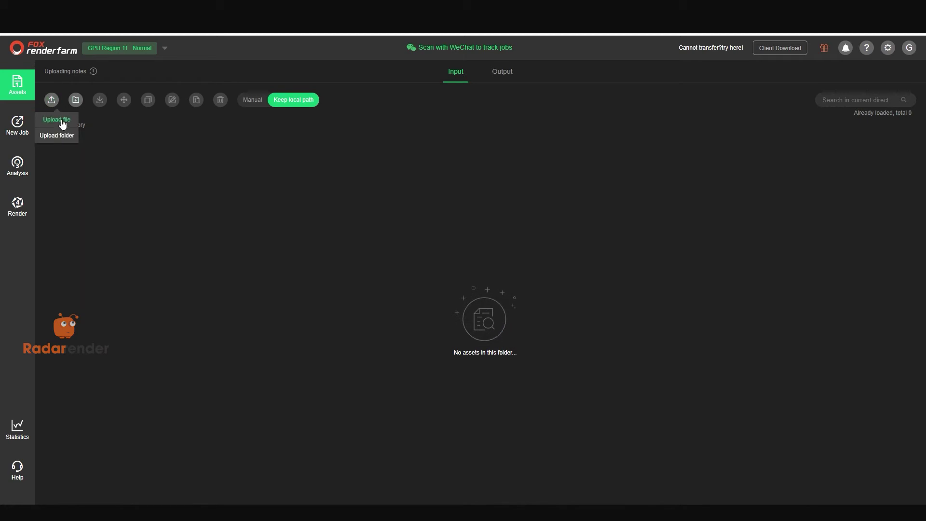
Step: Upload the GREEK_POTTERY_part_B folder from Downloads > Radarrender File Test
click(58, 120)
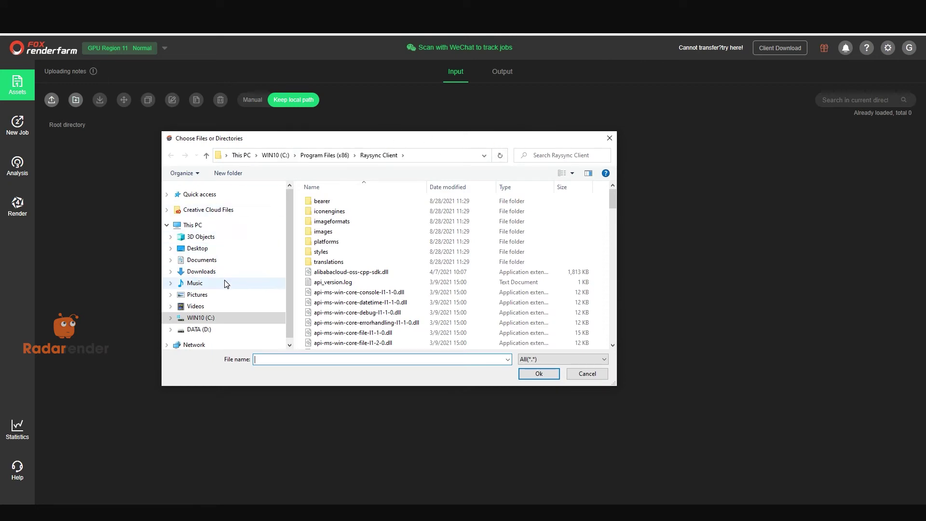
click(201, 271)
double_click(328, 213)
double_click(344, 202)
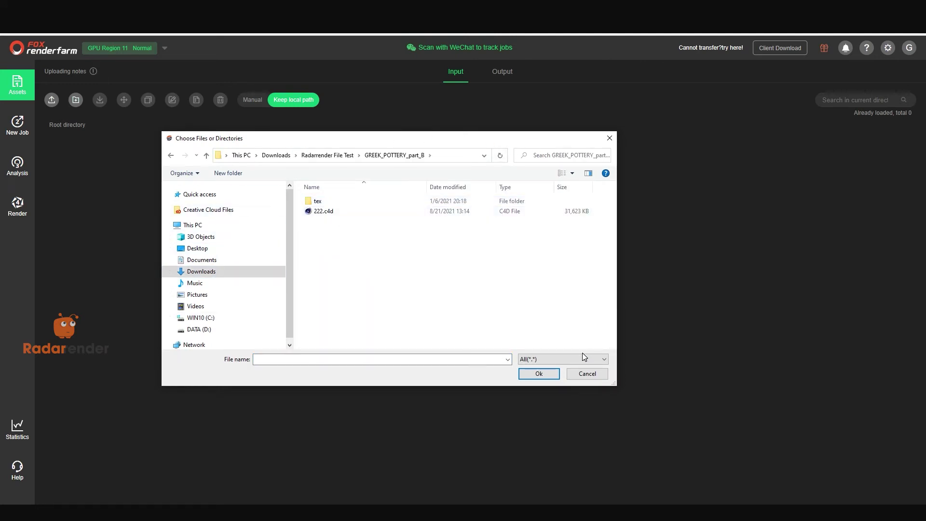
click(587, 374)
mouse_move(50, 99)
click(56, 136)
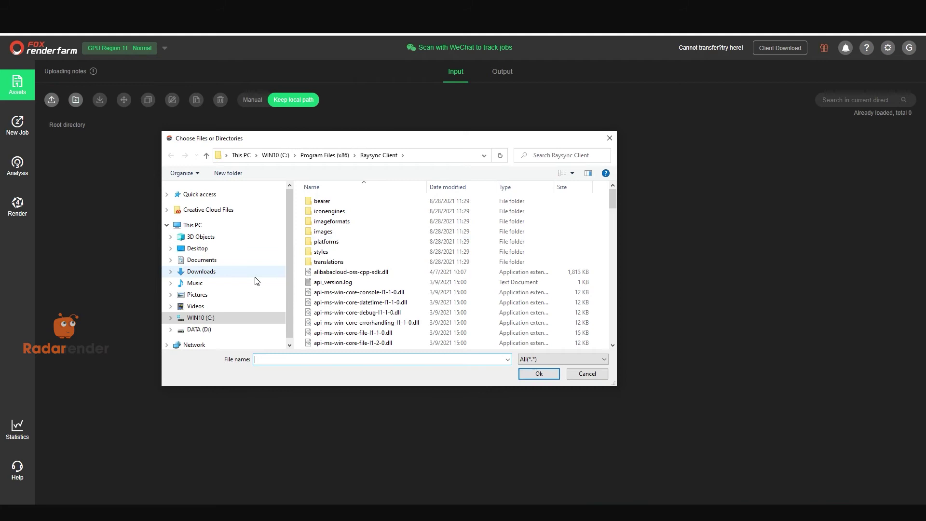
click(244, 271)
double_click(328, 213)
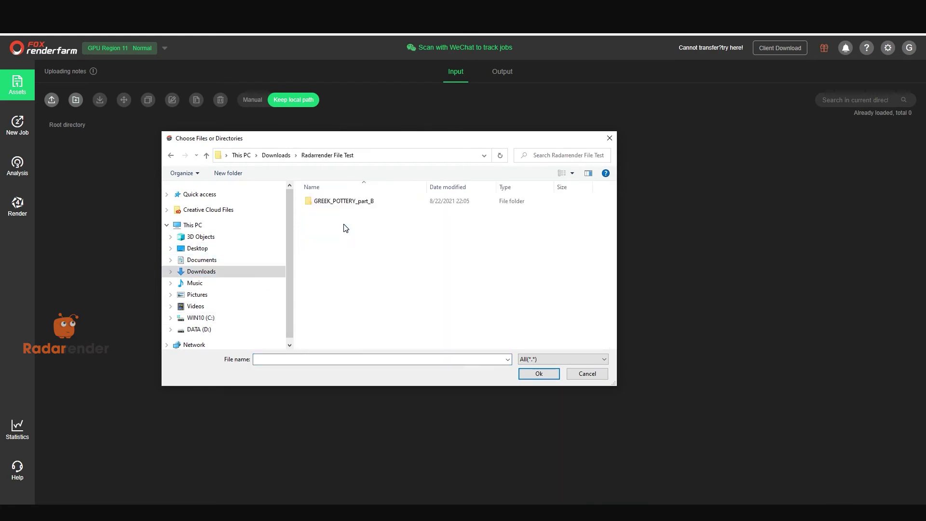
click(343, 201)
click(530, 373)
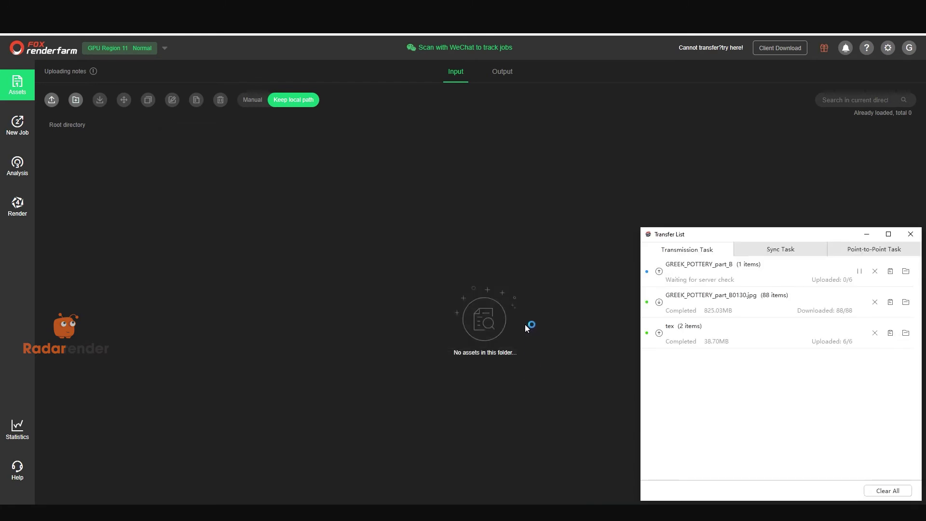
Step: Delete the finished tex and image-download tasks, close the transfer list, and start a new job
click(874, 332)
click(781, 382)
click(874, 302)
click(778, 383)
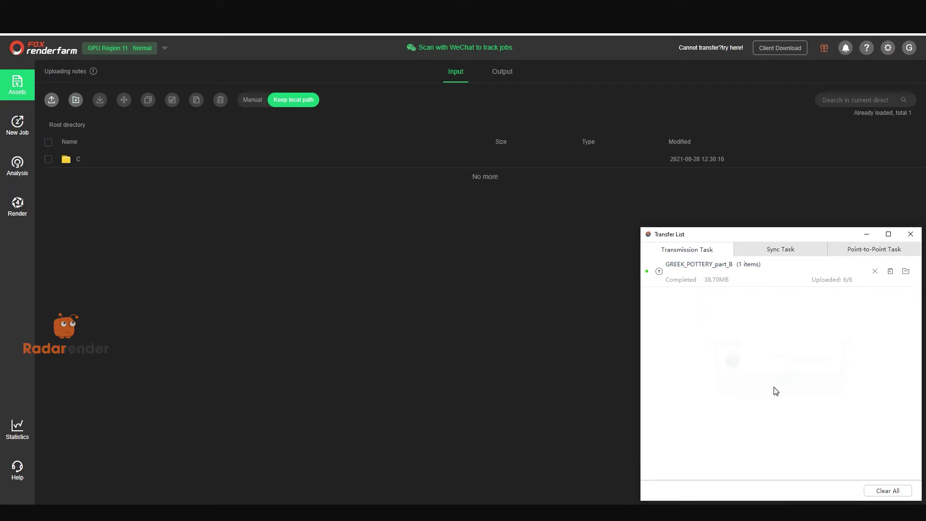
click(910, 234)
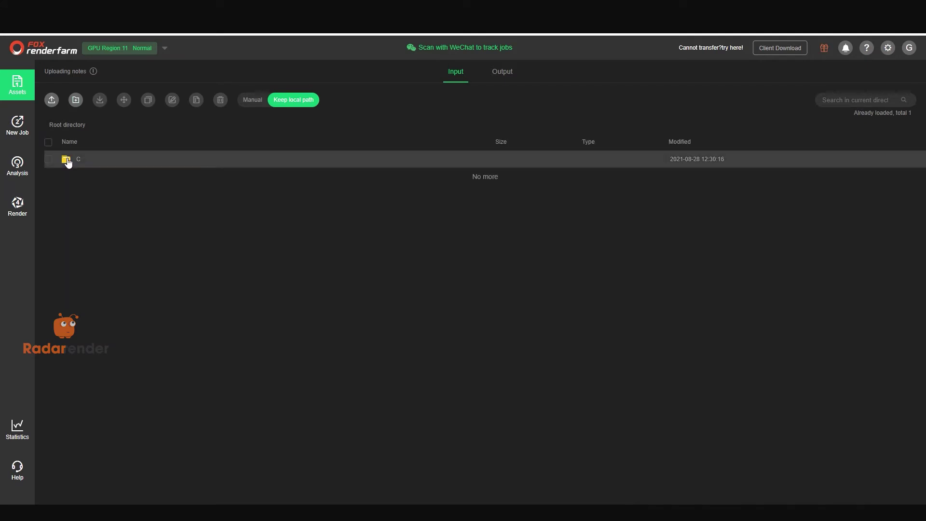
click(16, 127)
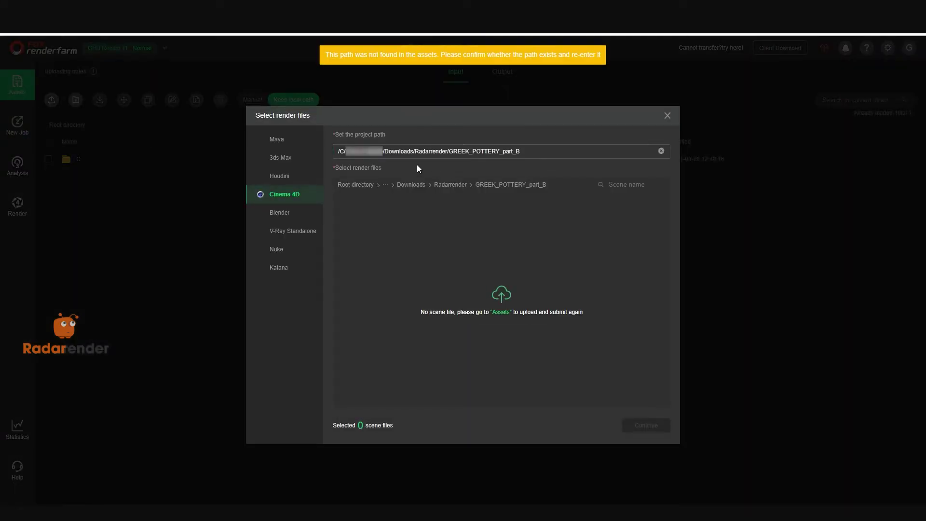
Step: Browse the scene picker to C > Users > user > Downloads > Radarrender File Test > GREEK_POTTERY_part_B
click(375, 188)
click(380, 217)
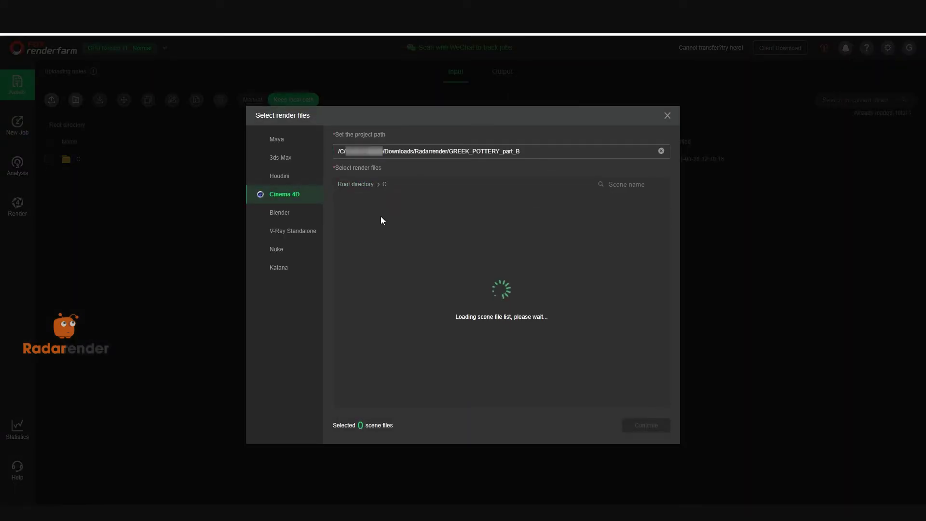
click(384, 214)
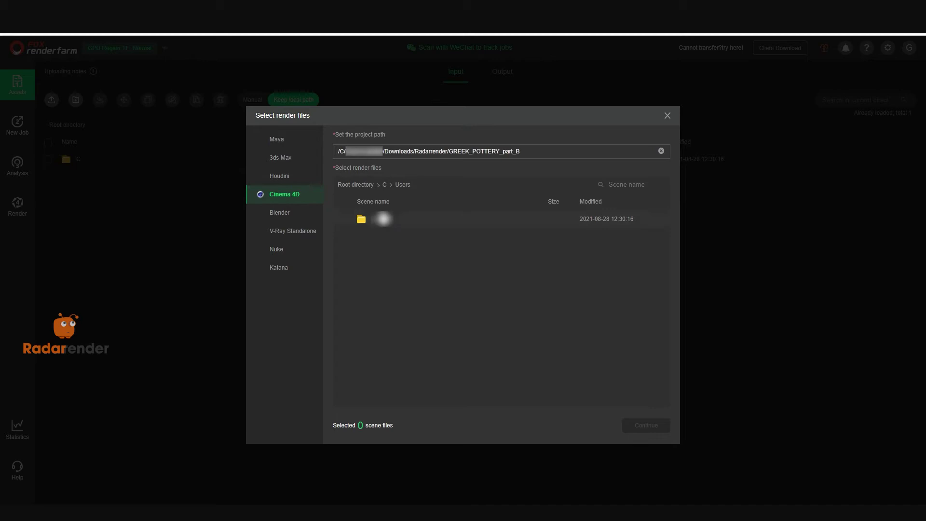
click(382, 215)
click(382, 218)
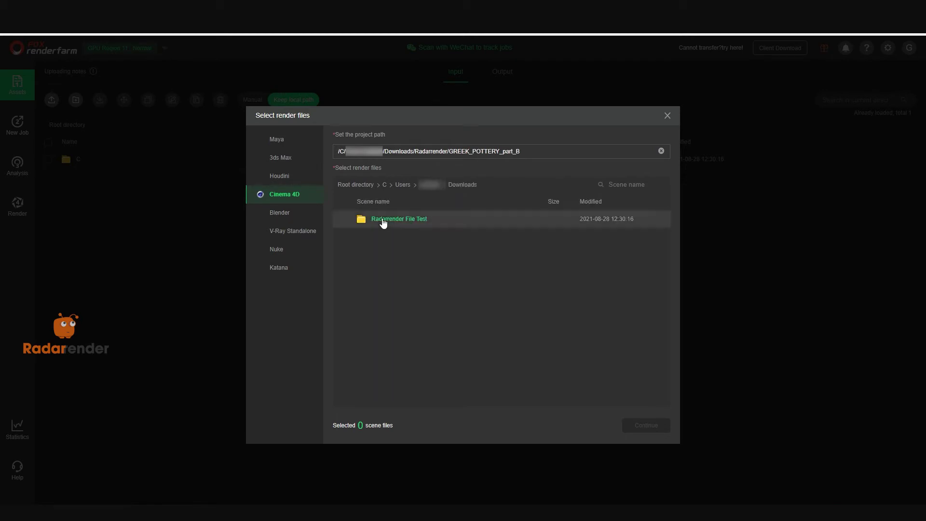
click(382, 219)
click(357, 225)
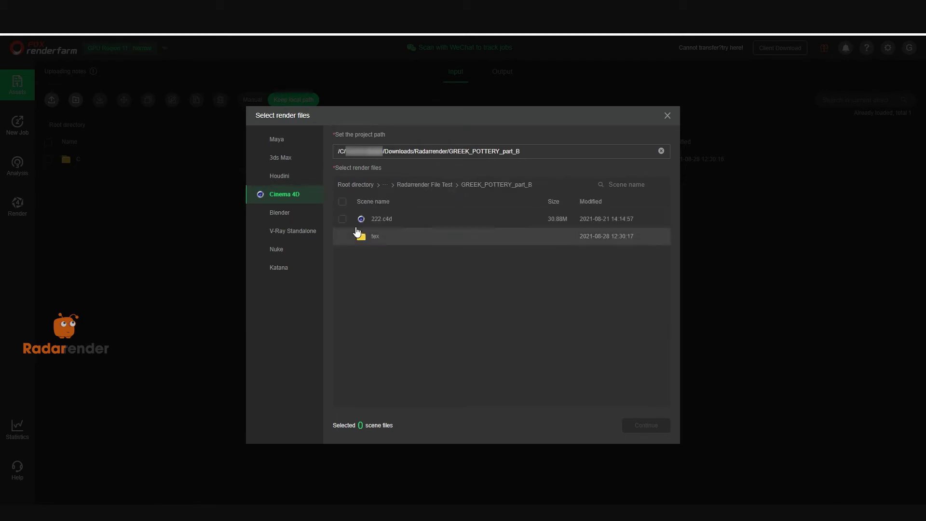
Step: Choose 222.c4d and continue; it is rejected because the path has disallowed characters
click(342, 219)
click(652, 431)
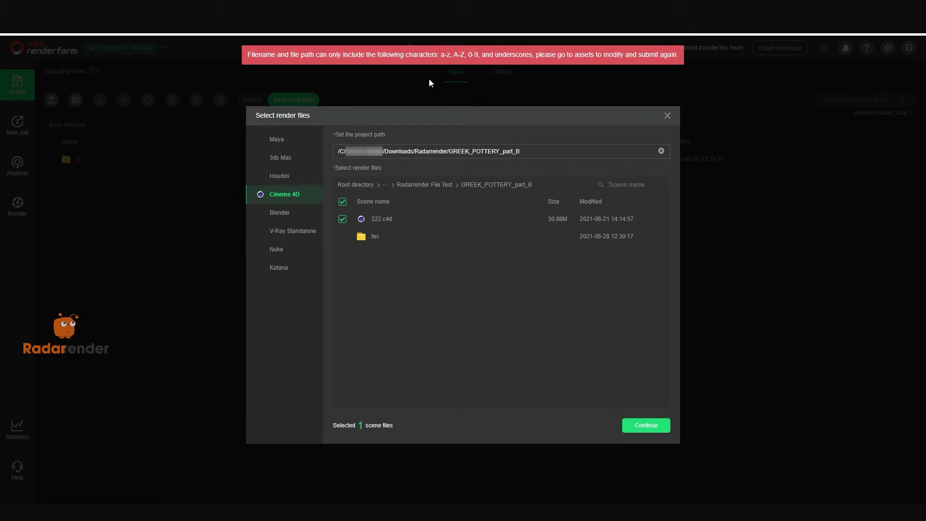
drag(312, 54, 472, 54)
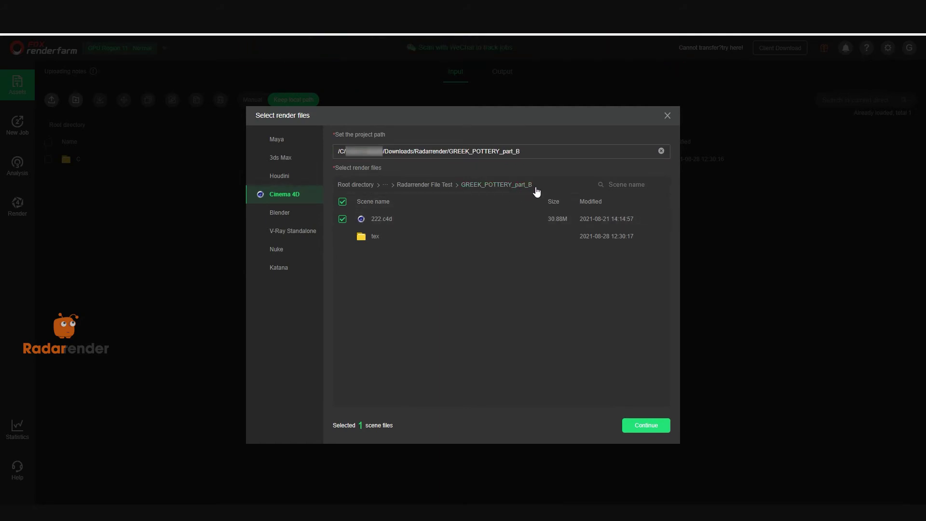
click(645, 429)
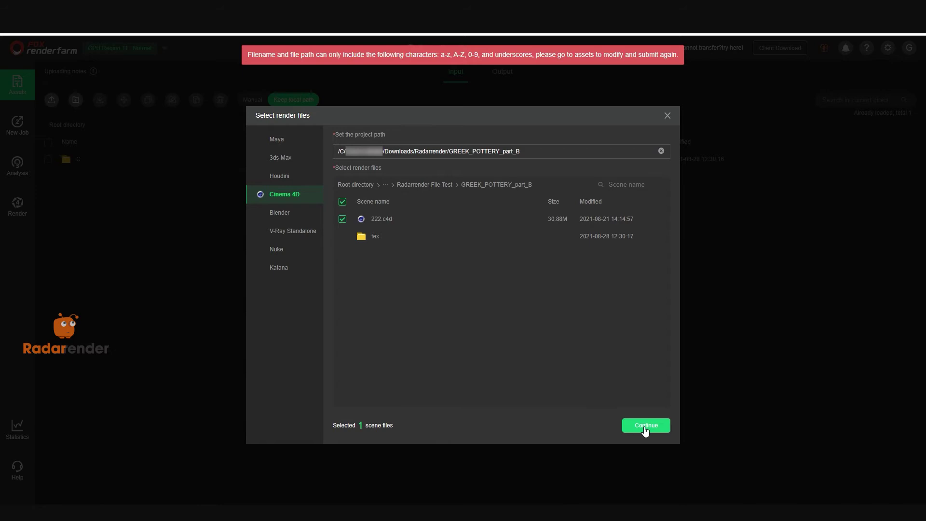
Step: Close the file picker and browse Assets down to the Radarrender File Test folder
click(667, 115)
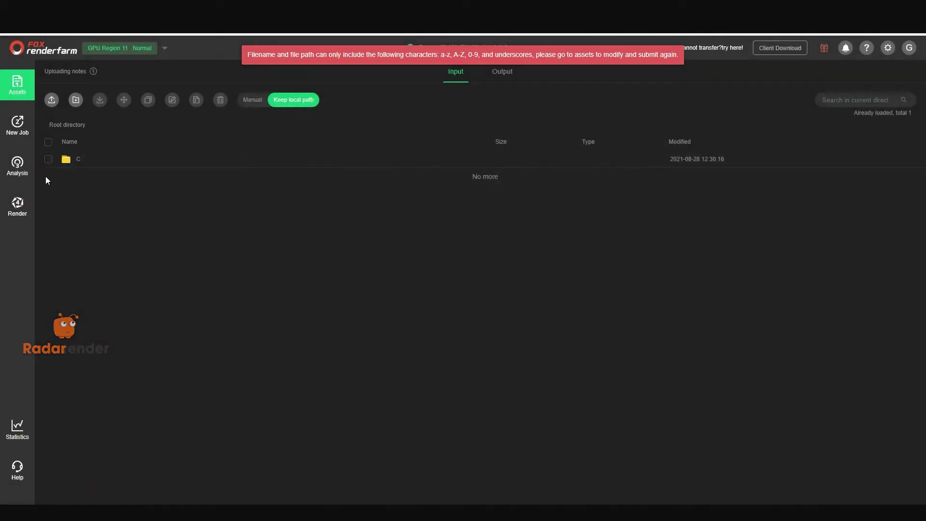
double_click(91, 160)
double_click(87, 160)
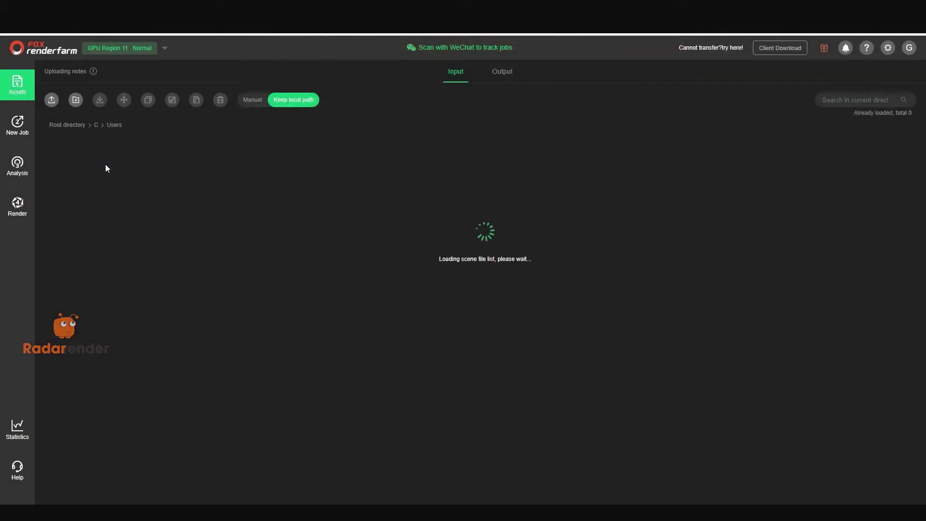
double_click(105, 162)
double_click(107, 162)
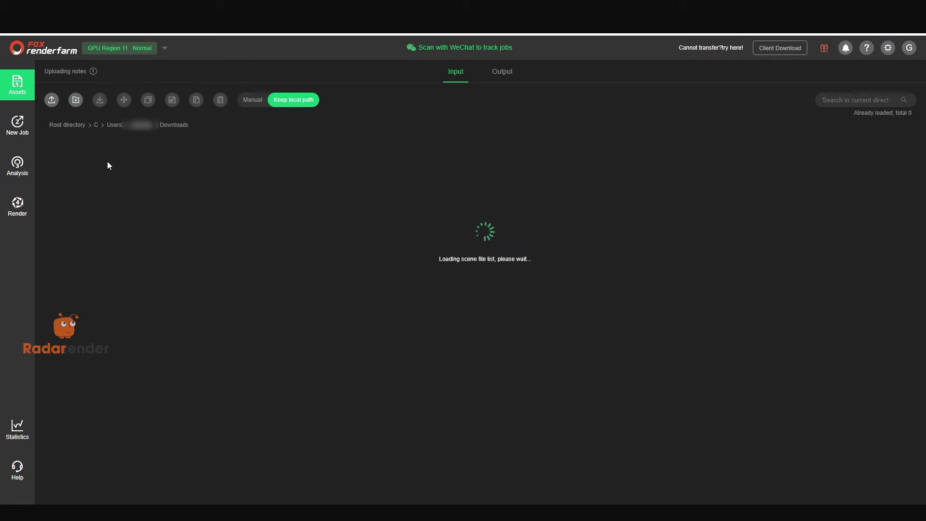
double_click(107, 161)
right_click(114, 161)
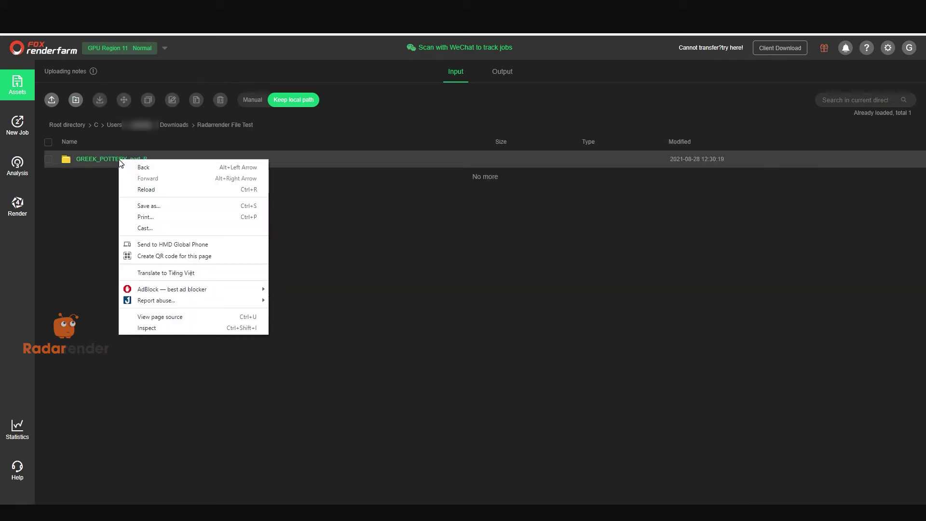
double_click(95, 159)
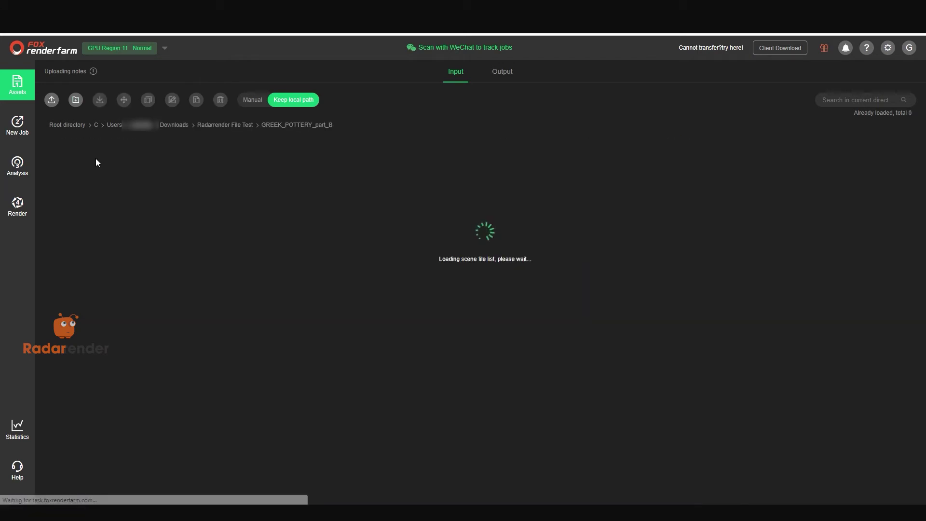
click(239, 125)
Step: Rename the GREEK_POTTERY_part_B folder to GREEKPOTTERYB
click(48, 160)
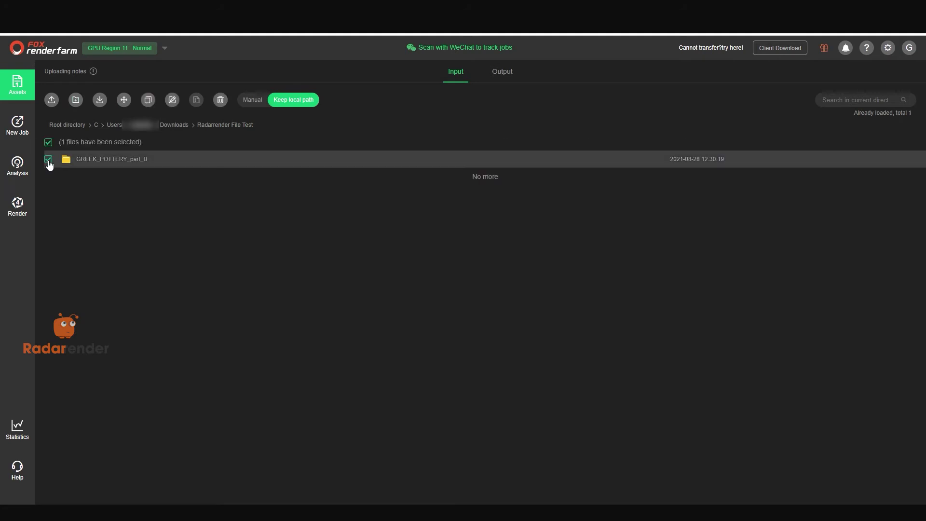
click(172, 100)
click(145, 161)
drag(145, 161, 133, 161)
key(BackSpace)
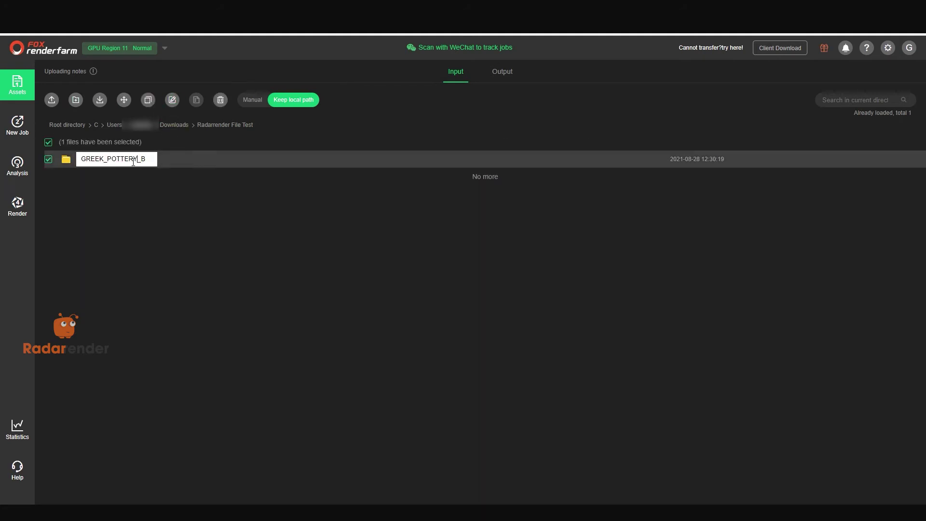
text(_part)
key(Return)
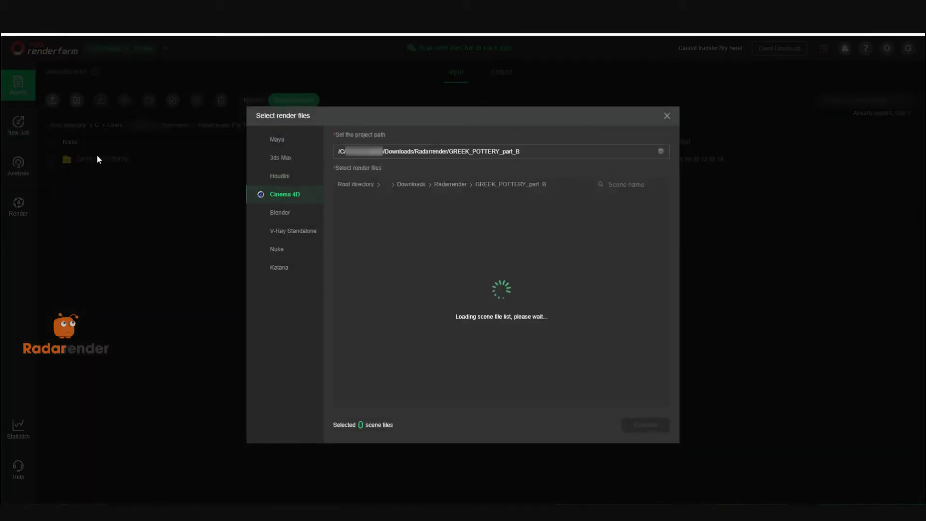
Step: Try selecting 222.c4d from Radarrender File Test/GREEKPOTTERYB, then close the picker
click(437, 184)
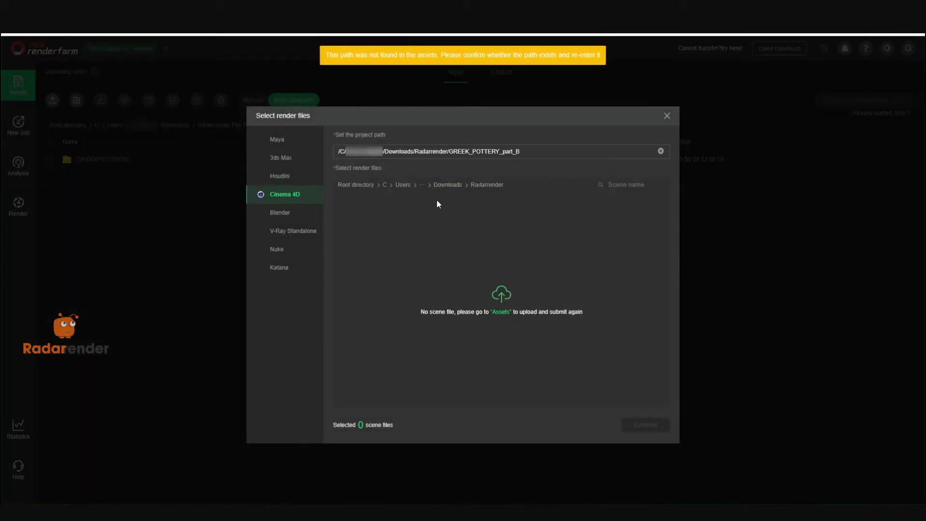
click(451, 185)
click(401, 218)
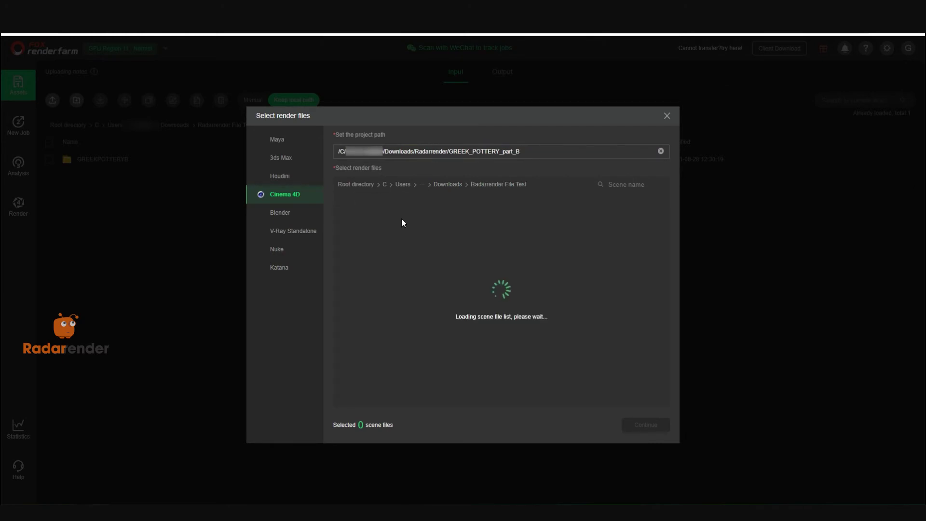
click(419, 220)
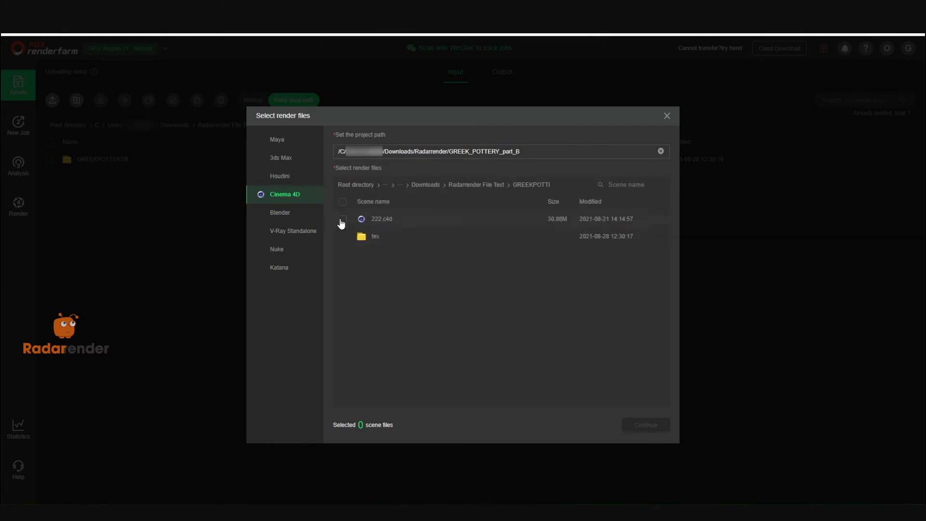
click(343, 219)
click(667, 116)
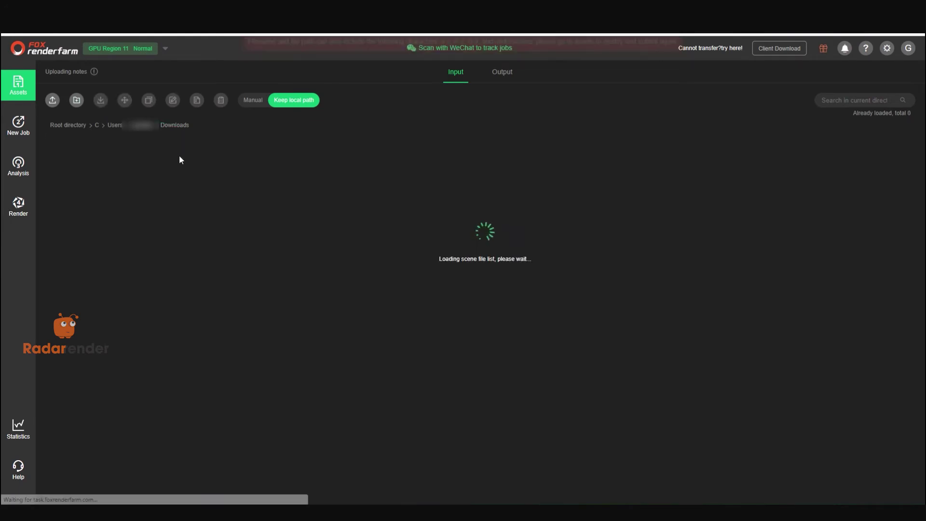
Step: Rename the Radarrender File Test folder to RadarrenderFileTest
click(49, 159)
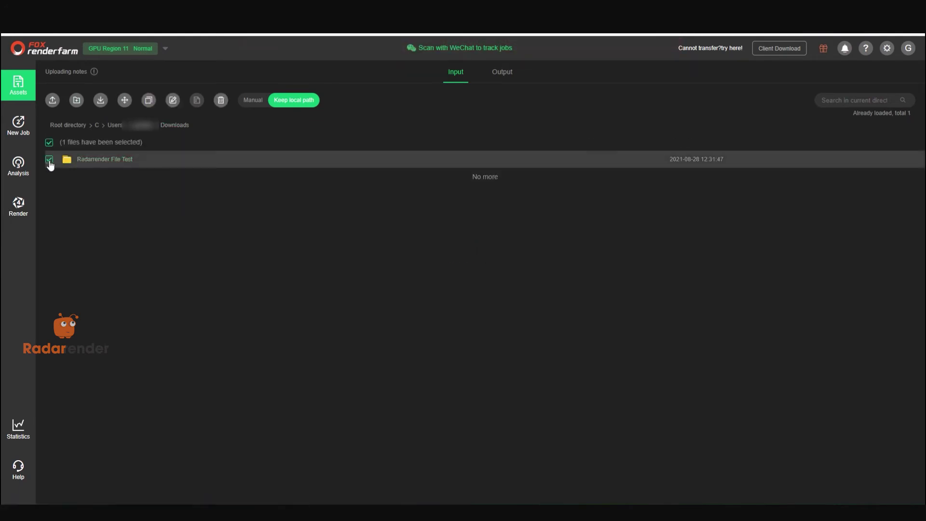
click(173, 100)
click(149, 179)
click(49, 159)
Step: Start a new job, pick 222.c4d from RadarrenderFileTest, and continue to job submission
click(18, 126)
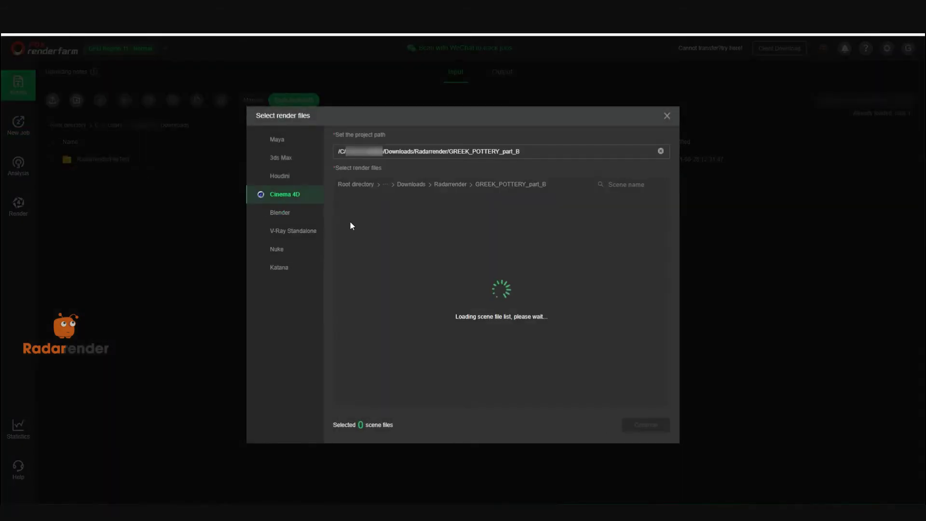
click(439, 184)
click(396, 220)
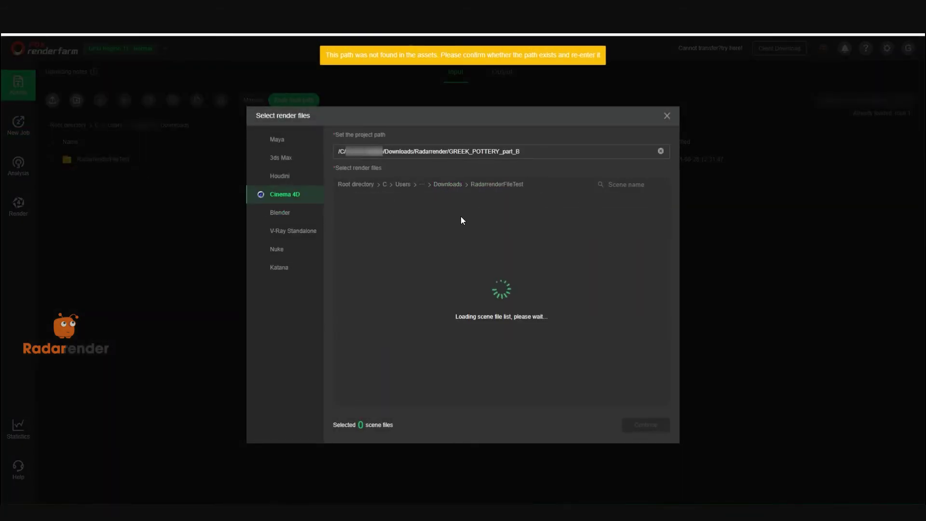
click(343, 219)
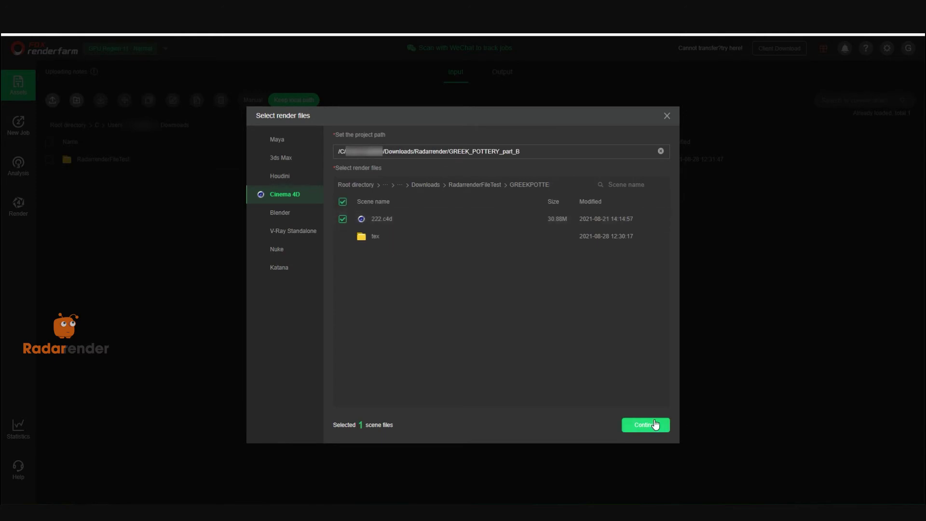
click(651, 424)
Step: Create render config 123 using Cinema 4D R23 with the redshift 3.0.50 plug-in
click(445, 188)
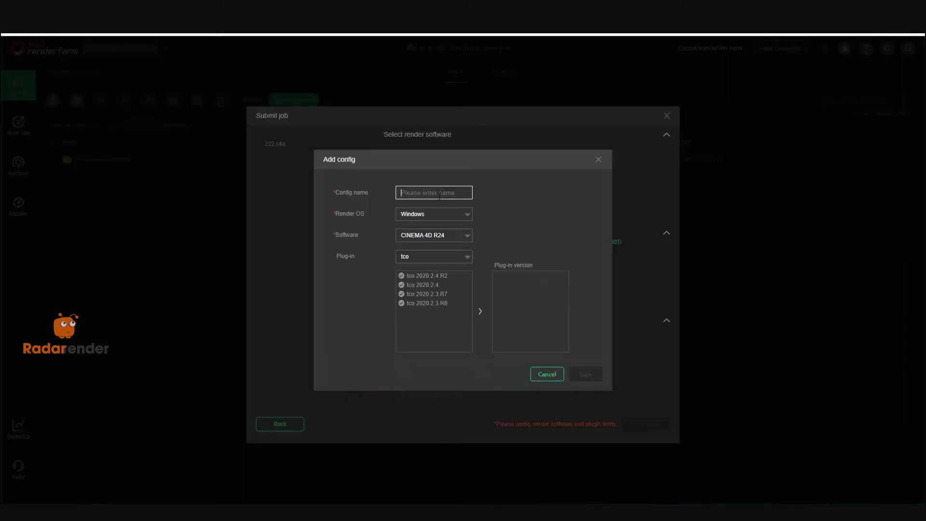
text(123)
click(441, 236)
click(441, 265)
click(441, 256)
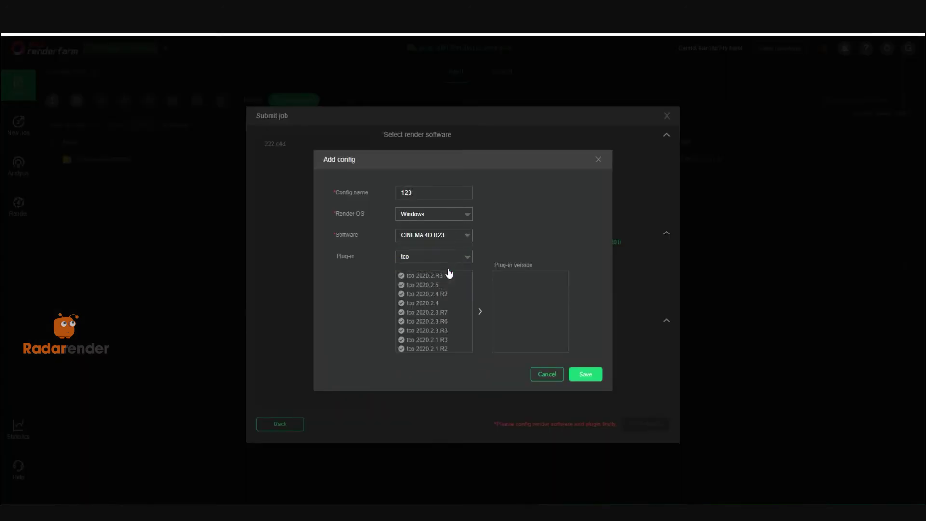
text(r)
click(448, 272)
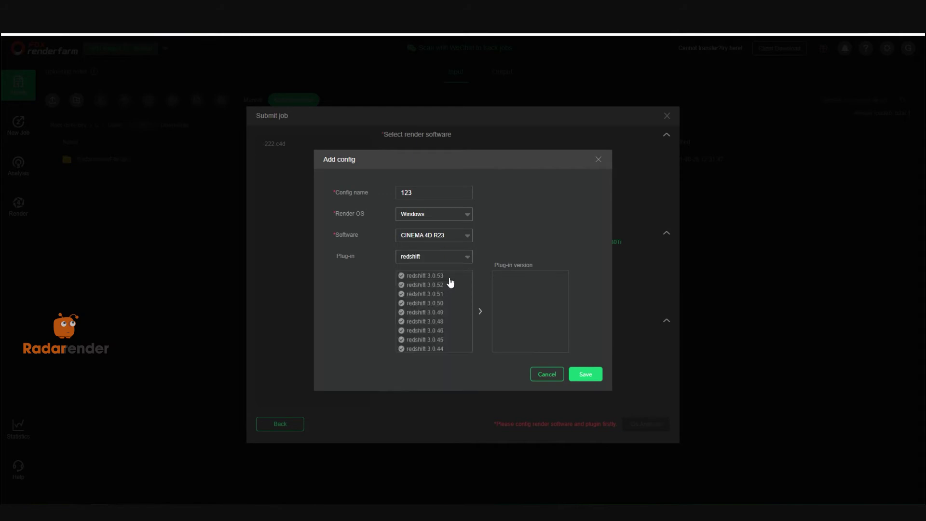
click(452, 304)
click(591, 375)
Step: Set the job hardware to 3090 GPU model, 2 GPUs, and 64GB RAM
click(523, 263)
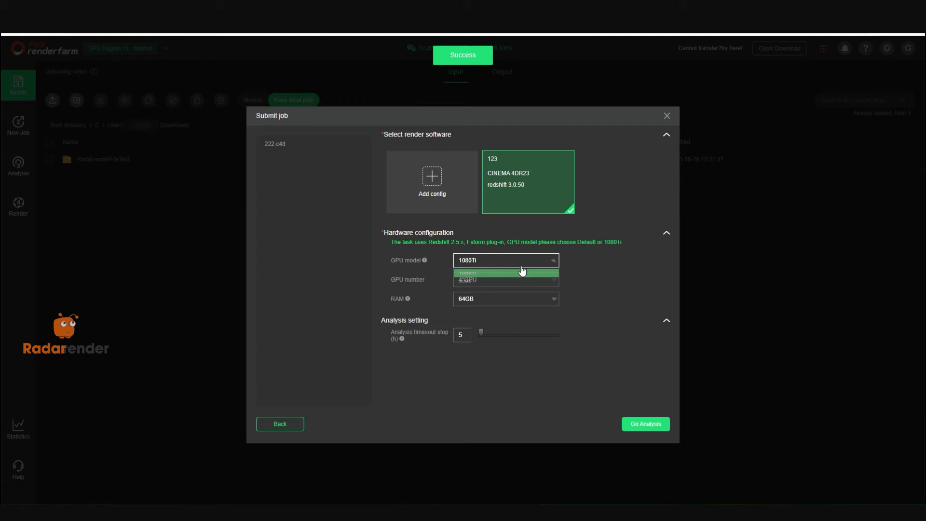
click(514, 290)
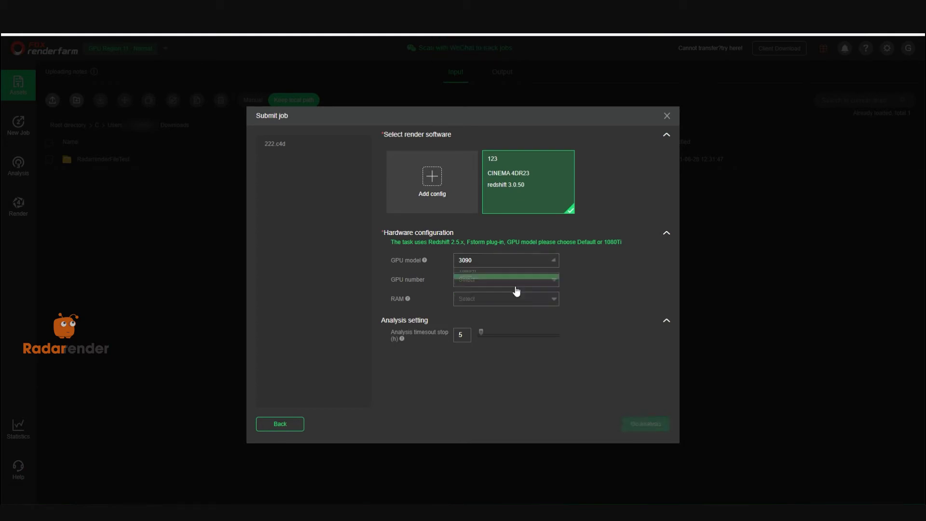
click(514, 284)
click(511, 294)
click(508, 302)
click(507, 315)
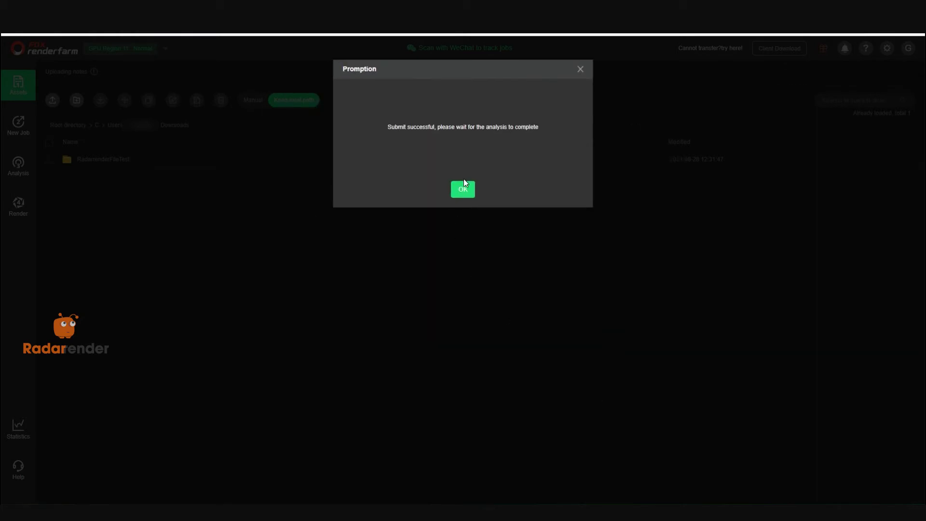
Step: Acknowledge the submission and open the analysis result for the 222.c4d job
click(465, 187)
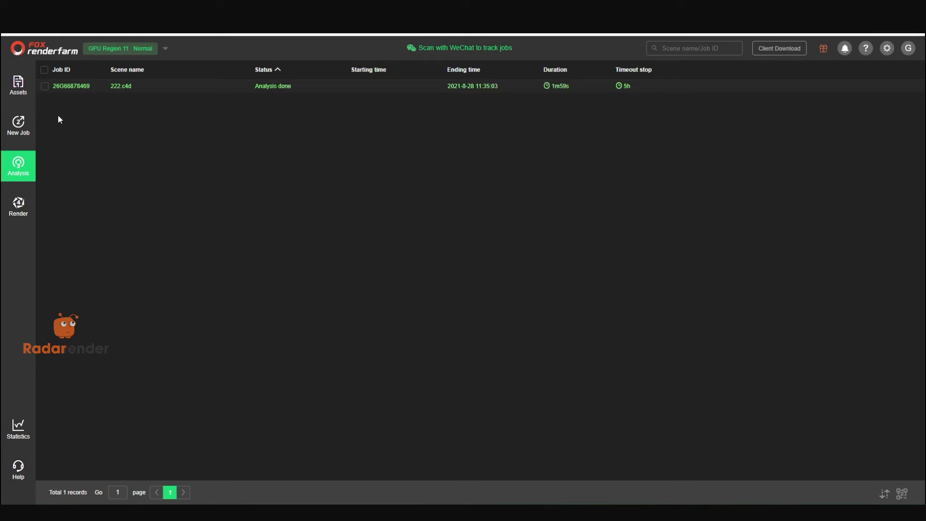
click(45, 86)
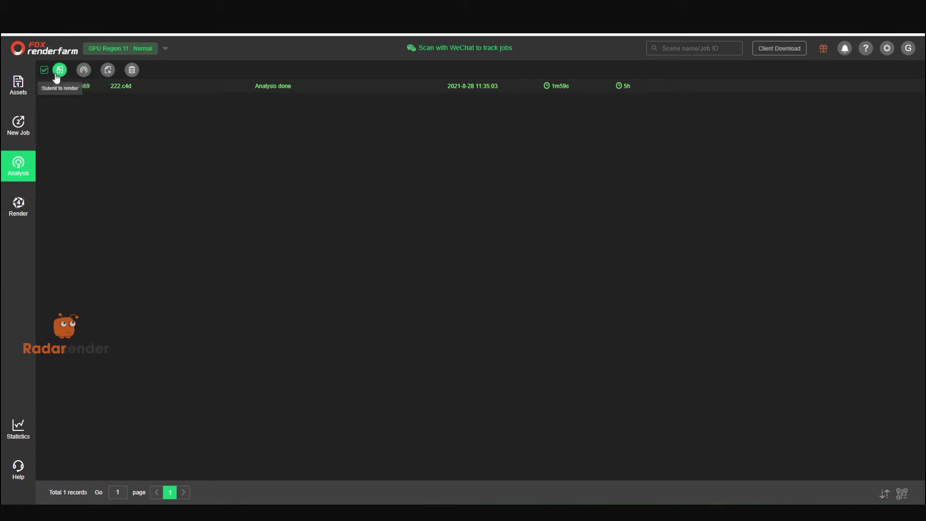
click(60, 71)
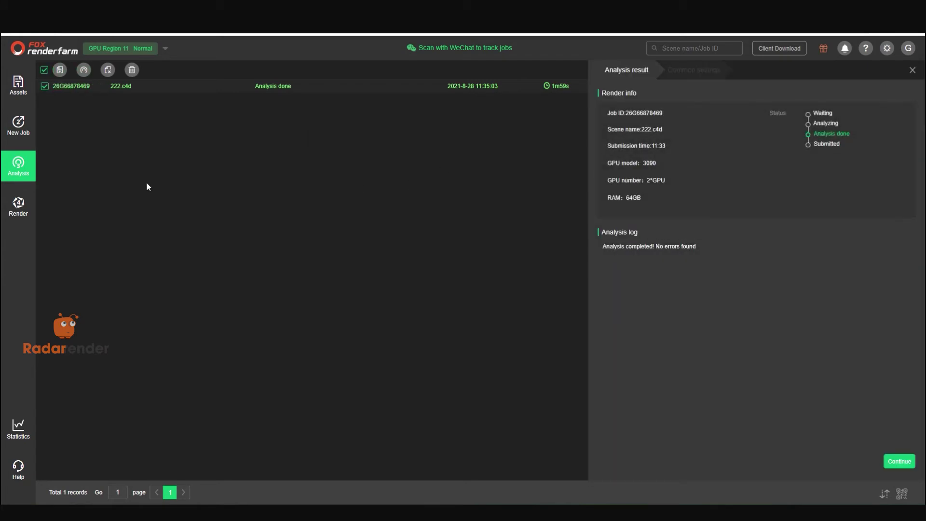
click(19, 207)
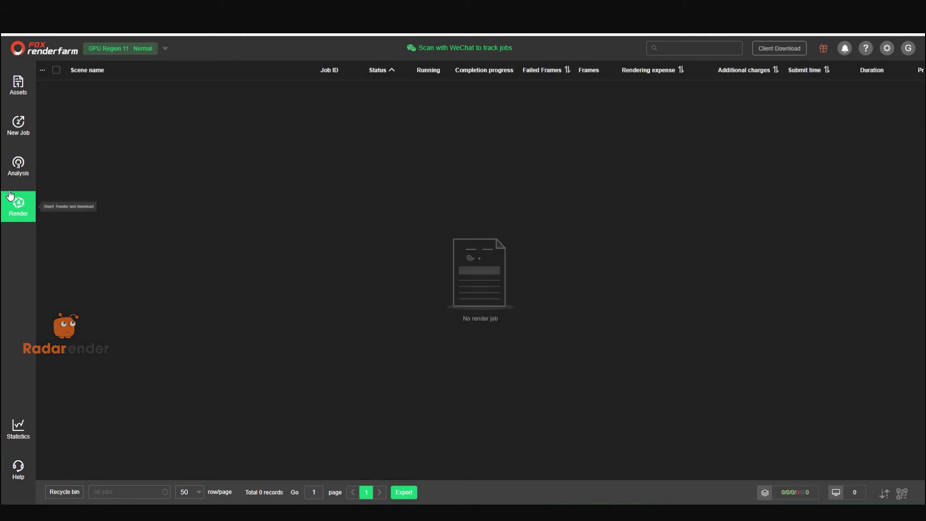
click(19, 166)
click(244, 88)
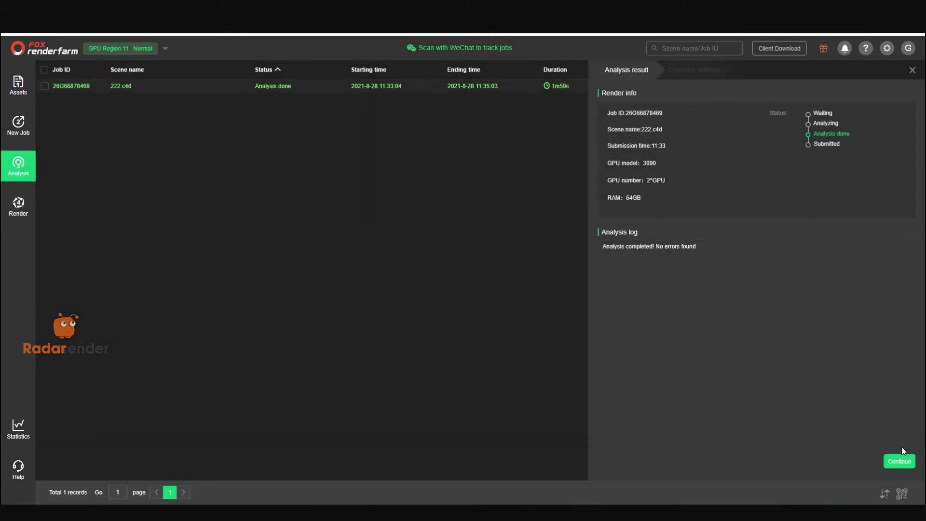
Step: Continue to the common render settings and switch off the Middle and Last test frames
click(899, 462)
click(728, 210)
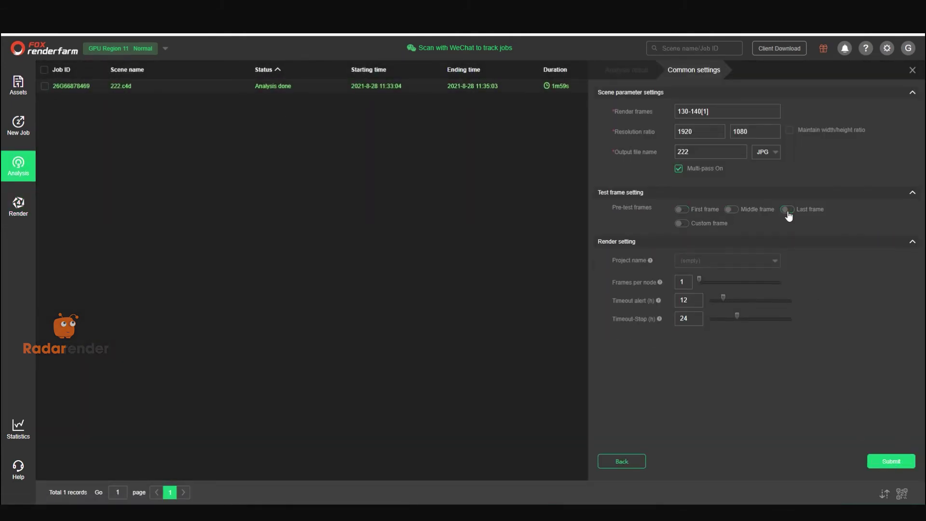
click(786, 209)
Step: Submit the 222.c4d job and wait on the Render page until it finishes
click(890, 461)
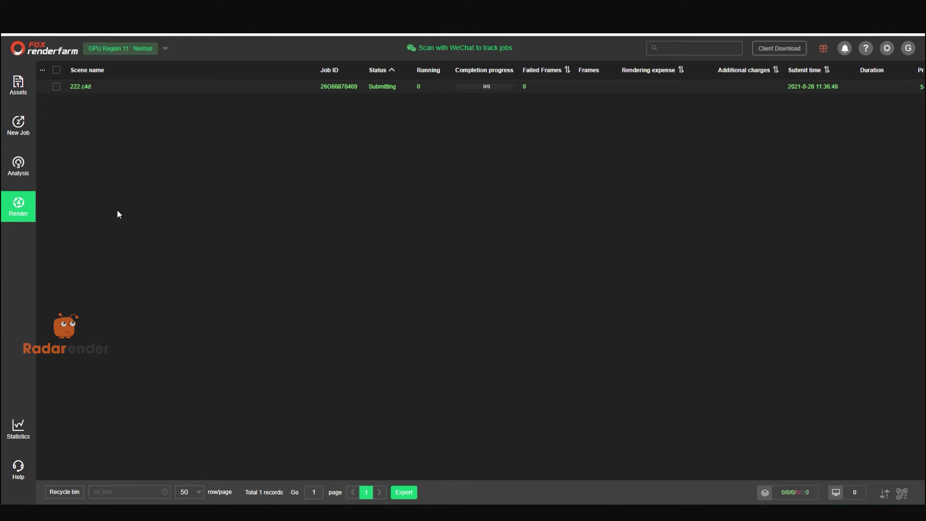
drag(316, 70, 149, 68)
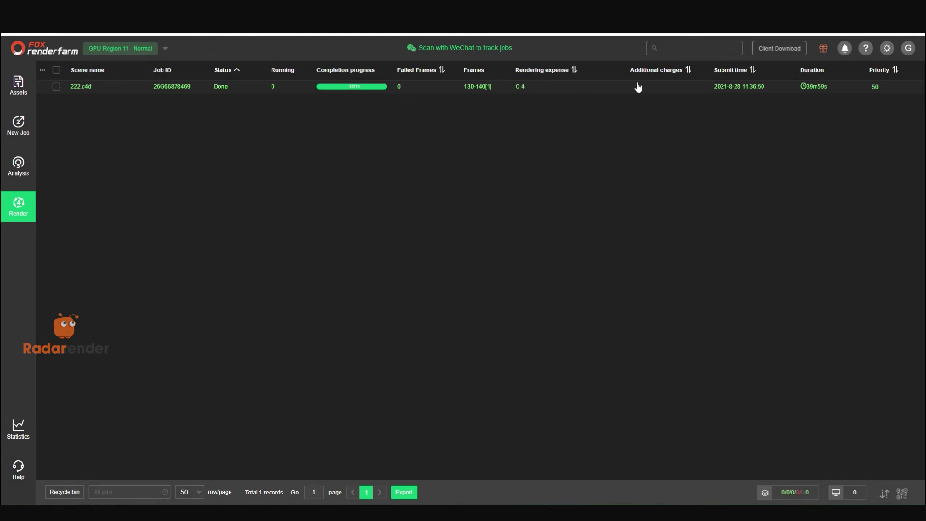
key(super+alt+d)
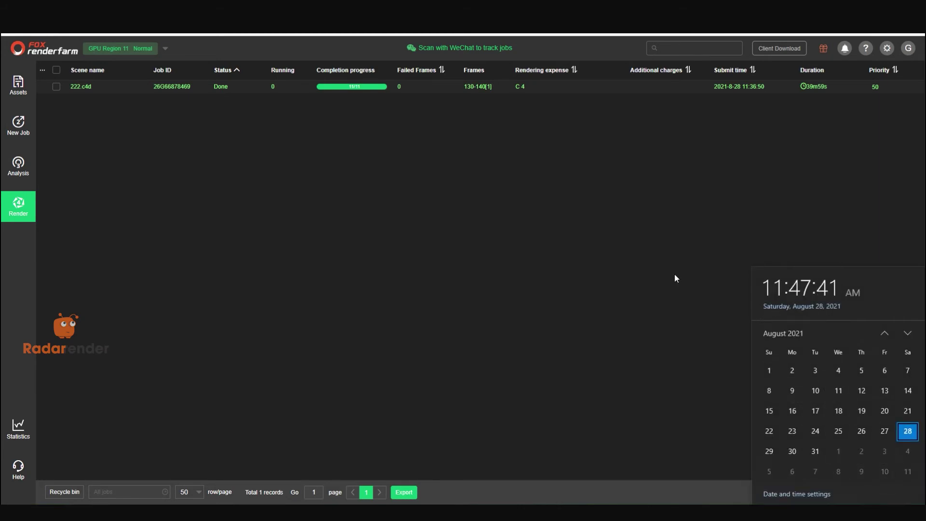
key(Escape)
Step: Open the 222.c4d job details, sort frames by Start and End time, and select all output files
click(593, 89)
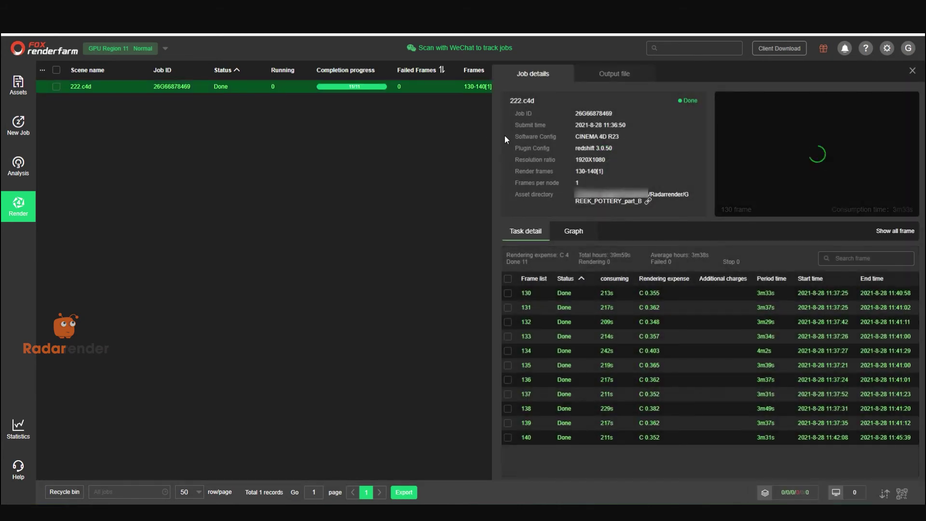
drag(604, 125, 623, 125)
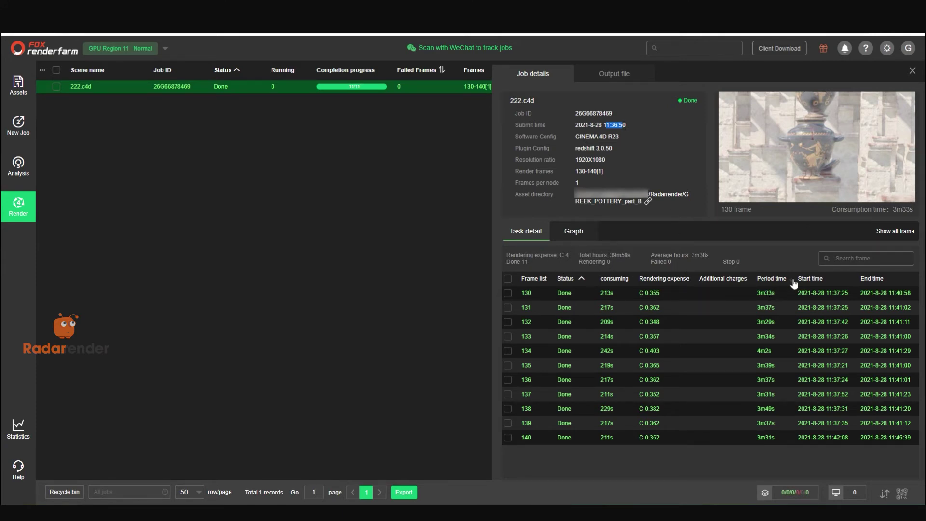
click(885, 281)
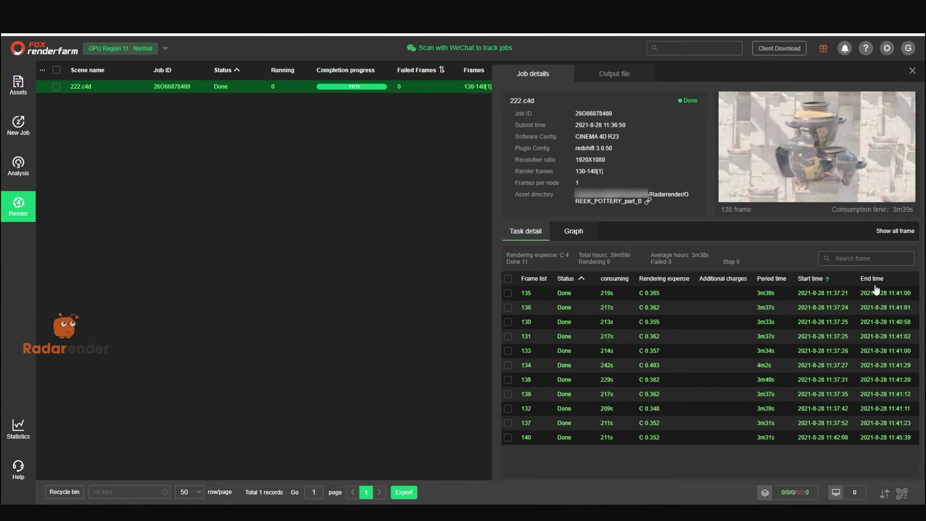
click(818, 283)
click(871, 281)
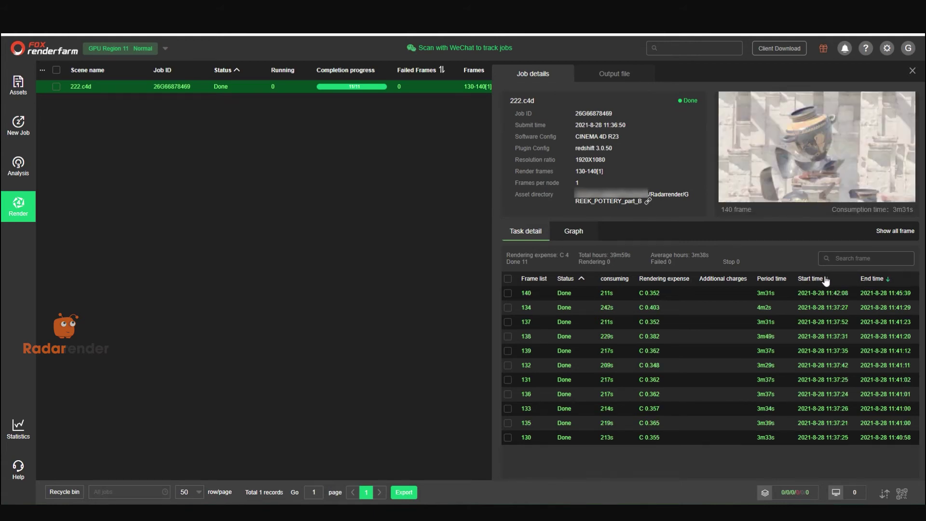
click(612, 75)
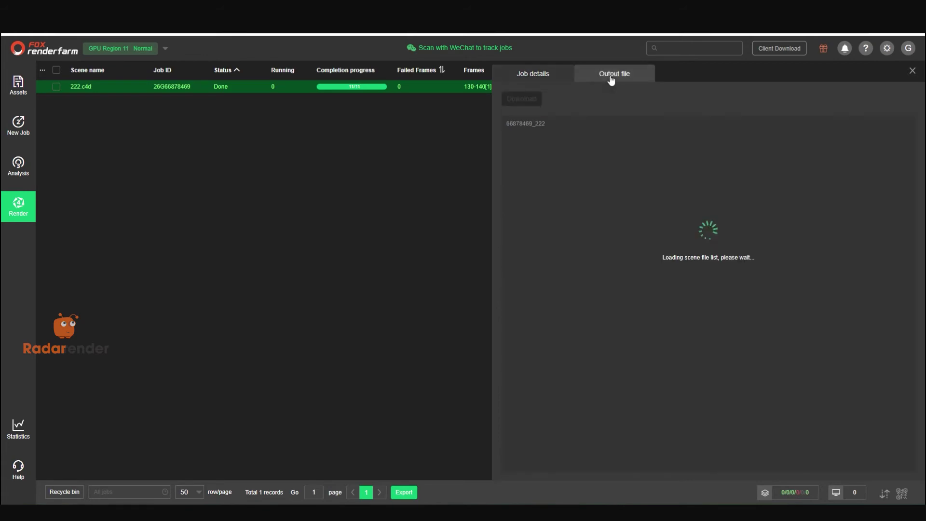
click(511, 140)
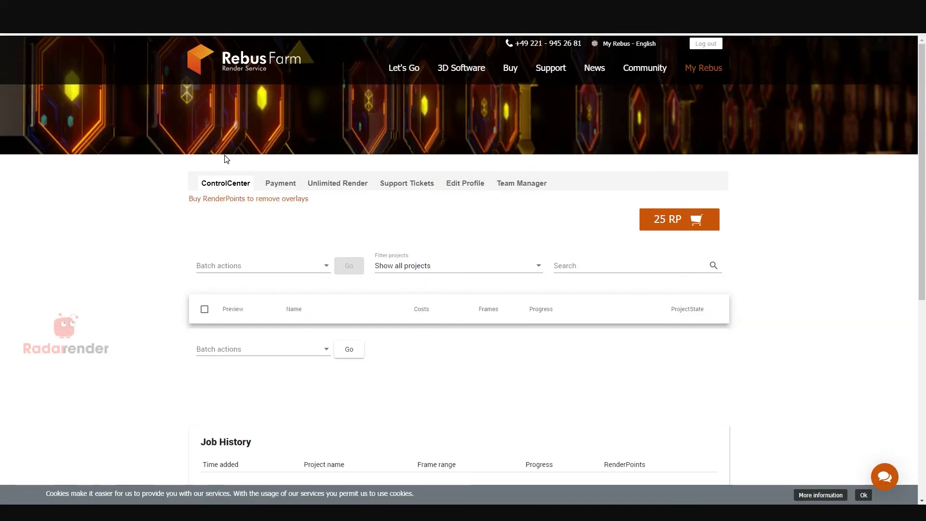
Step: View RebusFarm's Cinema 4D render farm page down to the Windows download, and close the empty Explorer window
mouse_move(466, 72)
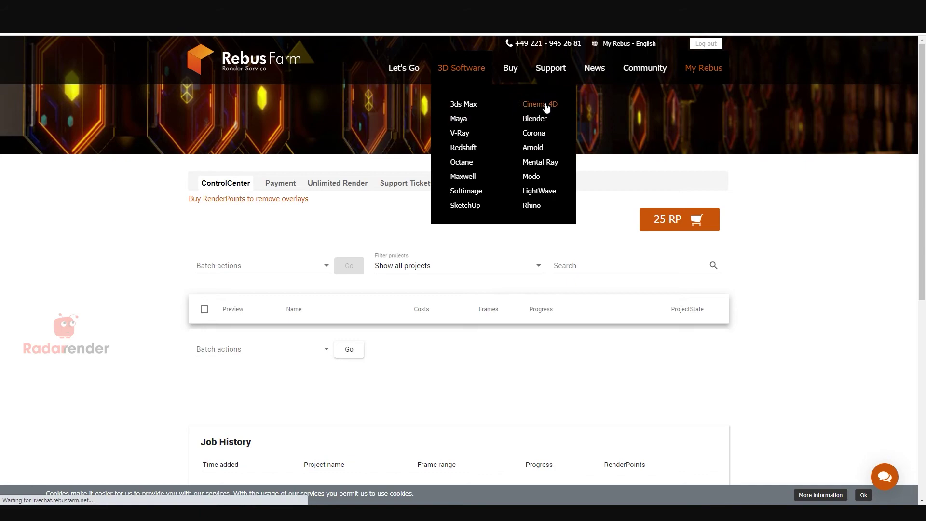
click(540, 104)
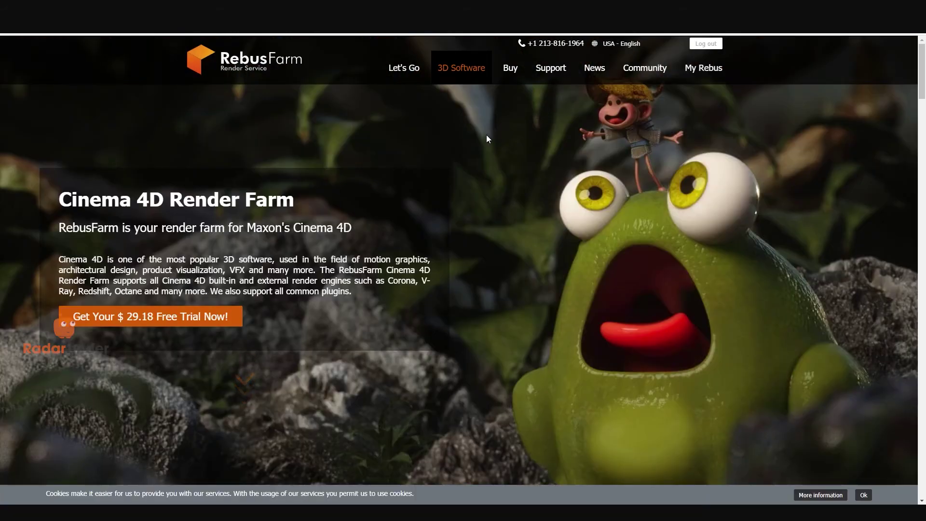
scroll(458, 198, down, 7)
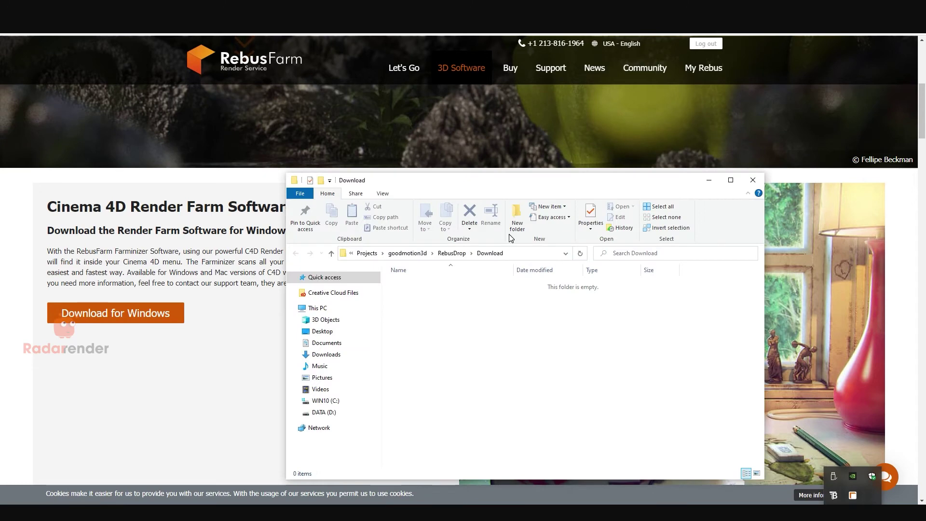
click(752, 180)
scroll(308, 280, up, 5)
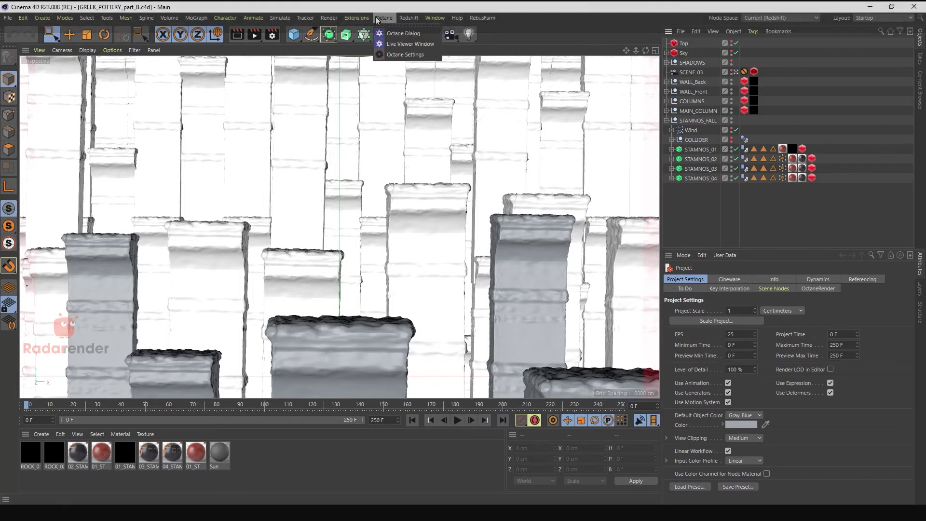
Step: Use the Extensions > Rebus upload command to send GREEK_POTTERY_part_B.c4d to RebusFarm
click(356, 18)
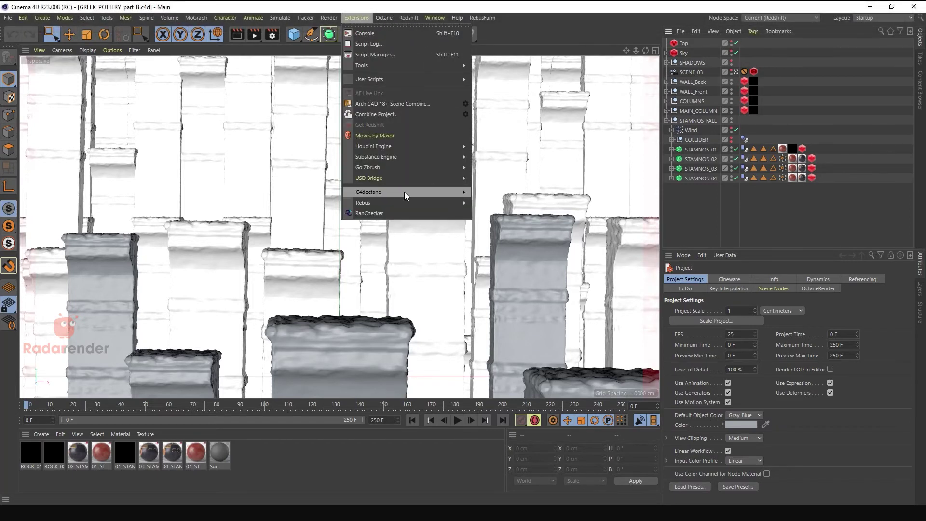
mouse_move(465, 202)
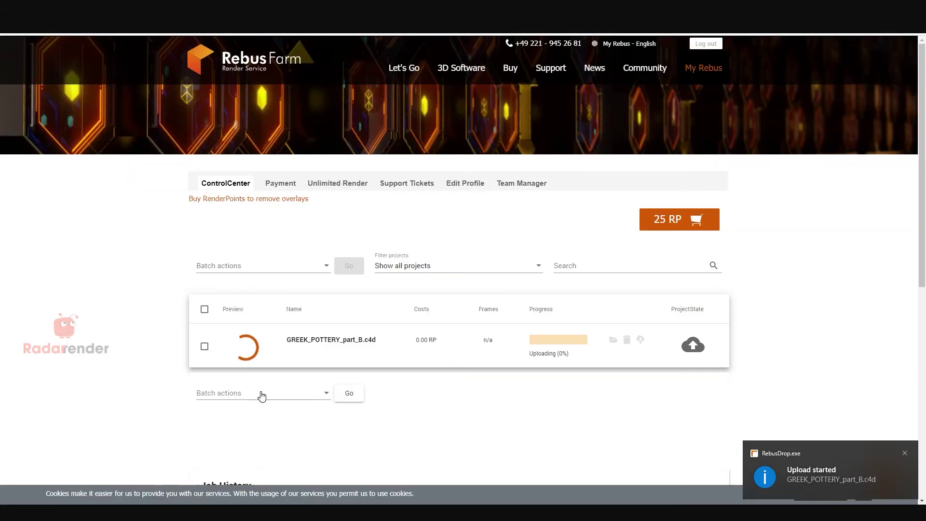
Step: Once the upload finishes, start rendering the pottery scene on RebusFarm
click(890, 512)
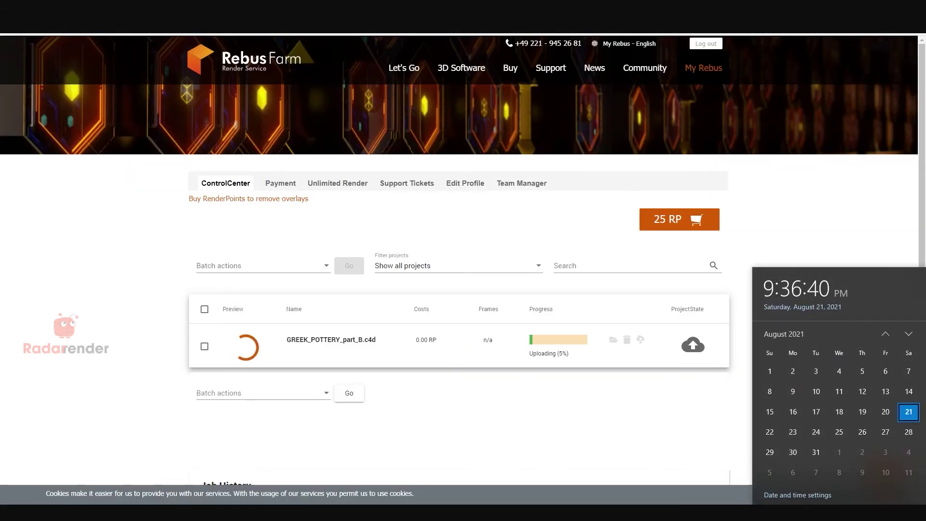
click(847, 243)
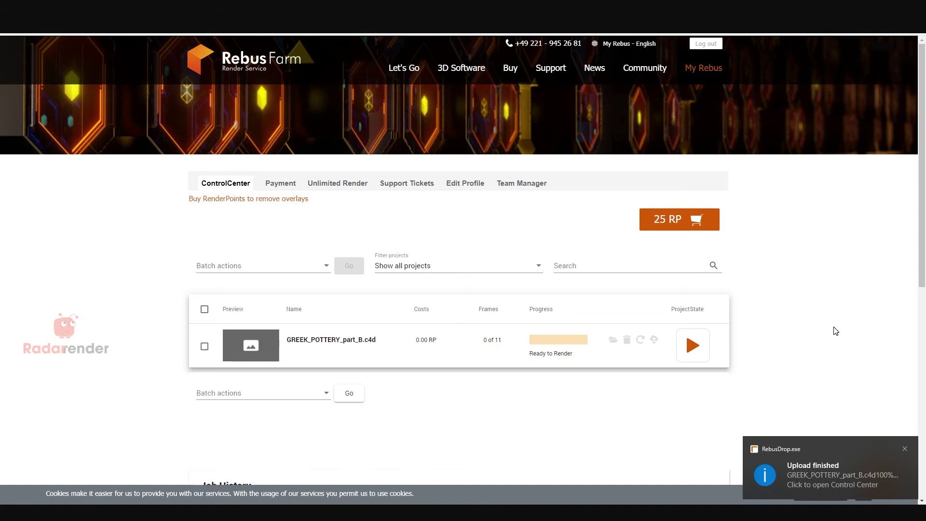
click(692, 349)
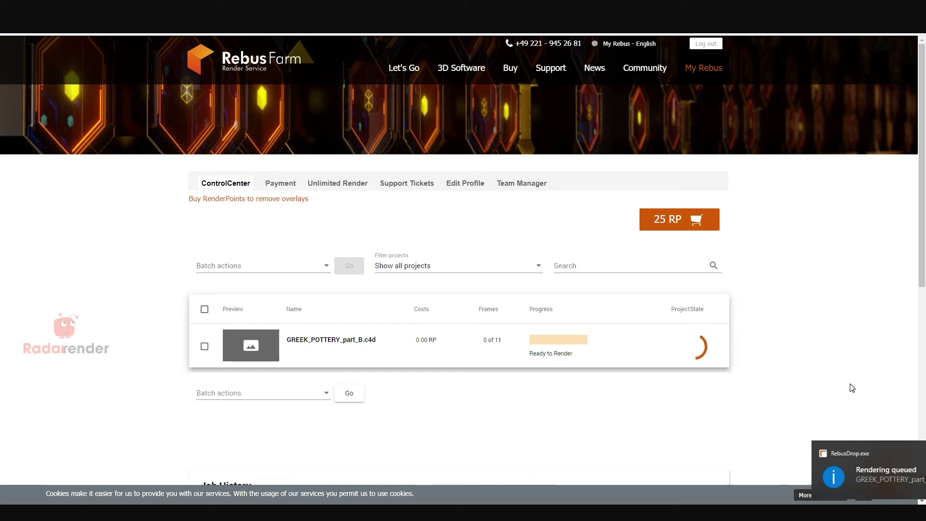
Step: Raise the job priority to Priority+7, then review the completed job's details
click(318, 341)
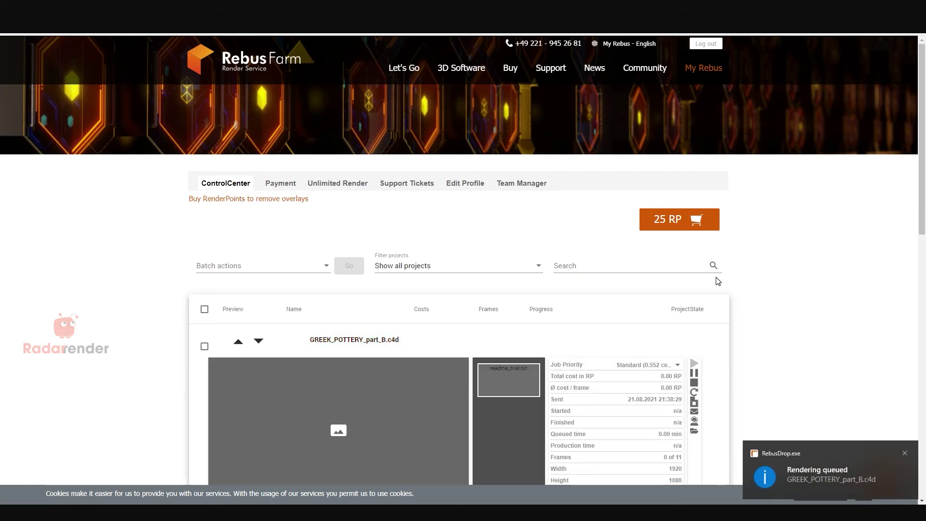
scroll(699, 260, down, 3)
click(672, 223)
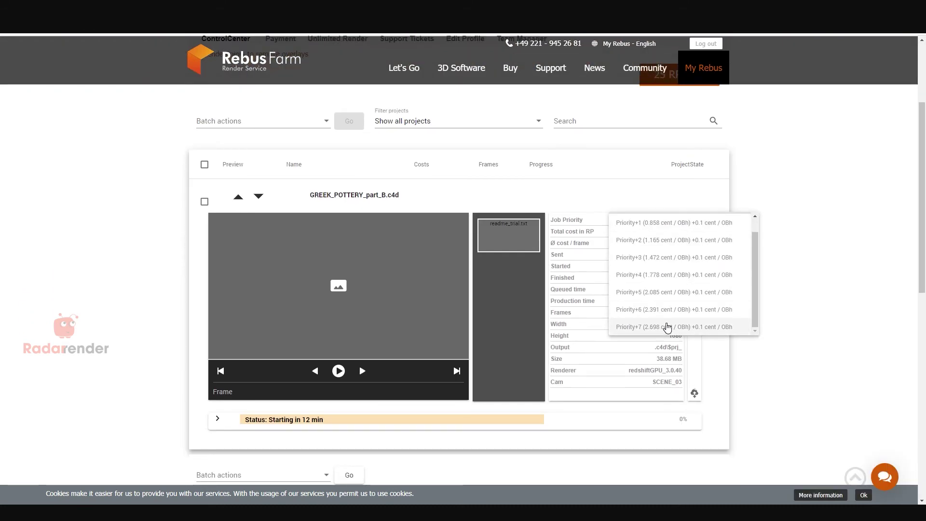
click(692, 327)
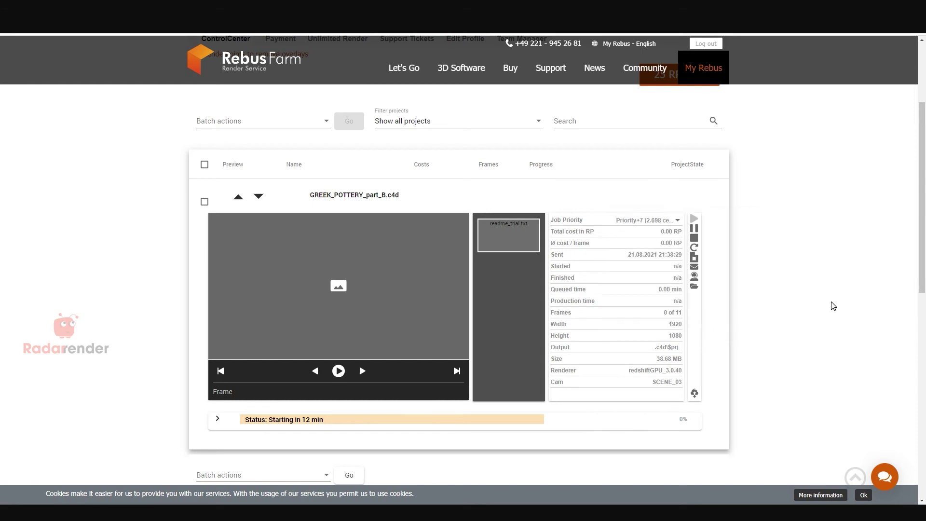
scroll(830, 345, down, 2)
scroll(833, 346, down, 1)
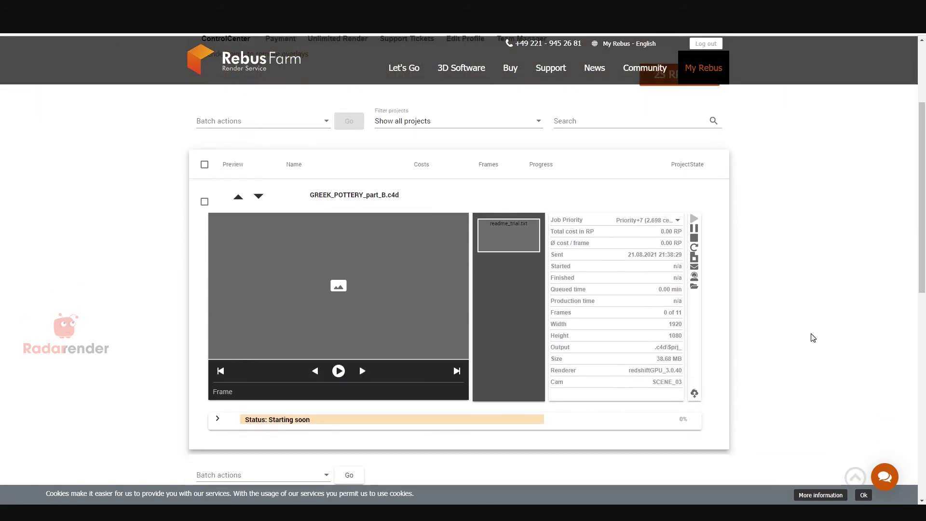
click(251, 191)
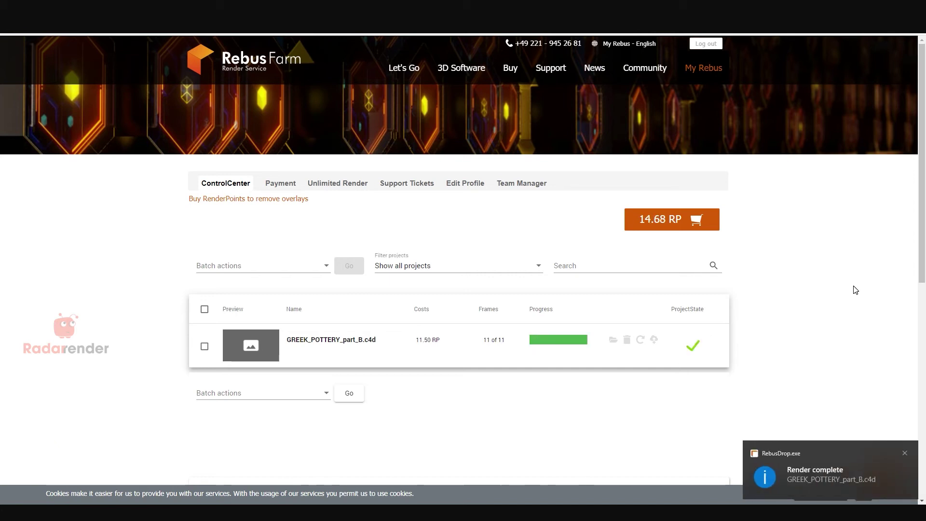
click(403, 339)
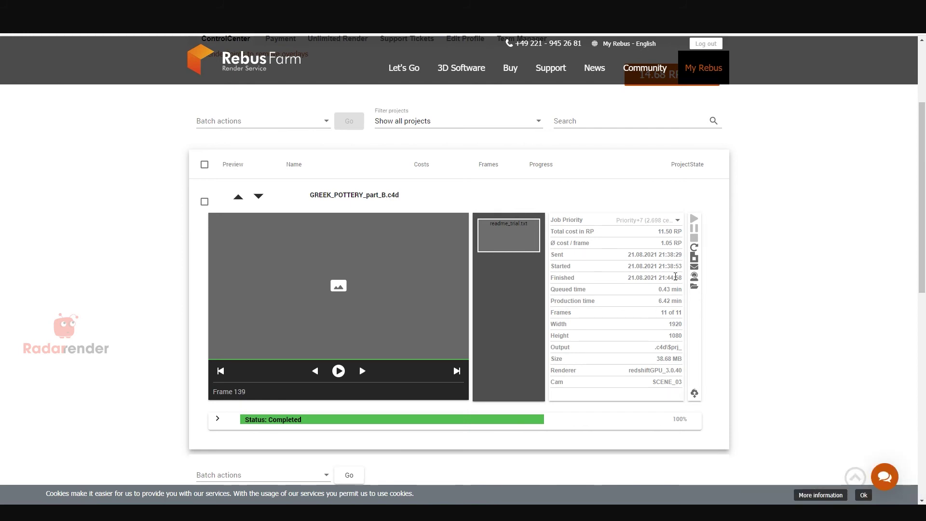
Step: Open RebusFarm's GREEK_POTTERY_part_B.c4d output folder, view watermarked frames 0130–0140, then close both windows
click(904, 512)
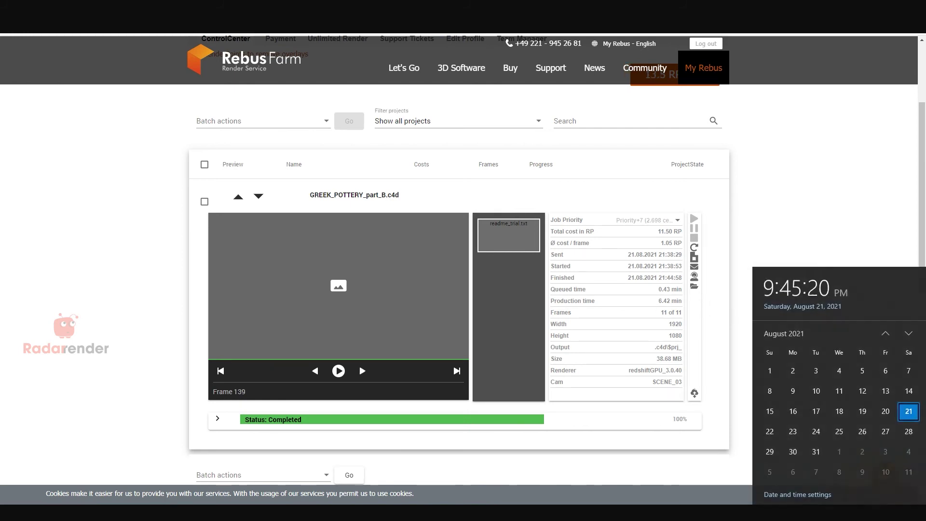
click(852, 512)
click(853, 501)
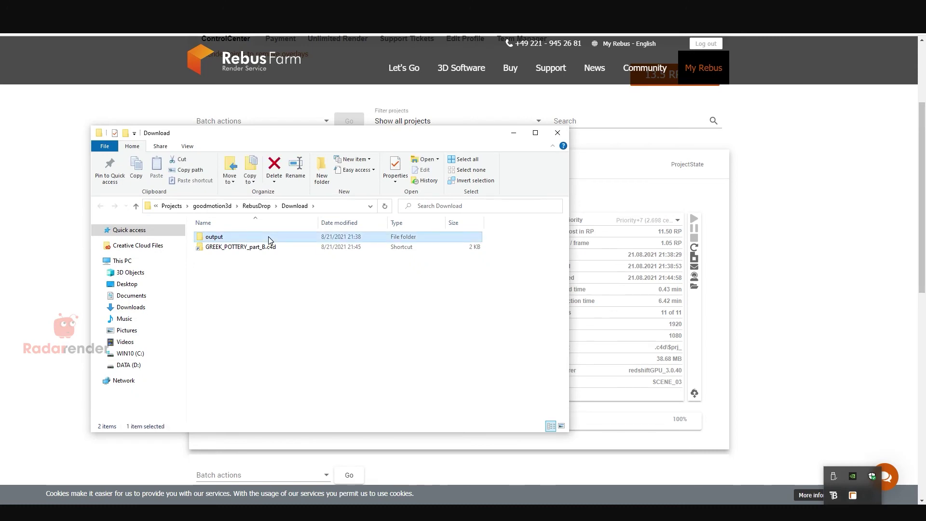
double_click(265, 240)
double_click(265, 267)
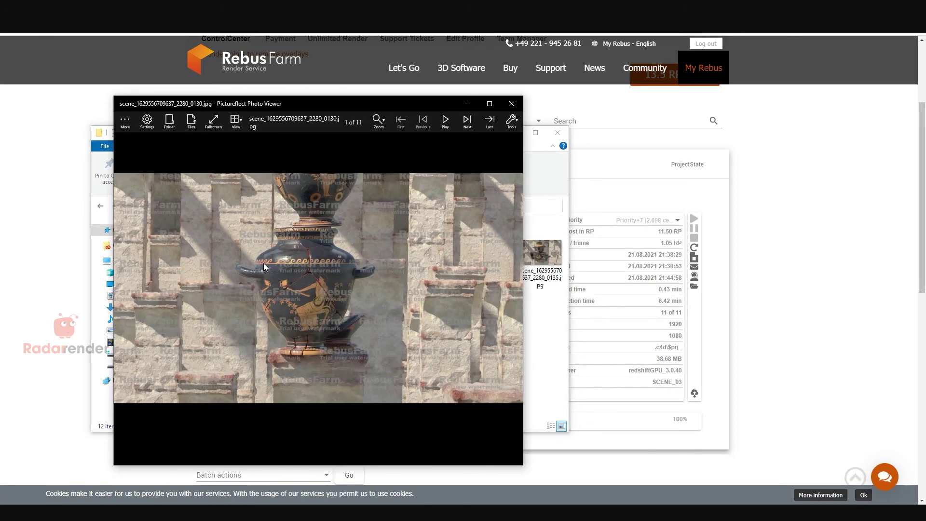
scroll(264, 266, down, 10)
click(512, 103)
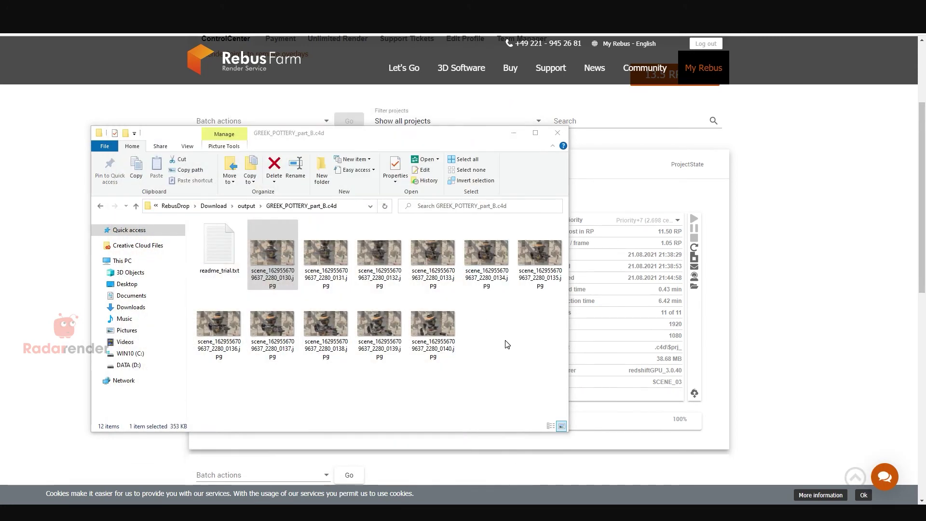
click(557, 133)
scroll(873, 215, up, 2)
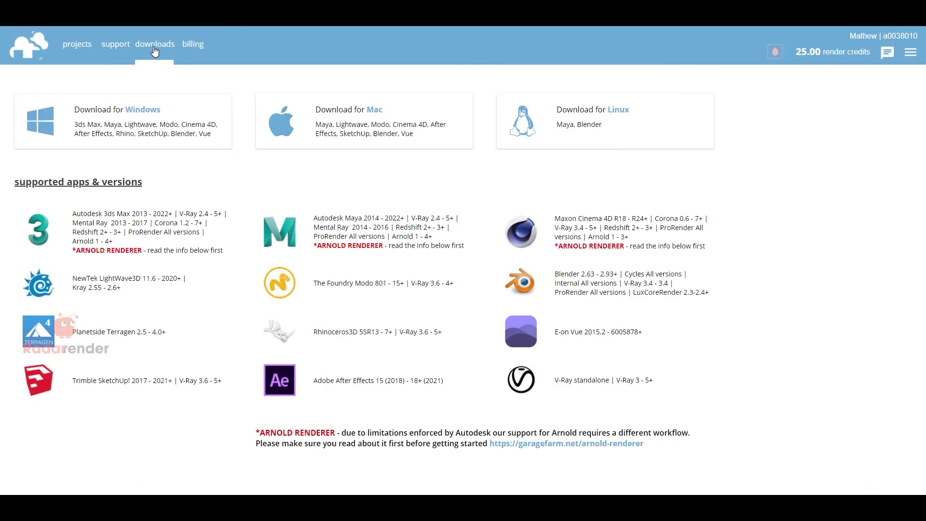
Step: Locate the downloaded renderBeamer installer in the Downloads folder
click(77, 44)
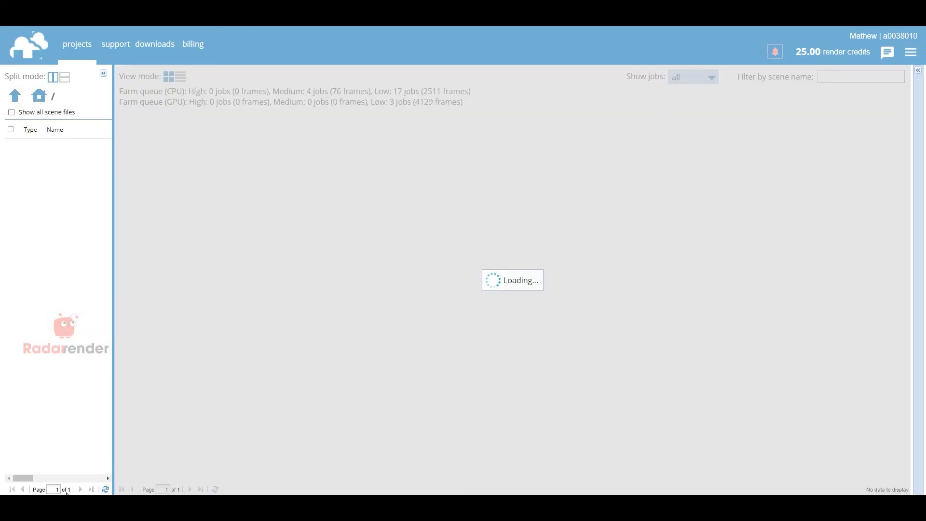
key(alt+Tab)
click(257, 220)
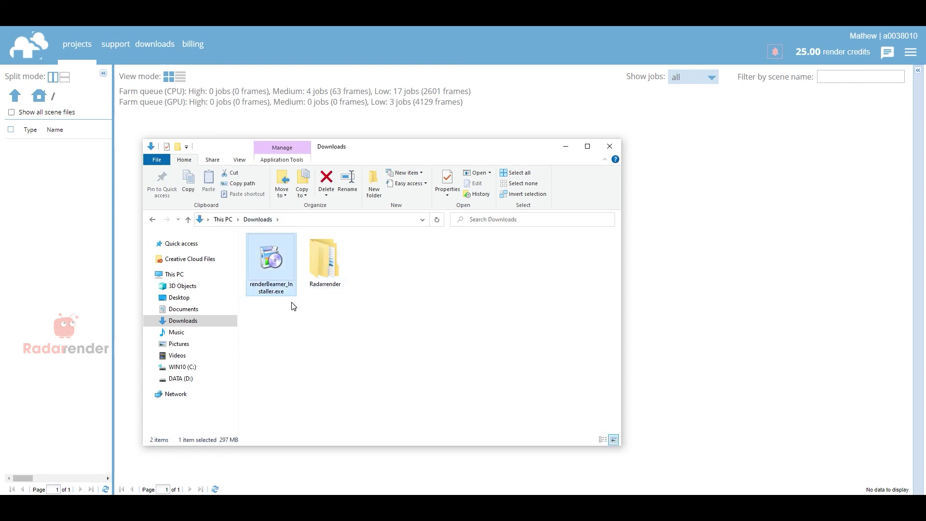
click(154, 44)
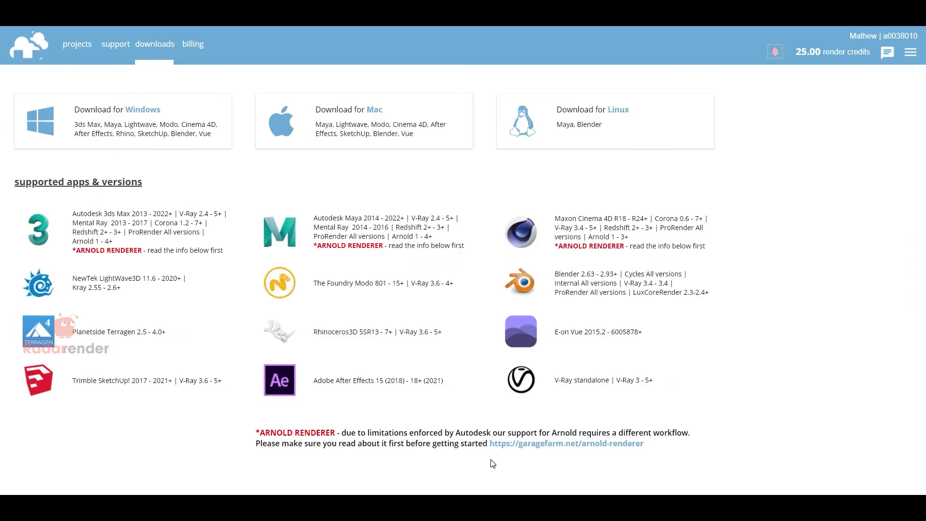
key(alt+Tab)
Step: Install renderBeamer from renderBeamer_Installer.exe, accepting the license, and launch it
double_click(279, 270)
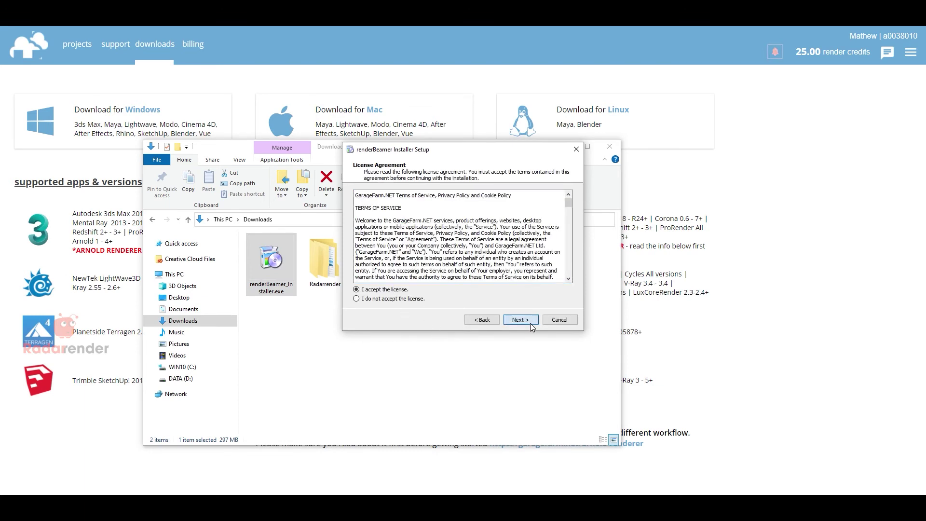
click(530, 322)
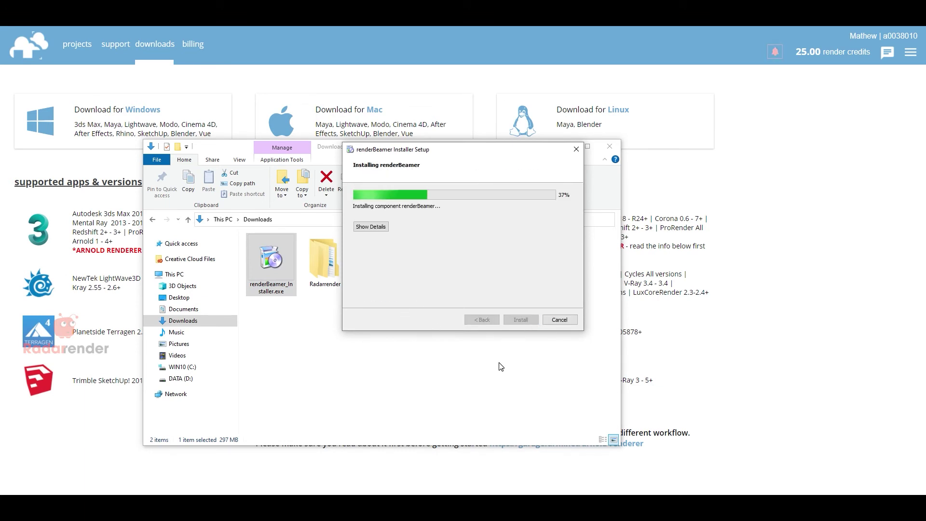
click(373, 375)
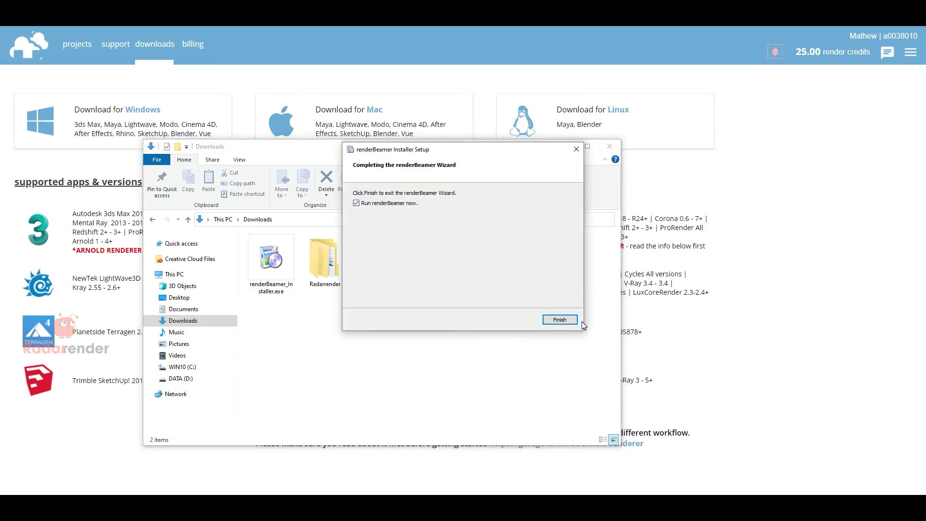
click(574, 320)
Step: Allow renderBeamer through the firewall and set Downloads as the finished-frames download folder
click(528, 336)
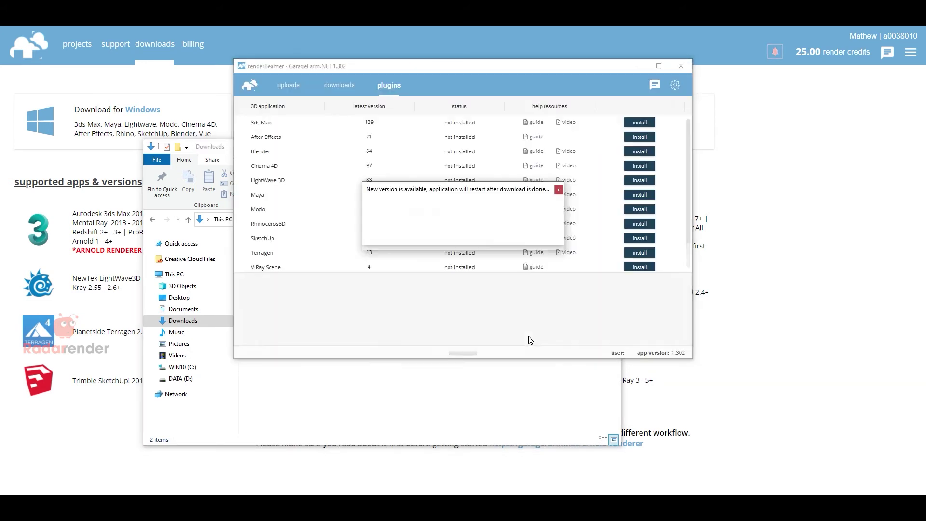
click(534, 240)
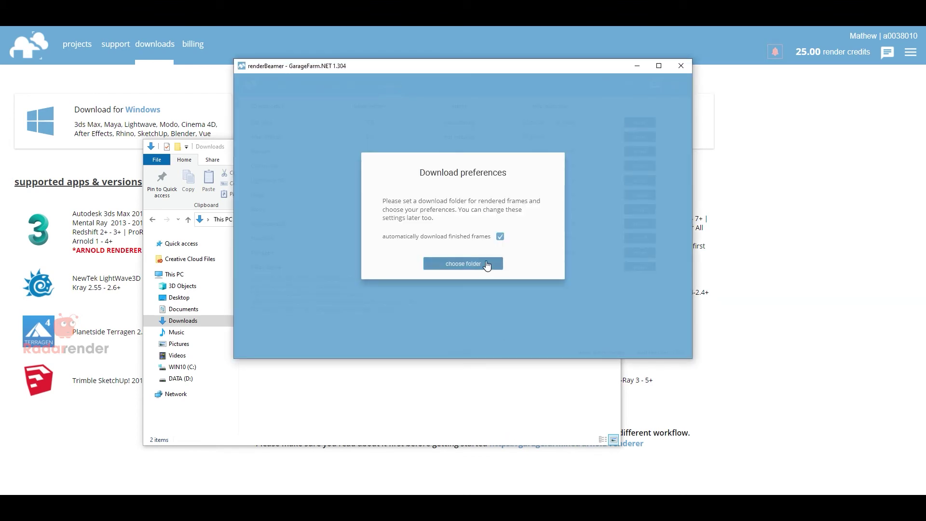
click(486, 264)
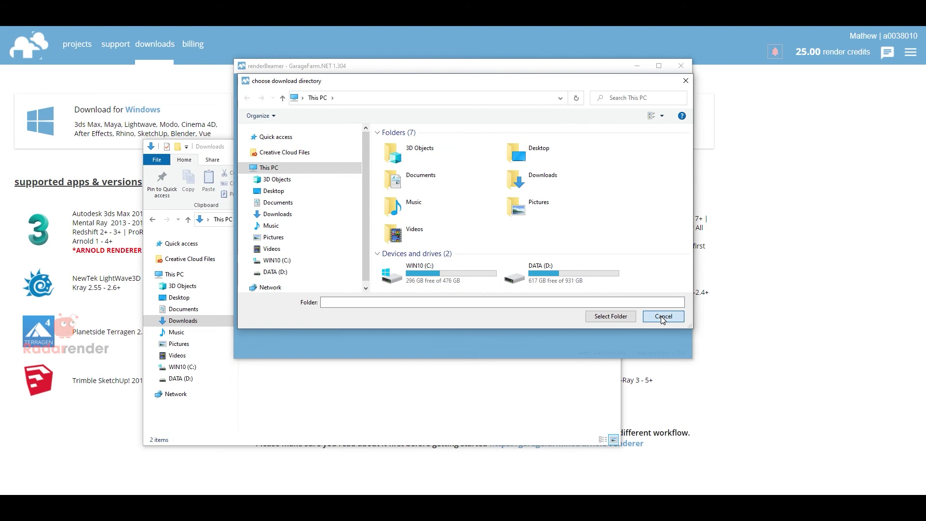
click(663, 316)
click(490, 265)
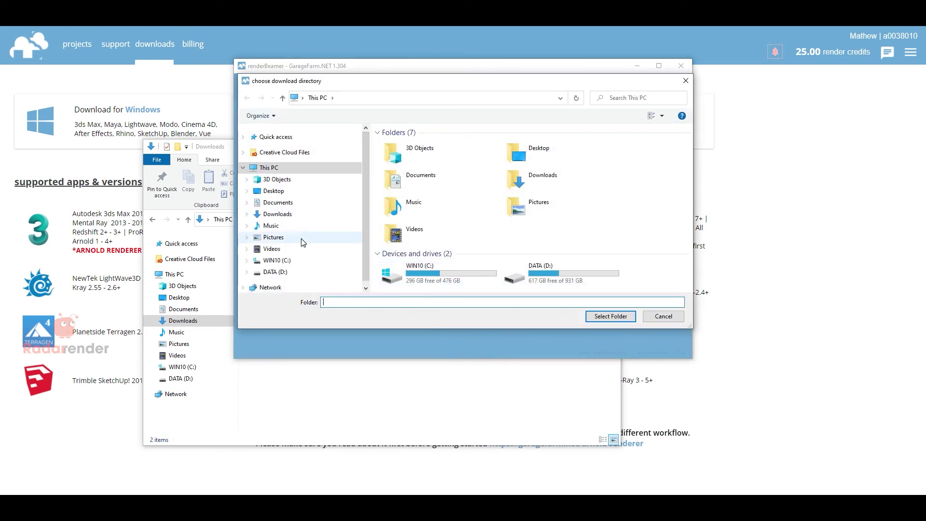
click(274, 211)
click(606, 313)
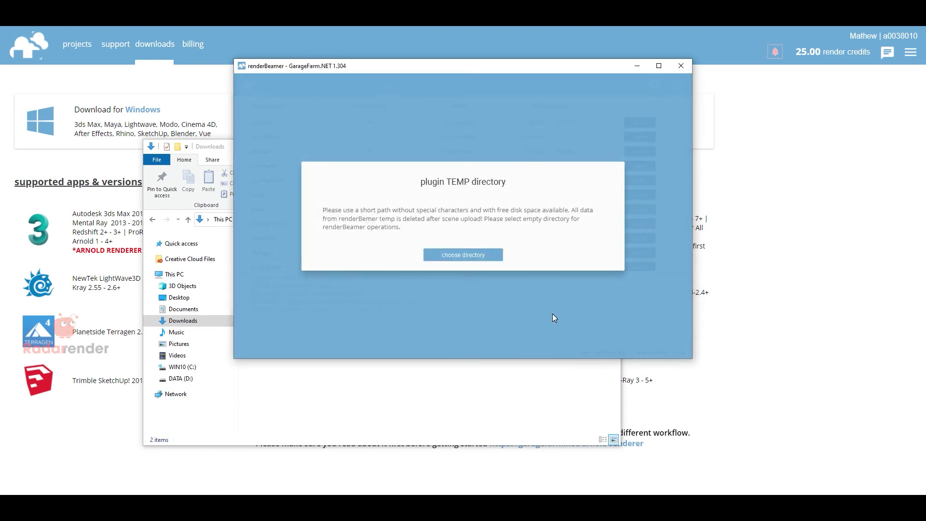
Step: Create an empty Temp folder inside Downloads for the plugin temp directory
click(463, 255)
click(333, 214)
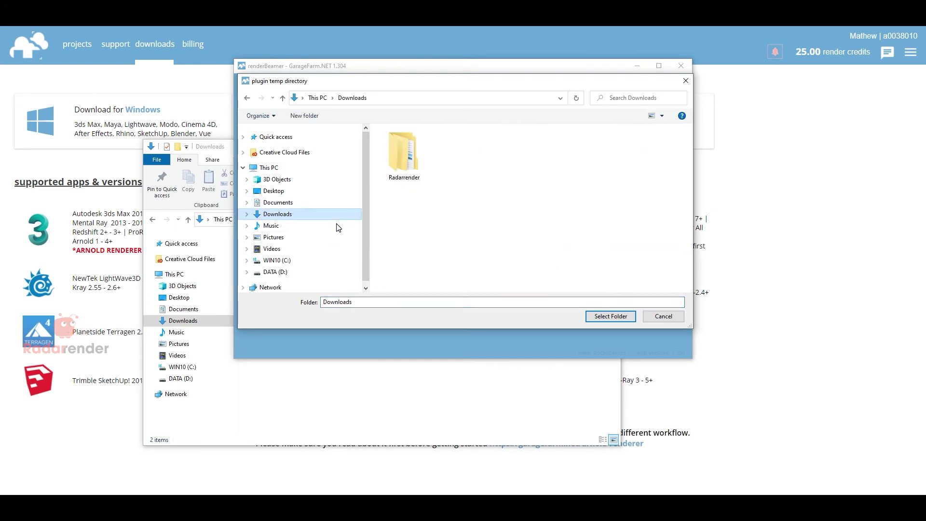
click(603, 312)
click(538, 239)
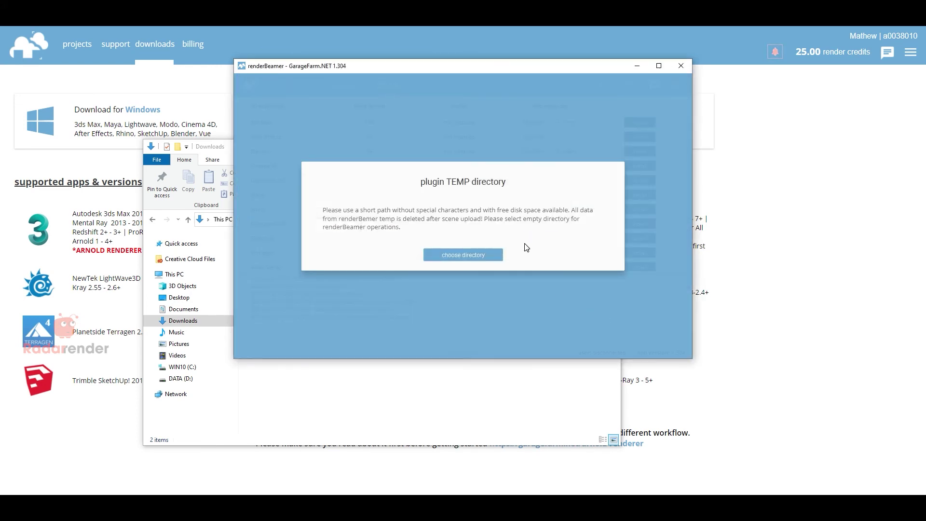
click(463, 255)
click(302, 214)
right_click(440, 213)
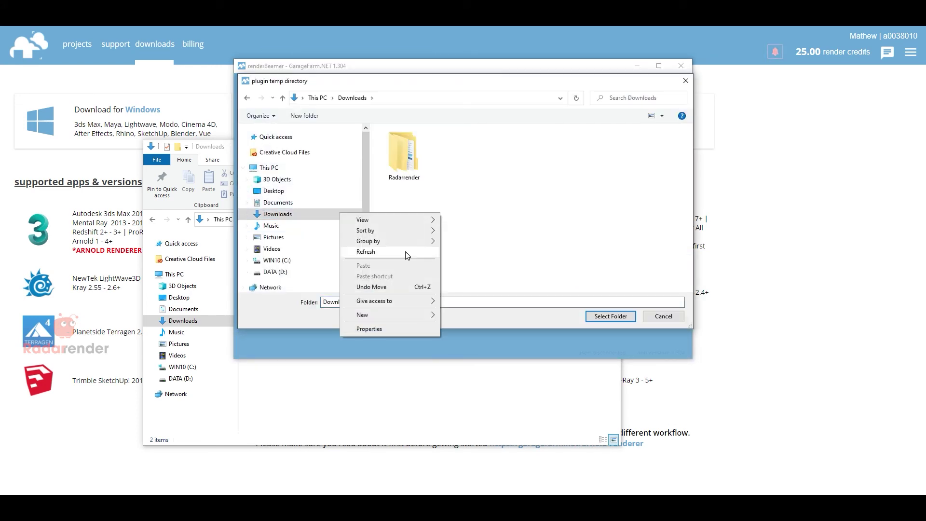
mouse_move(381, 315)
click(462, 314)
text(T)
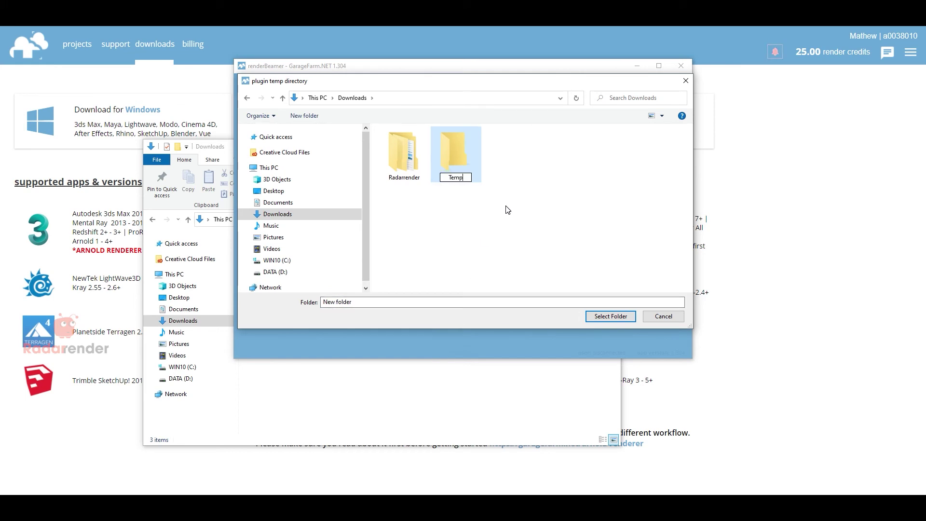
text(emp)
key(Return)
key(Return)
Step: Confirm Temp as the temp directory and sign in with the GarageFarm account ID and password
click(611, 316)
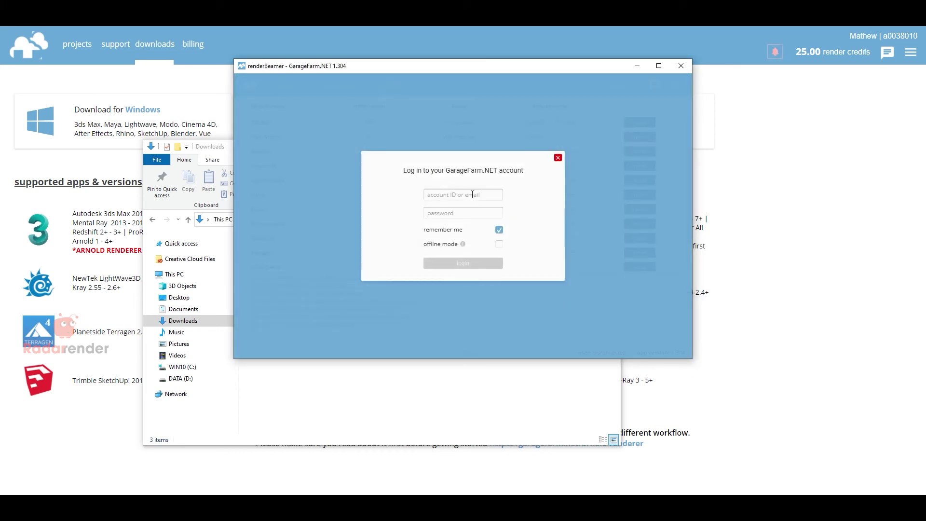
click(907, 97)
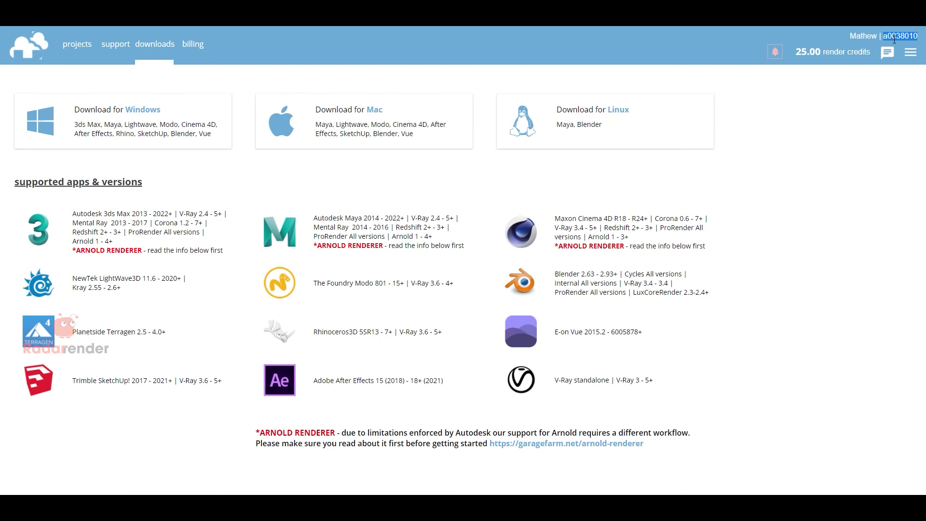
click(456, 213)
key(ctrl+v)
click(475, 263)
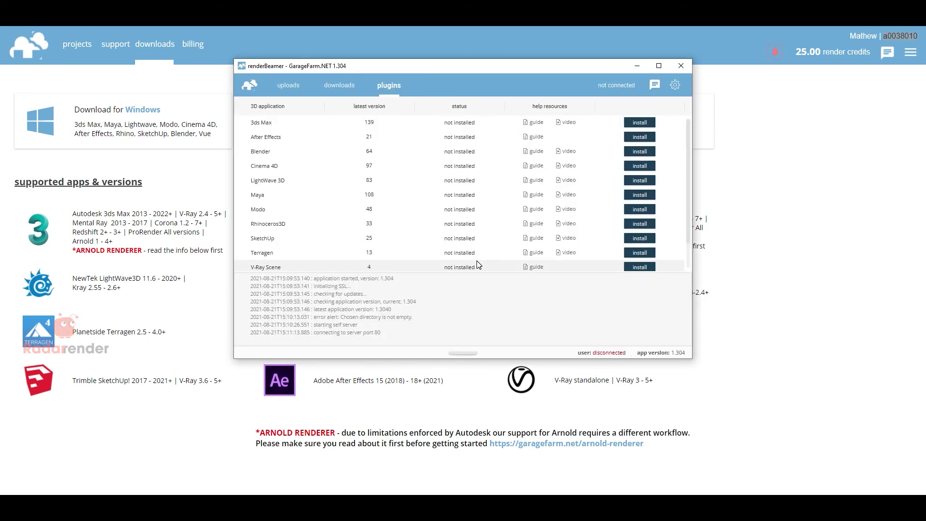
Step: Install the Cinema 4D plugin and wait until it shows installed version 97
click(639, 166)
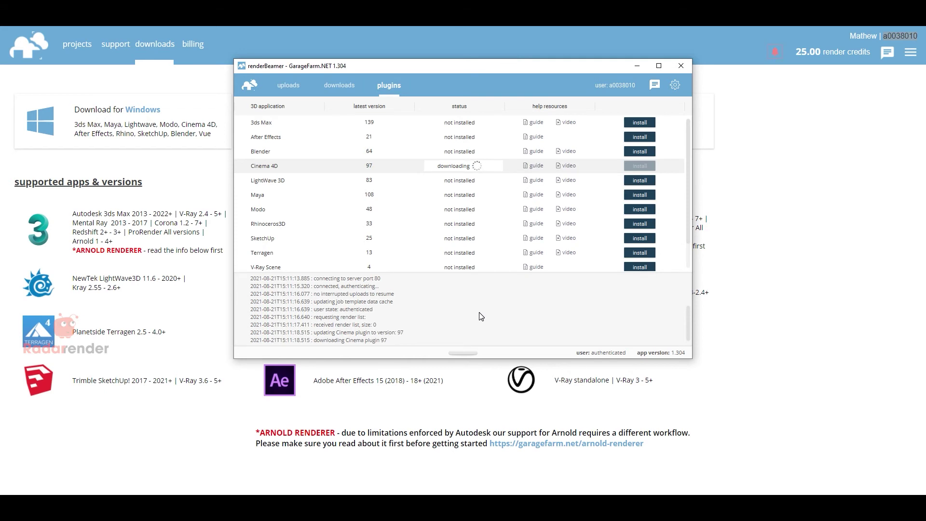
click(77, 44)
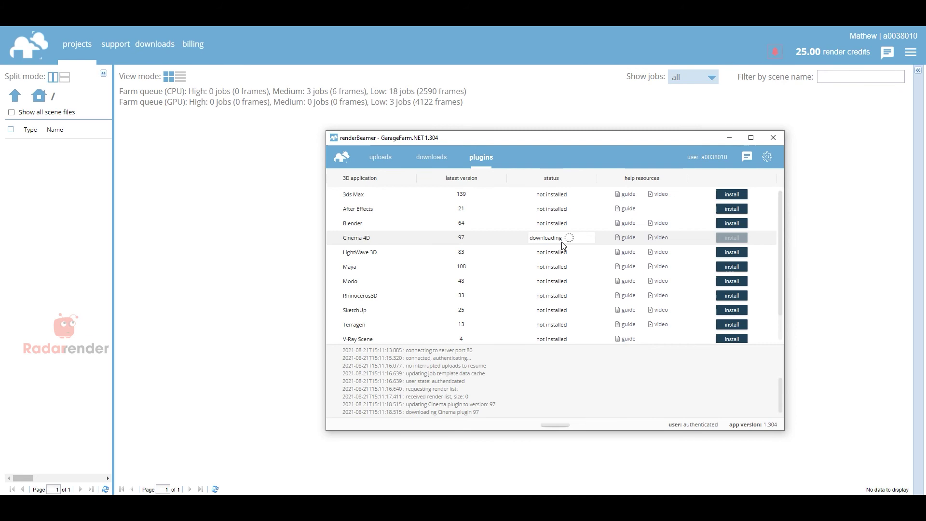
click(431, 157)
click(480, 157)
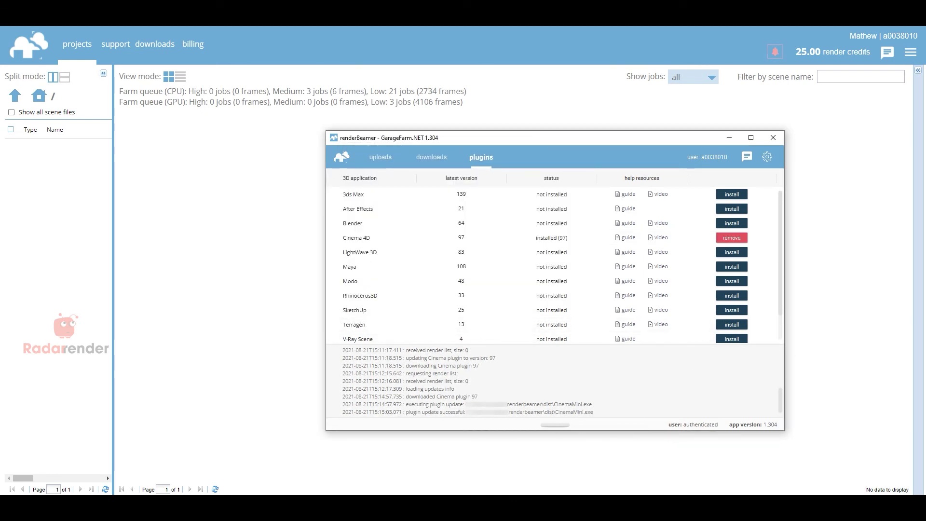
click(183, 507)
Step: Open GREEK_POTTERY_part_B.c4d and send SCENE_03, frames 130to140s1, to GarageFarm via renderBeamer
double_click(309, 262)
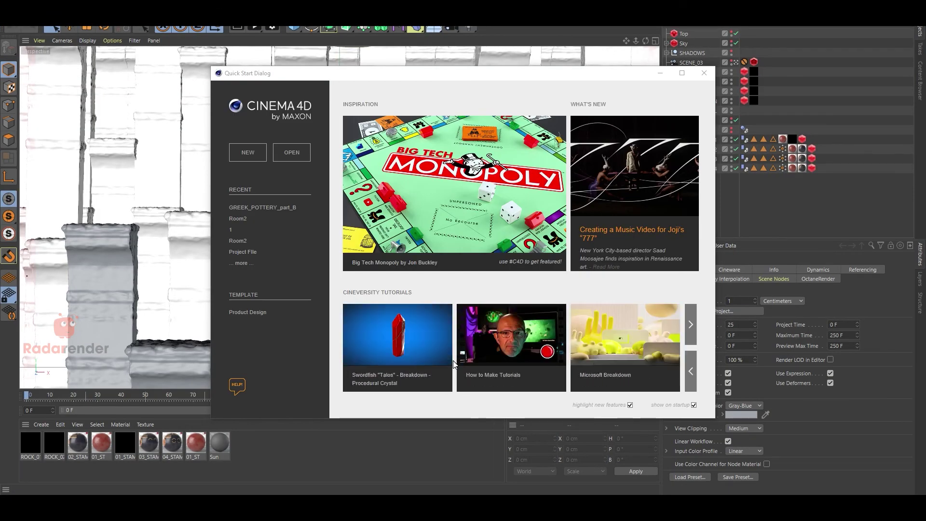
click(704, 73)
click(354, 20)
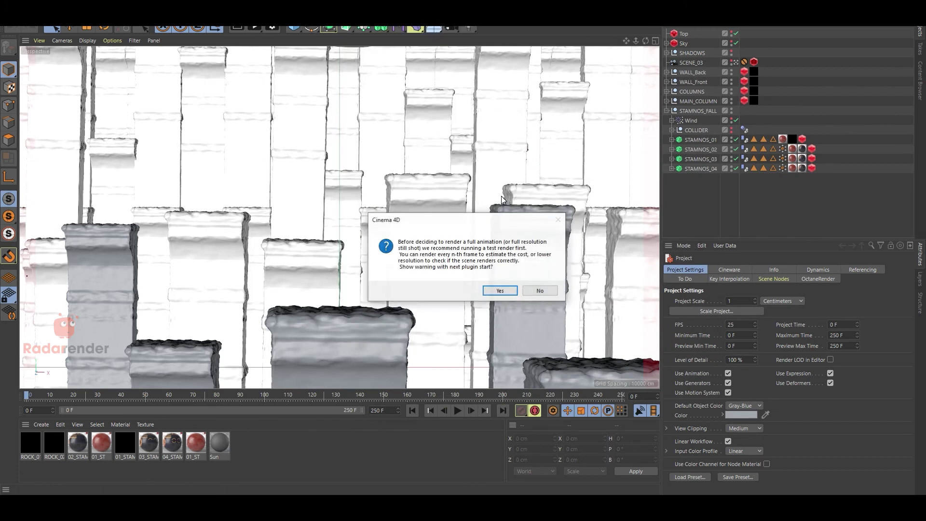
click(504, 292)
click(500, 300)
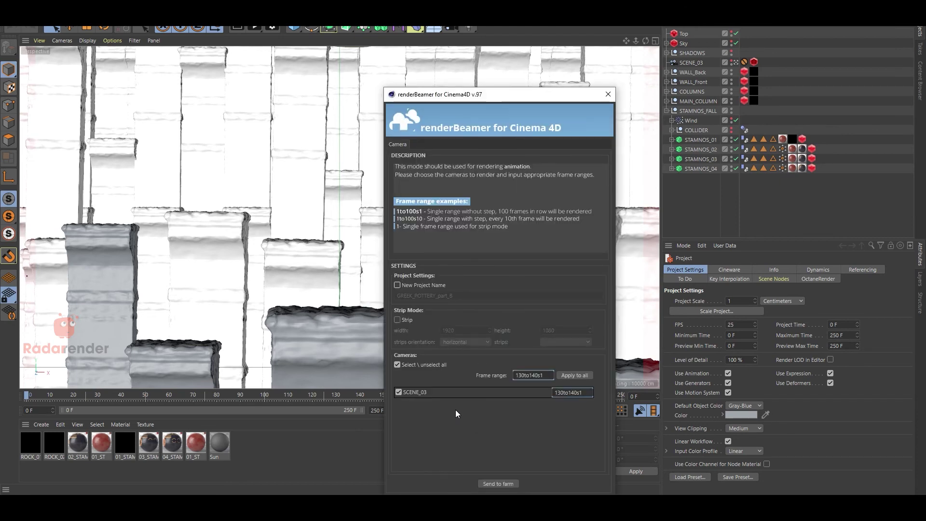
click(488, 484)
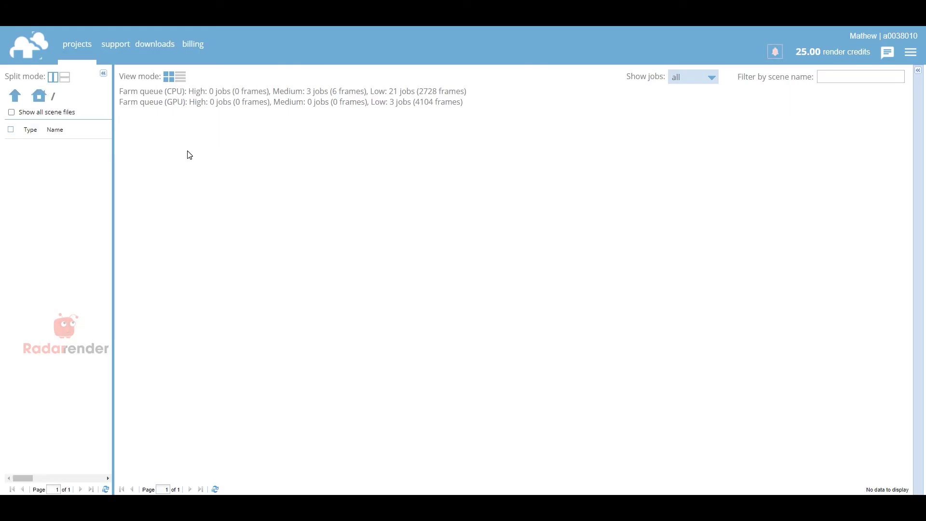
Step: Dismiss the upload messages and open the GREEK_POTTERY_part_B.c4d job settings
drag(515, 134, 484, 134)
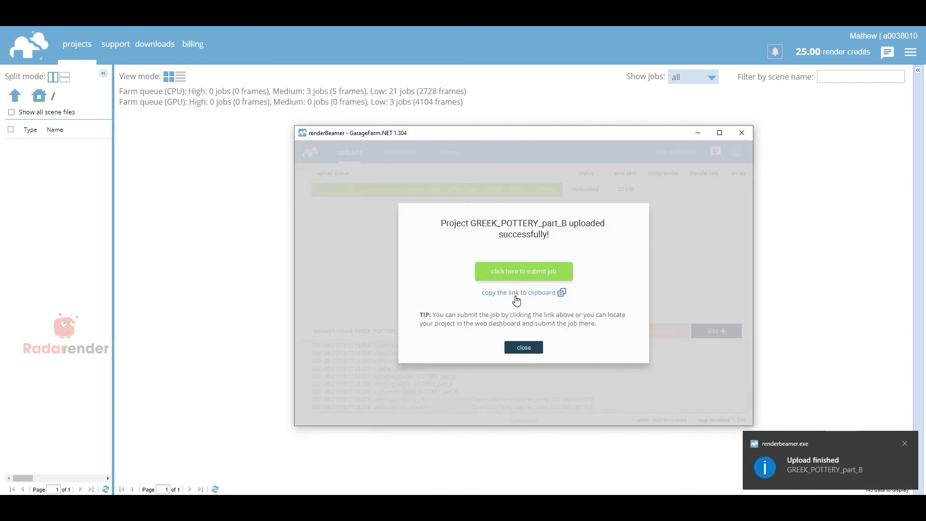
click(526, 351)
click(56, 94)
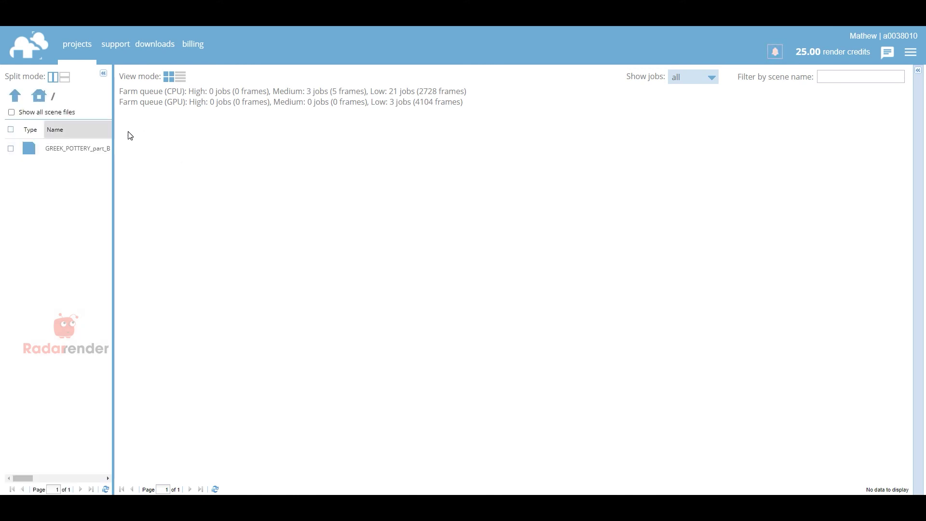
double_click(33, 149)
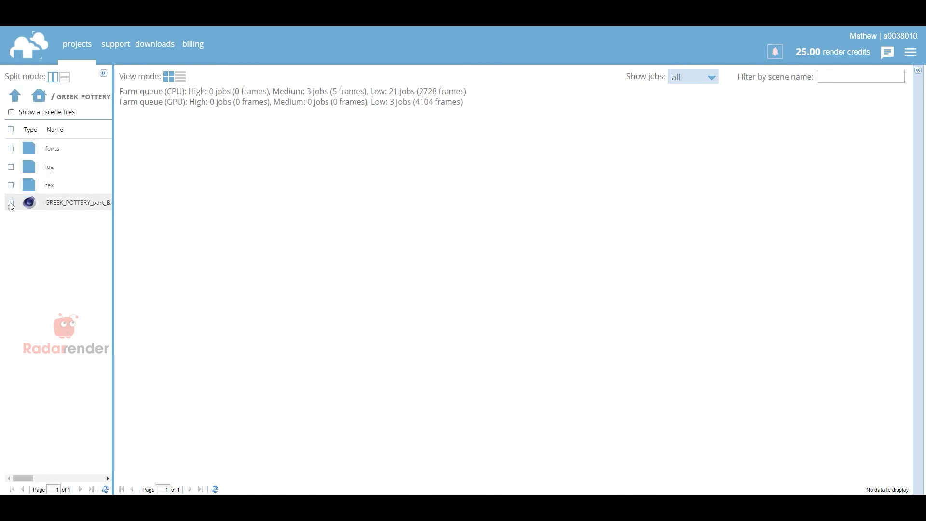
double_click(32, 201)
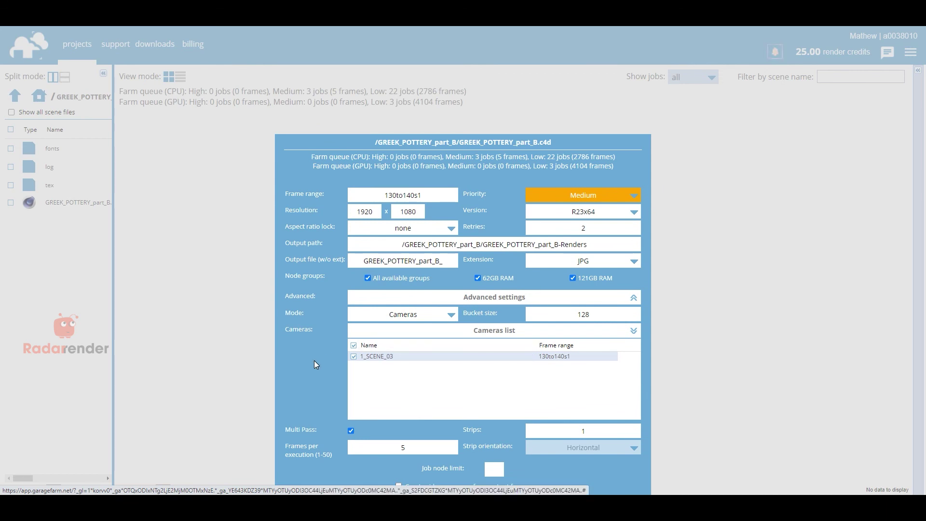
Step: Restrict the job to 62GB RAM nodes, set High priority, leave video off, and submit
click(576, 279)
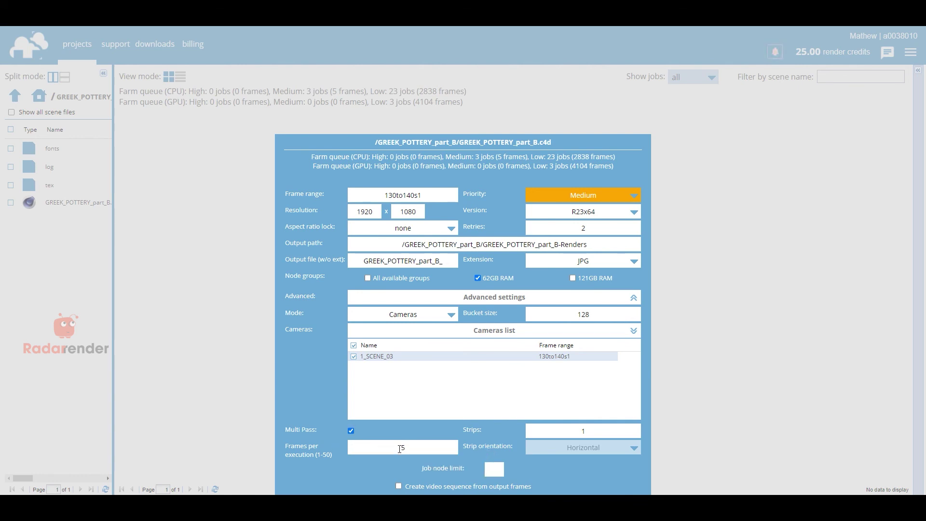
click(549, 200)
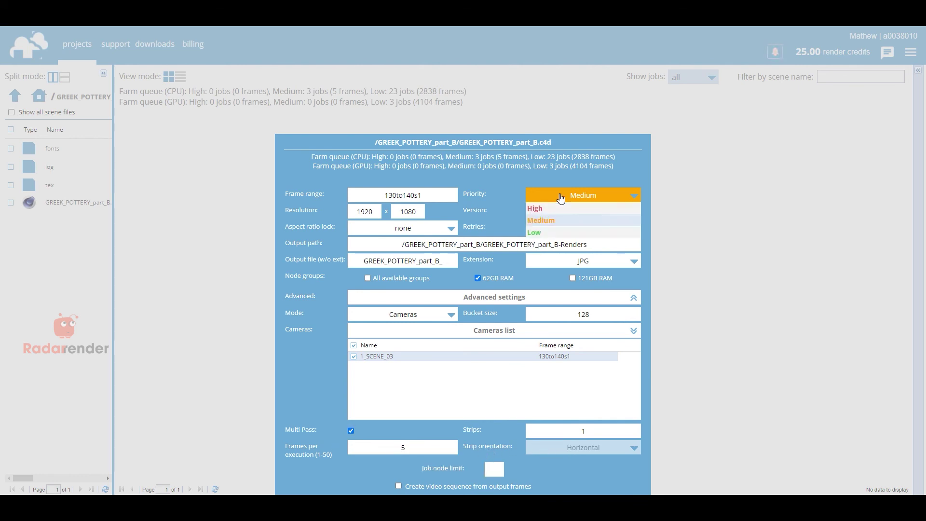
click(551, 212)
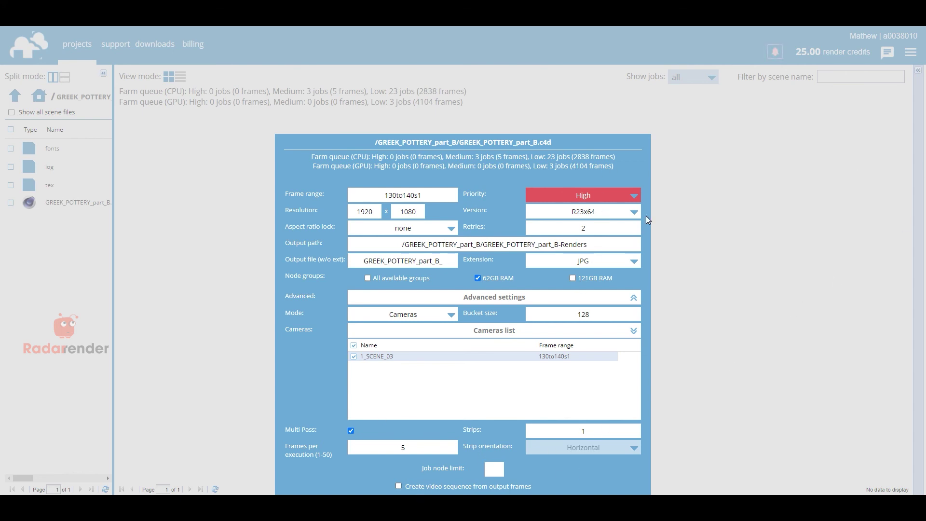
click(478, 474)
click(411, 487)
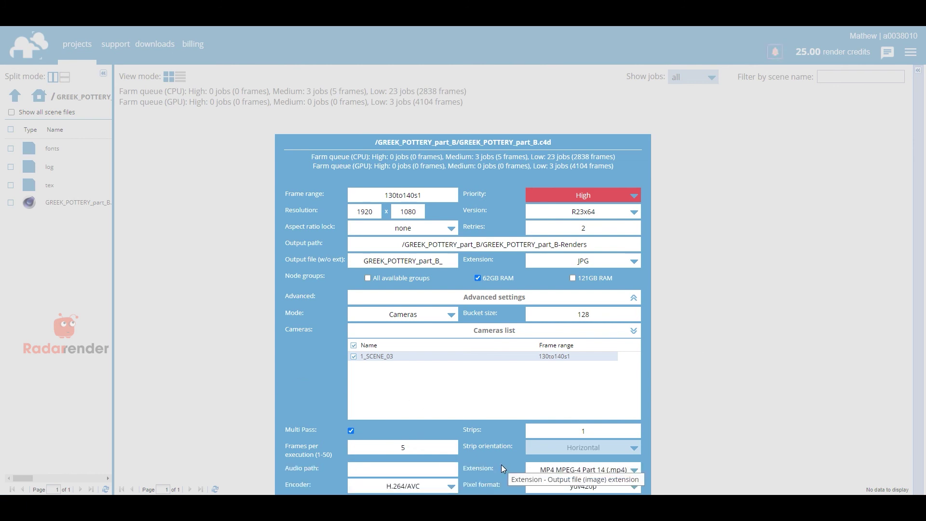
key(ctrl+minus)
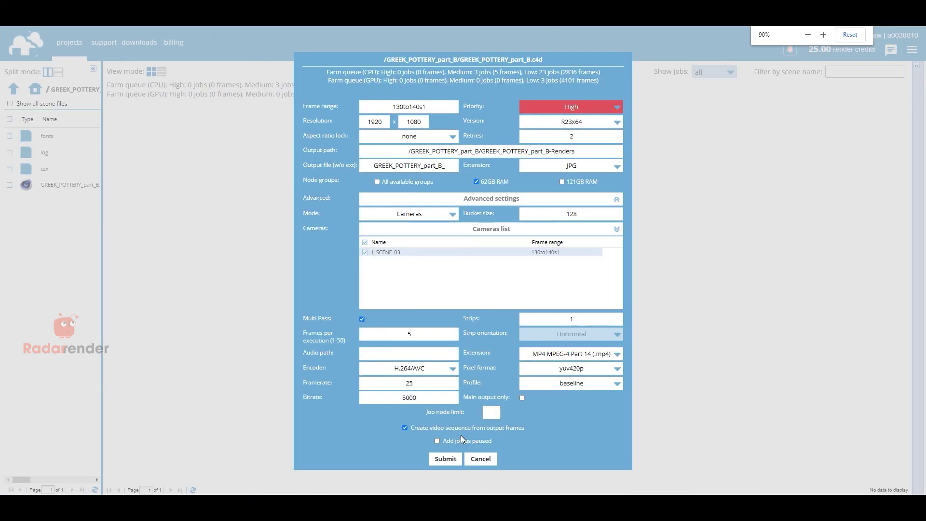
click(405, 427)
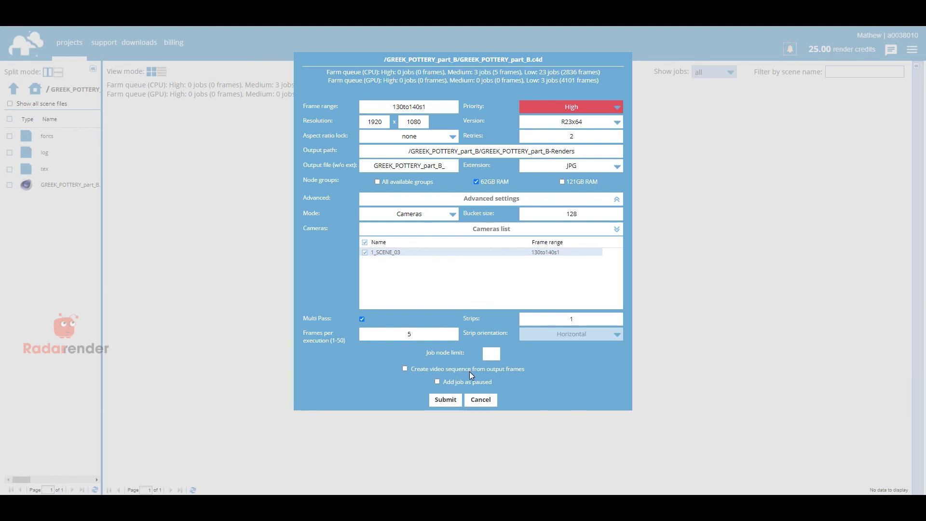
key(ctrl+plus)
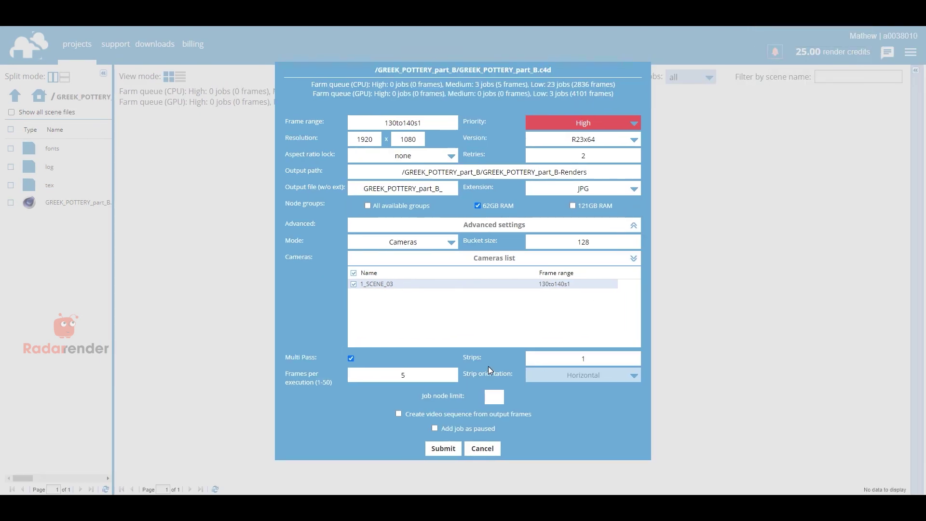
click(437, 451)
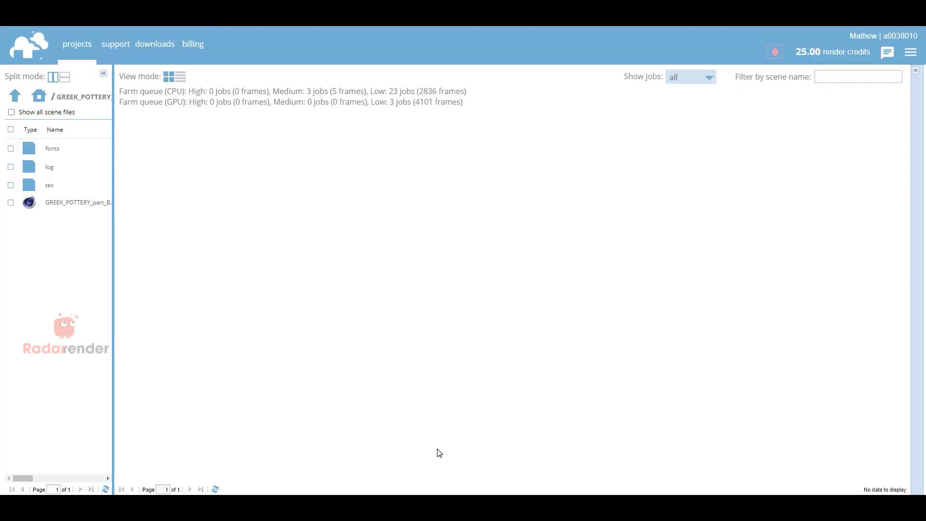
Step: Close the reopened job dialog and time the render until Rendering Done, 11/11 frames, $3.06
click(51, 207)
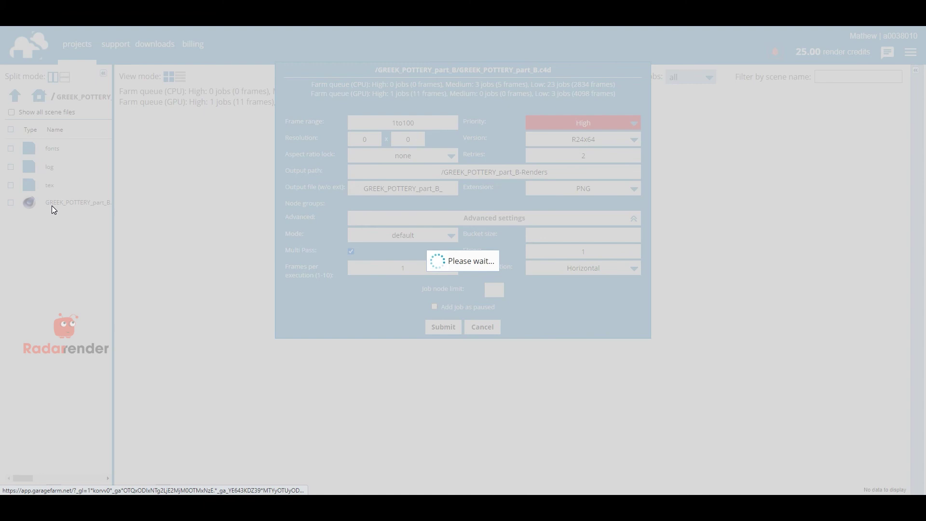
click(482, 448)
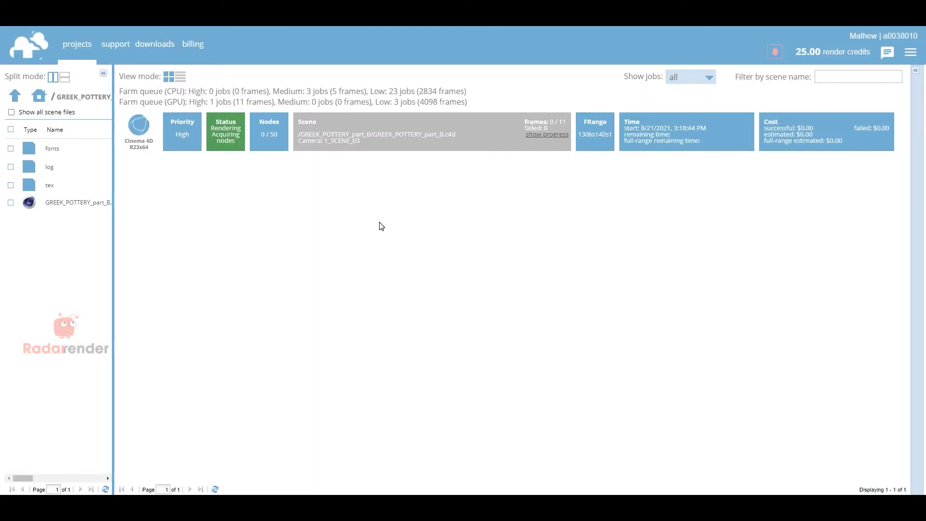
click(901, 507)
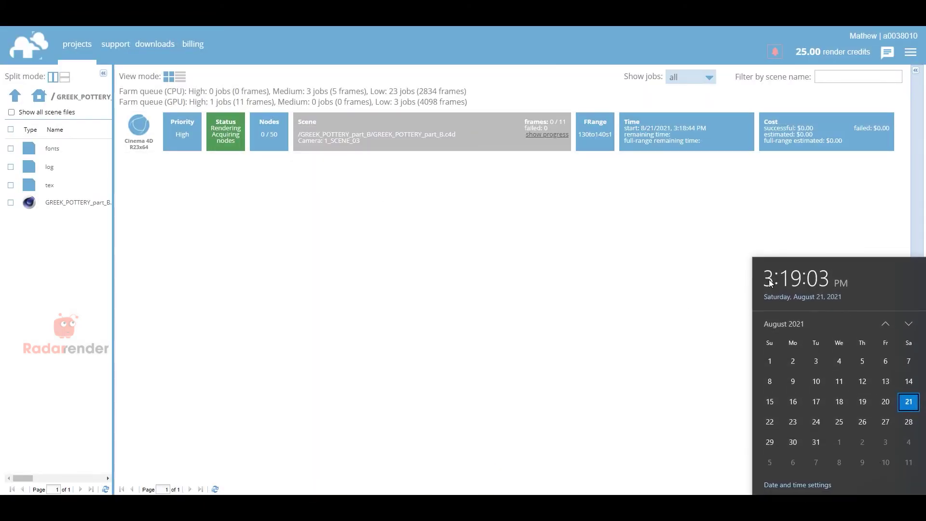
click(549, 294)
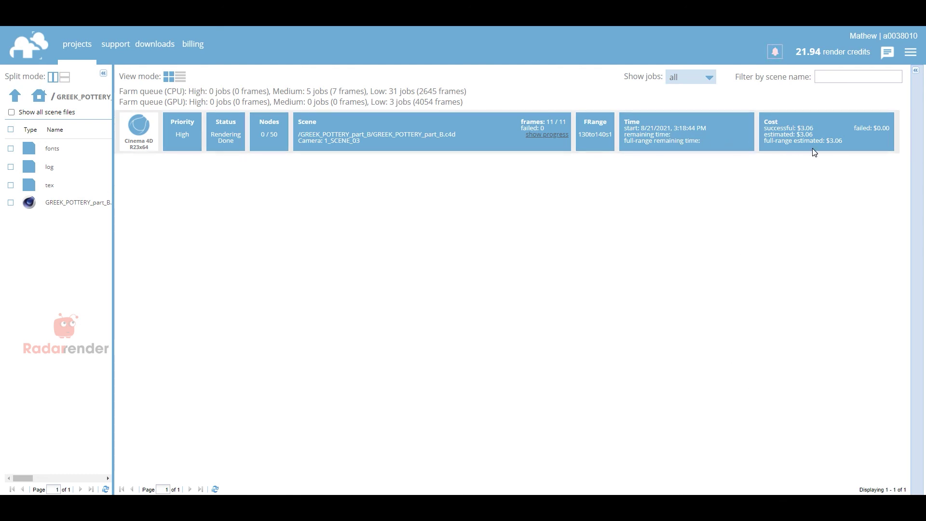
key(super+a)
key(super+alt+d)
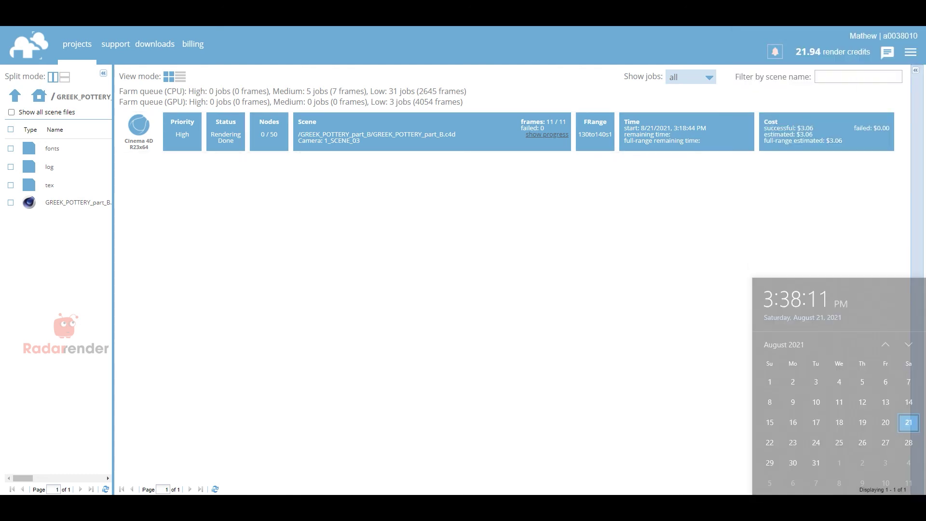
click(783, 138)
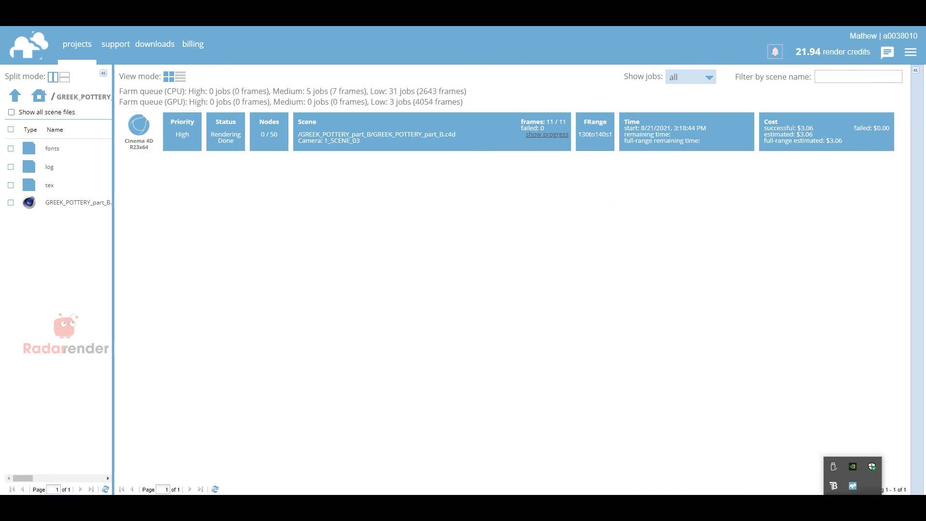
Step: Show renderBeamer's downloads list and browse to Downloads > GREEK_POTTERY_part_B > Renders > 1_SCENE_03
click(852, 486)
click(400, 152)
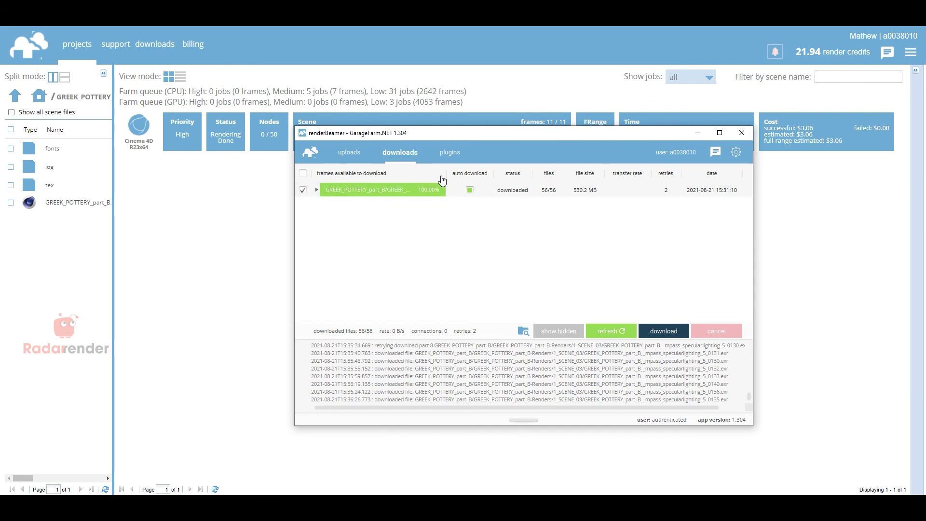
click(303, 190)
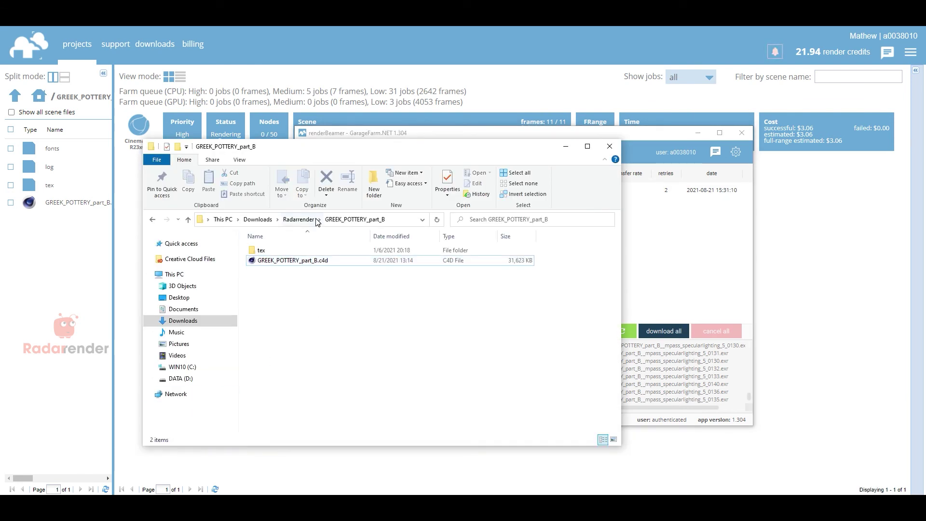
click(258, 221)
double_click(324, 260)
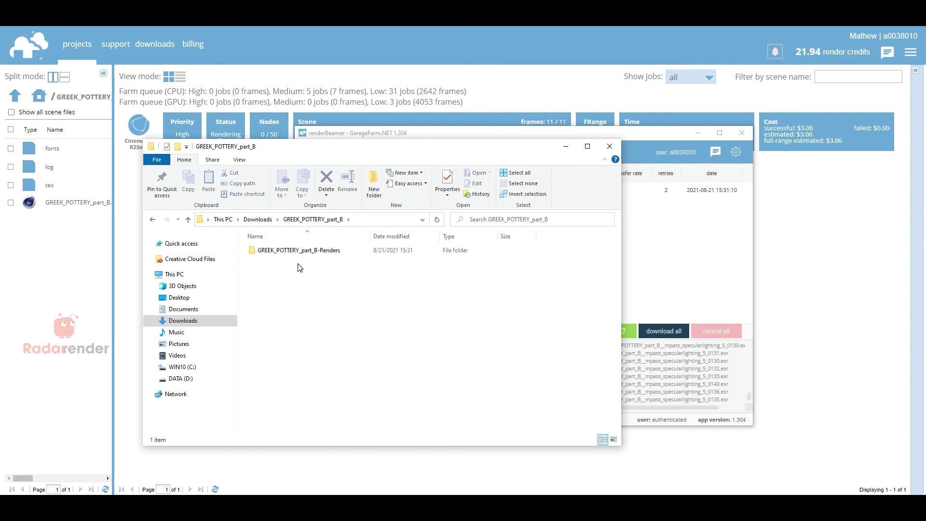
double_click(290, 250)
double_click(295, 251)
Step: Switch the 1_SCENE_03 folder to Details view listing the EXR passes and JPG frames
right_click(446, 251)
click(579, 267)
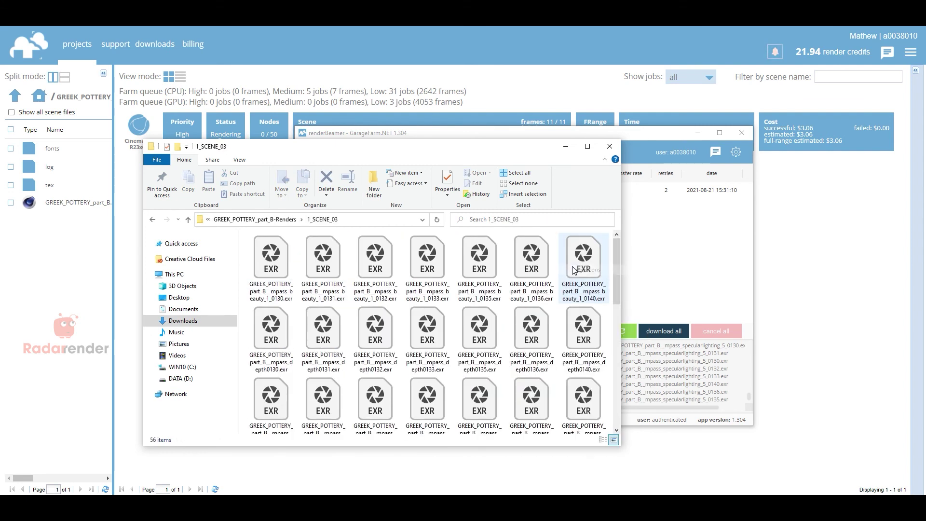
scroll(276, 386, down, 10)
click(276, 403)
scroll(305, 317, up, 5)
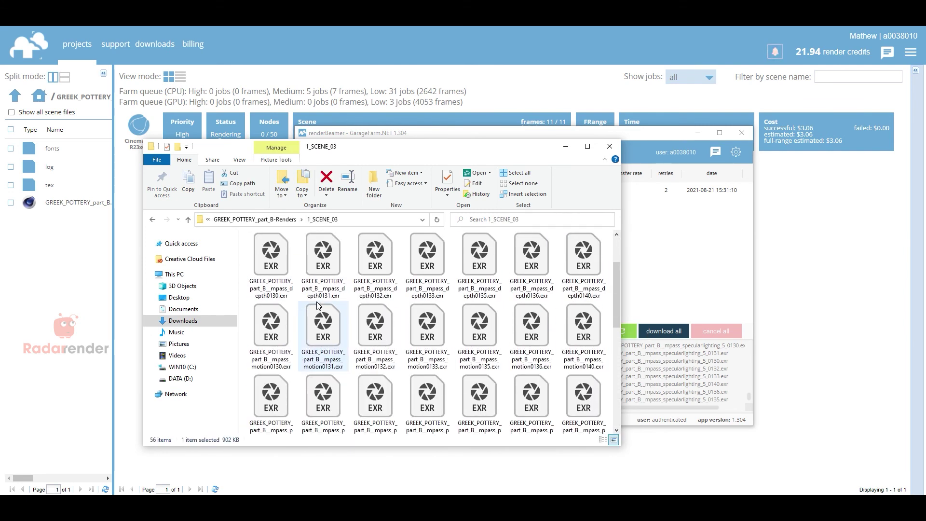
right_click(402, 307)
mouse_move(391, 310)
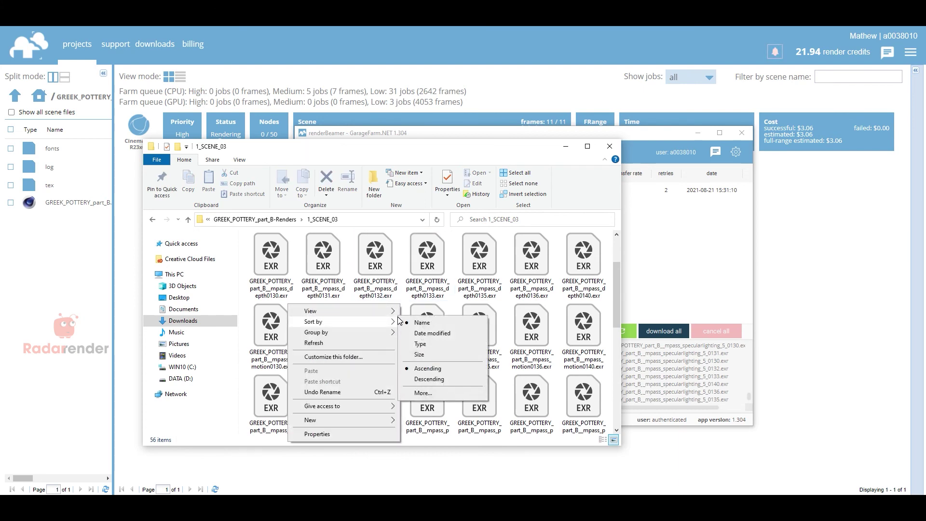
click(420, 353)
drag(370, 236, 407, 236)
scroll(376, 333, down, 4)
scroll(376, 333, down, 10)
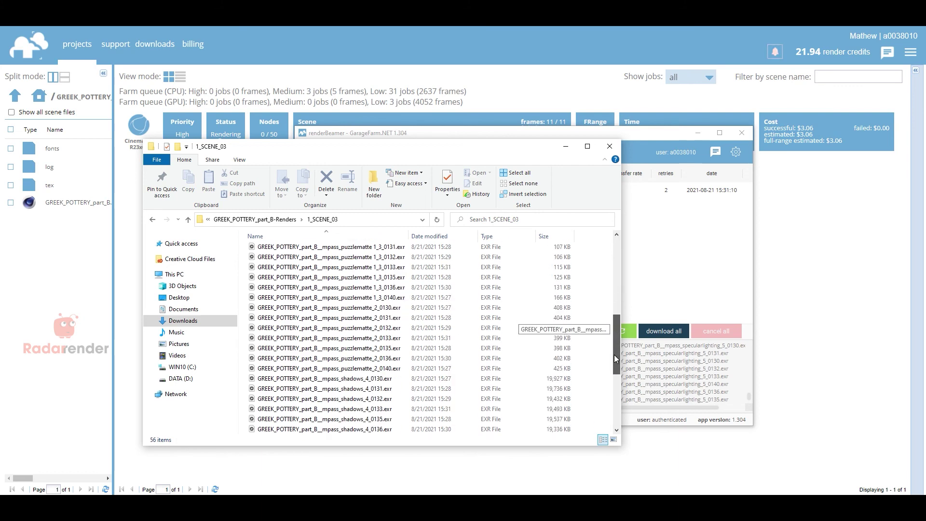
Step: Preview a rendered JPG frame, then start downloading all remaining job files in renderBeamer
double_click(357, 367)
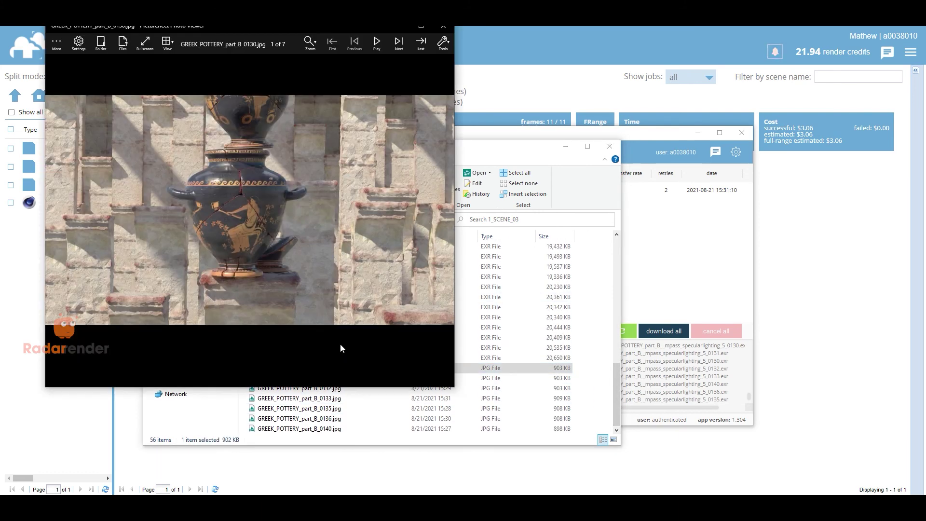
click(443, 26)
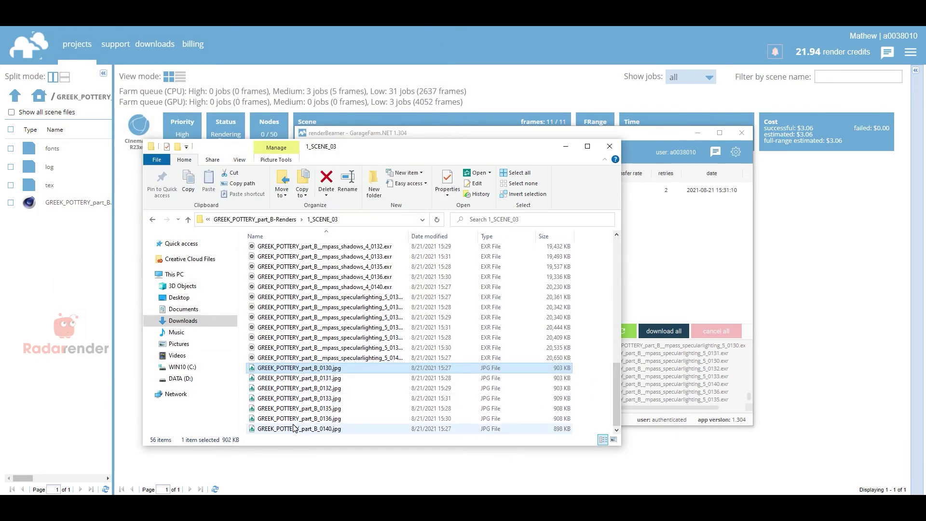
shift+click(290, 428)
click(600, 387)
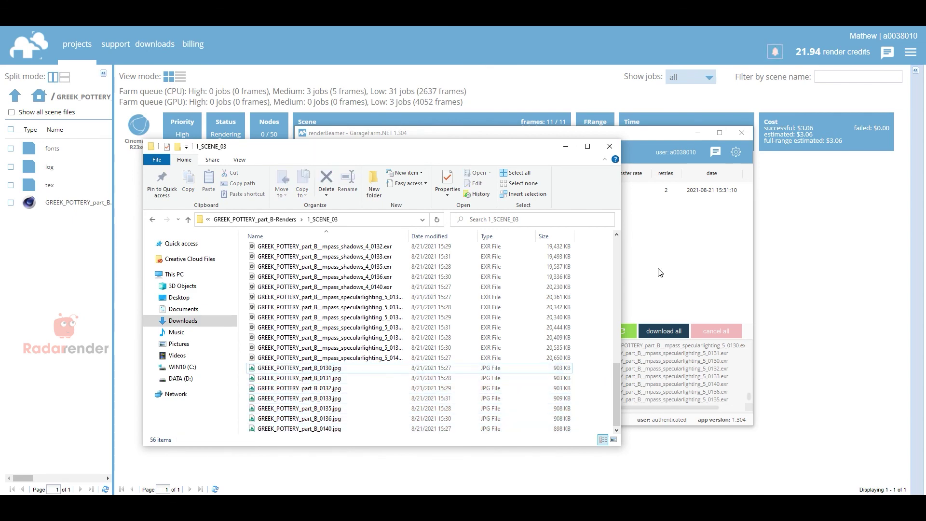
click(661, 213)
click(661, 331)
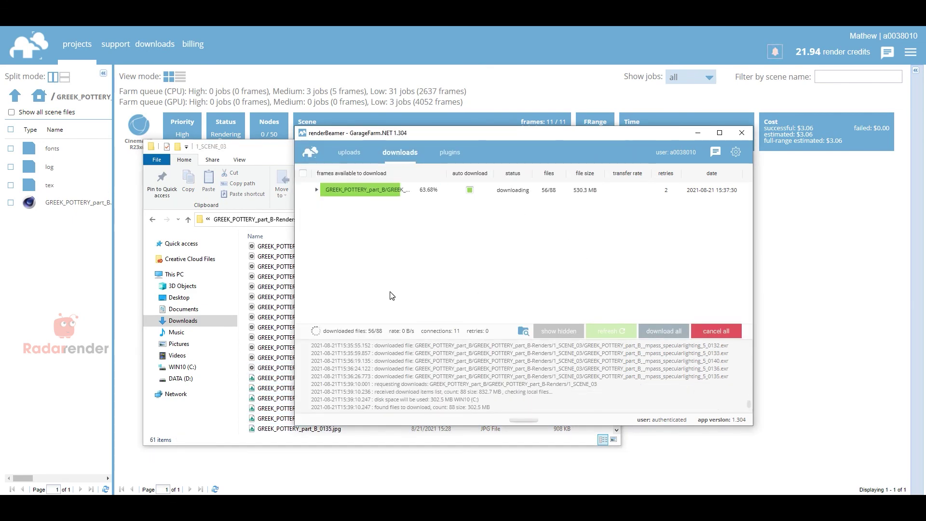